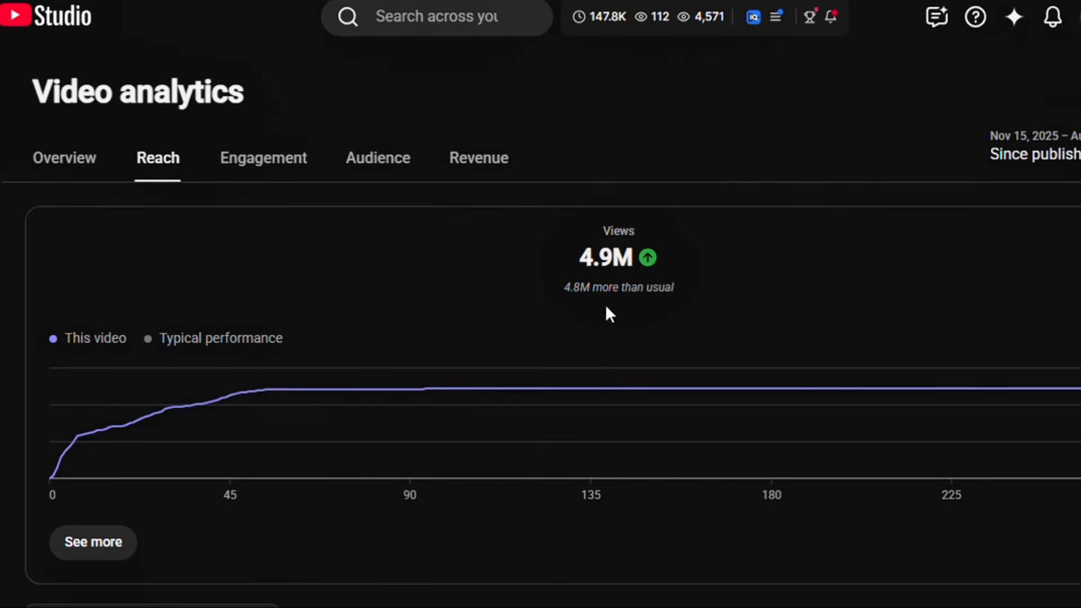
# Check the Short's total views and performance in the video analytics
pyautogui.moveTo(621, 257)
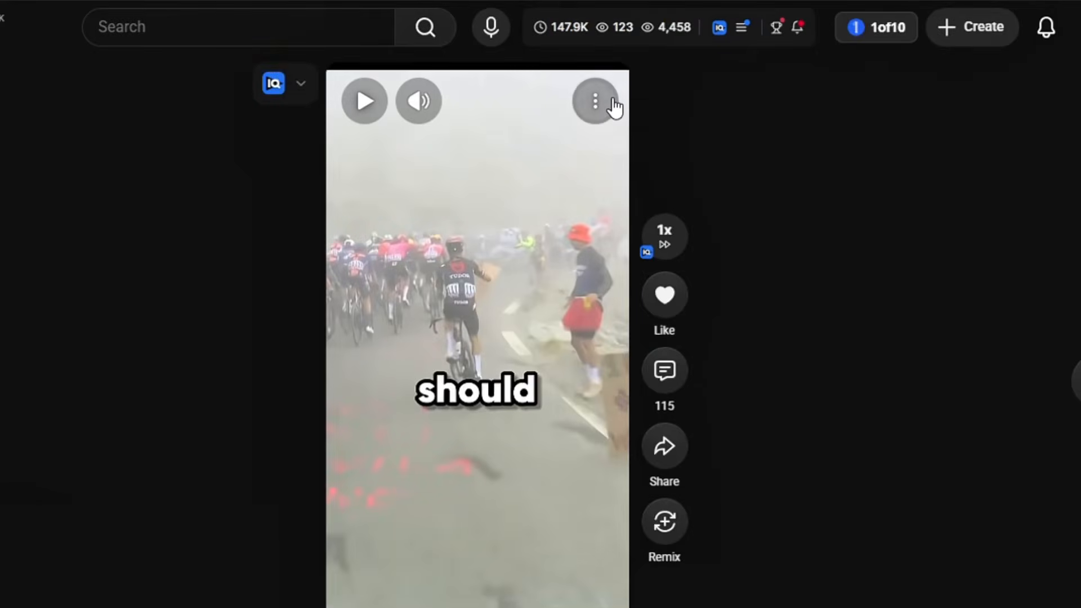
pyautogui.click(615, 104)
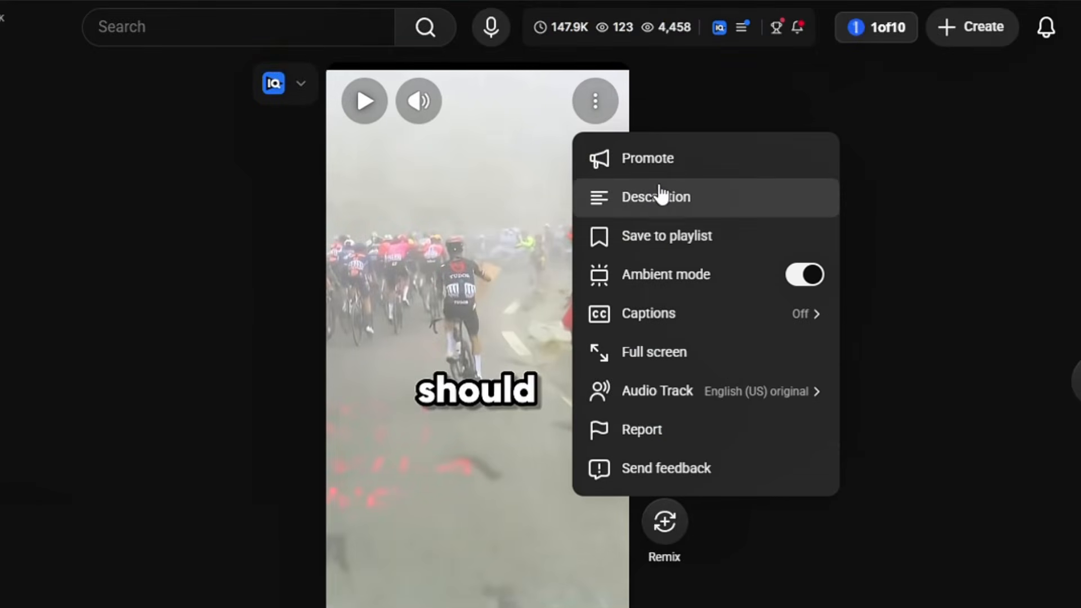
# Open the Short's description and select its credit line naming the original source
pyautogui.click(654, 206)
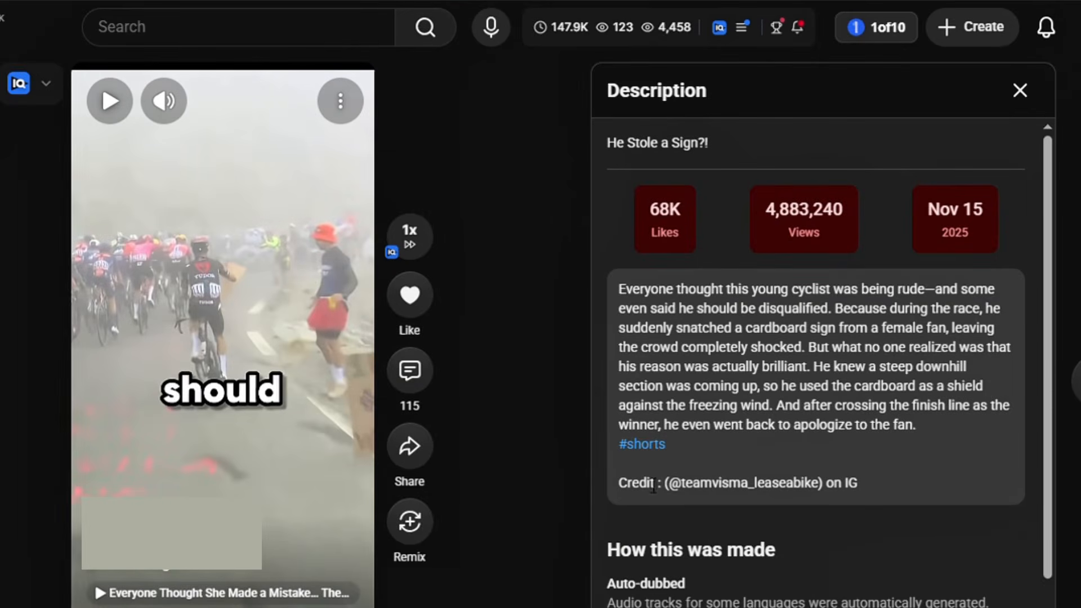
pyautogui.moveTo(616, 483); pyautogui.dragTo(838, 491)
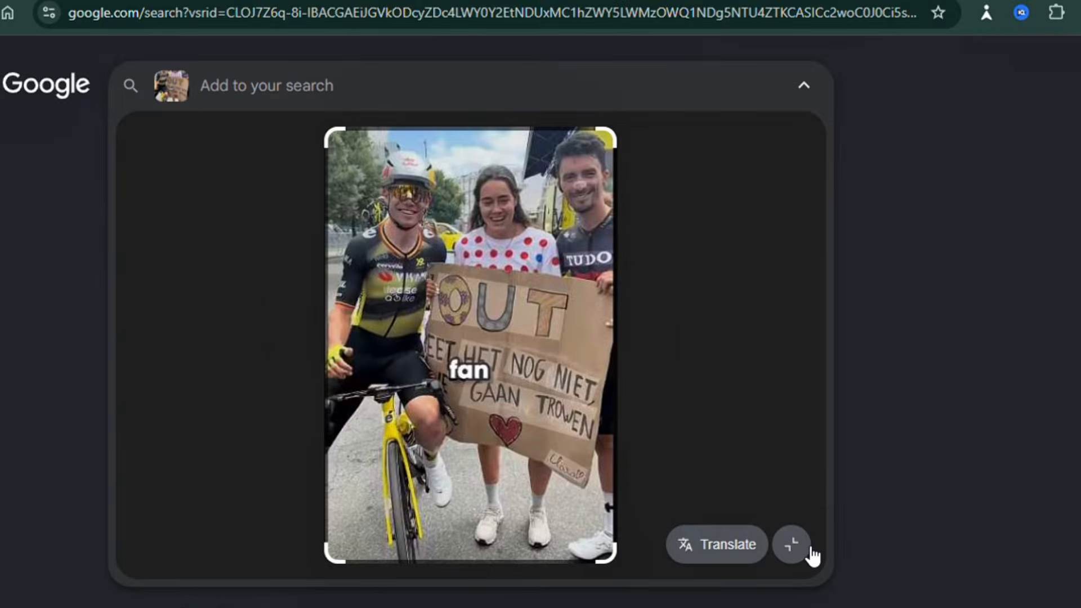
# Trace the clip's original source and download it without watermark using the SSSTik TikTok downloader
pyautogui.click(809, 549)
pyautogui.scroll(-5, 884, 417)
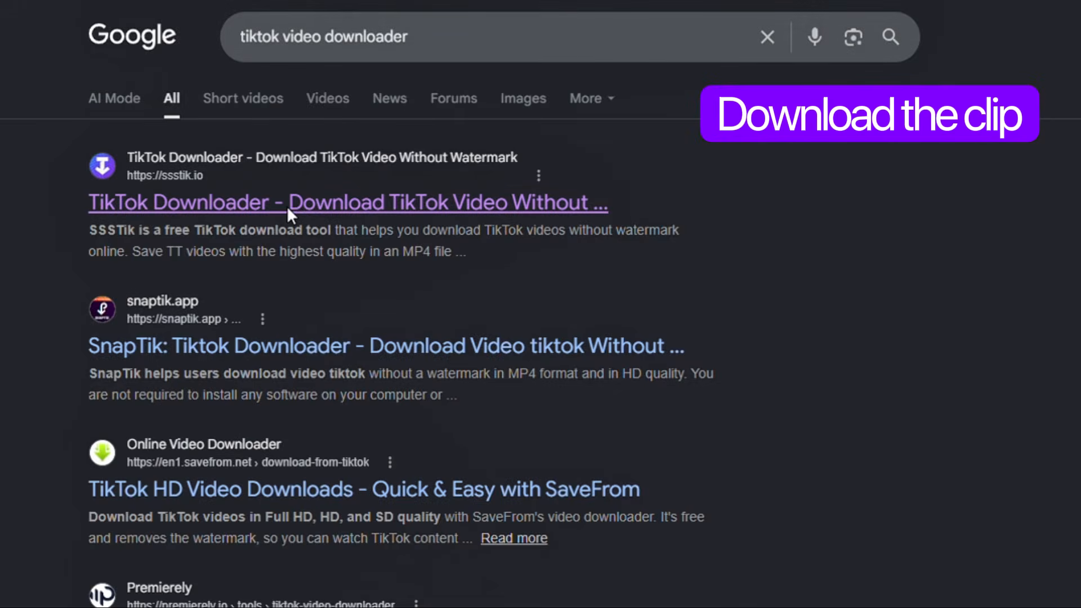
pyautogui.click(286, 205)
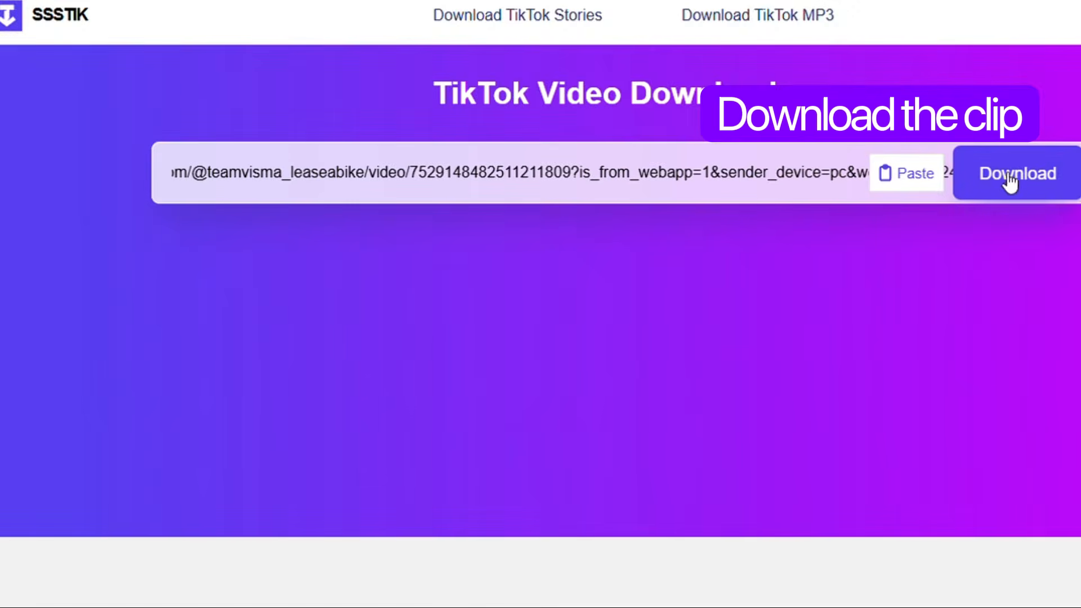
pyautogui.click(1011, 182)
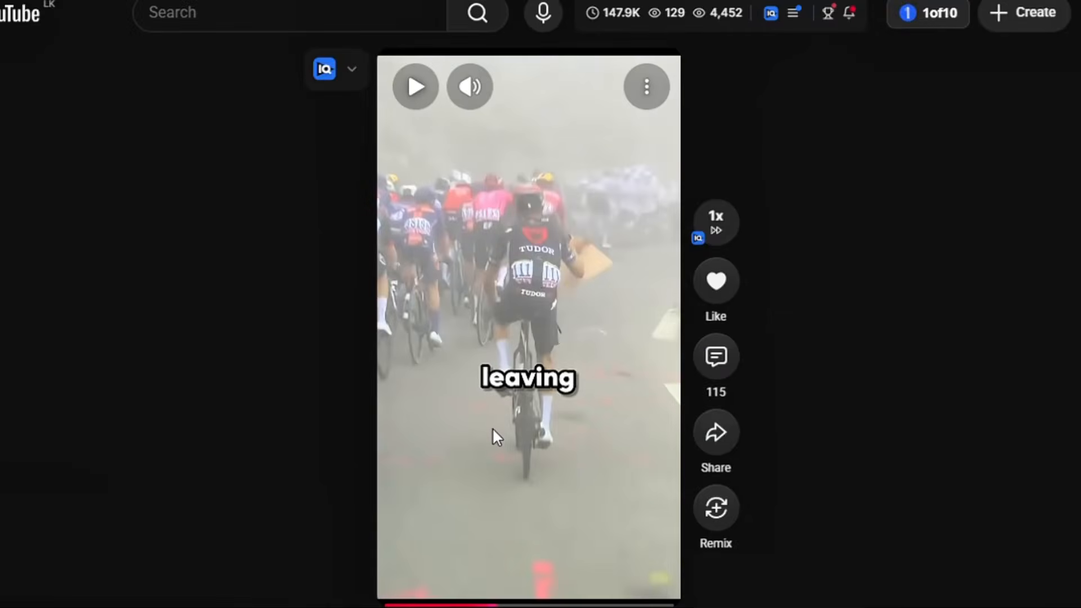
# Play through the Short, pausing at several points to review its content
pyautogui.click(492, 427)
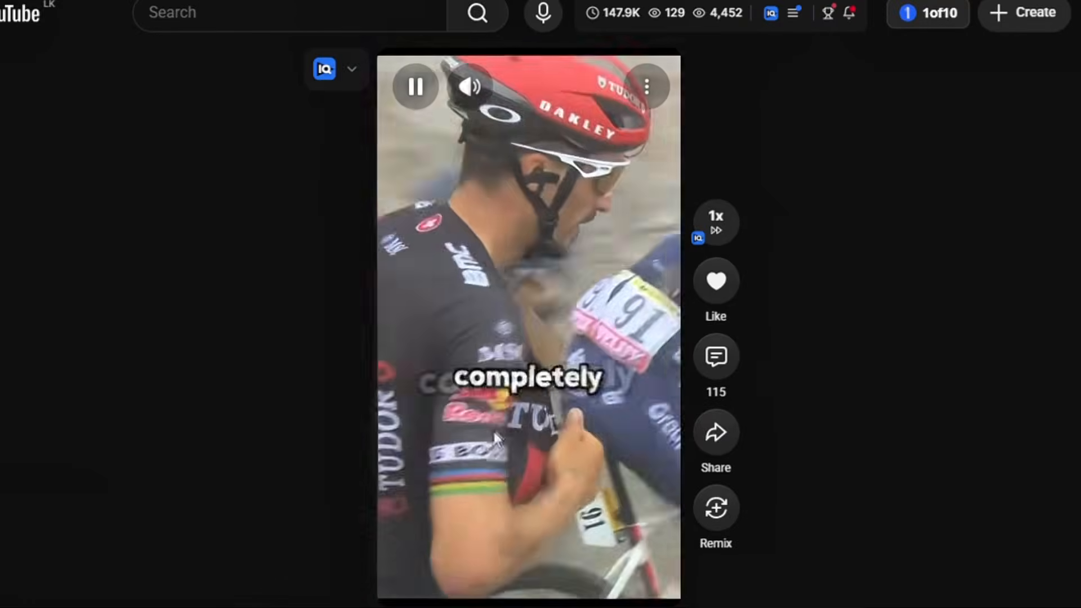
pyautogui.click(492, 429)
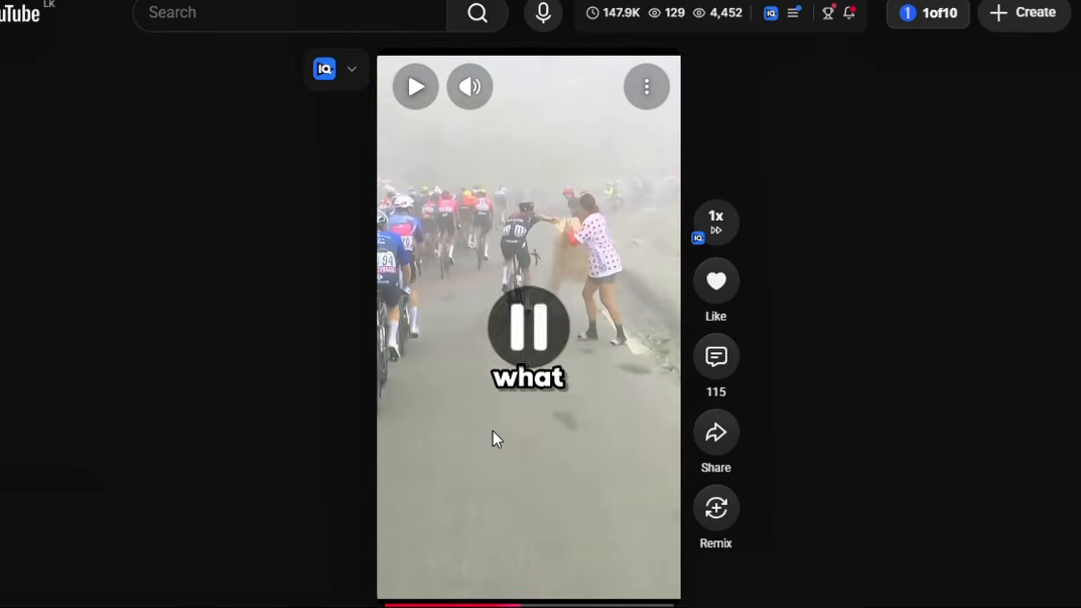
pyautogui.click(492, 429)
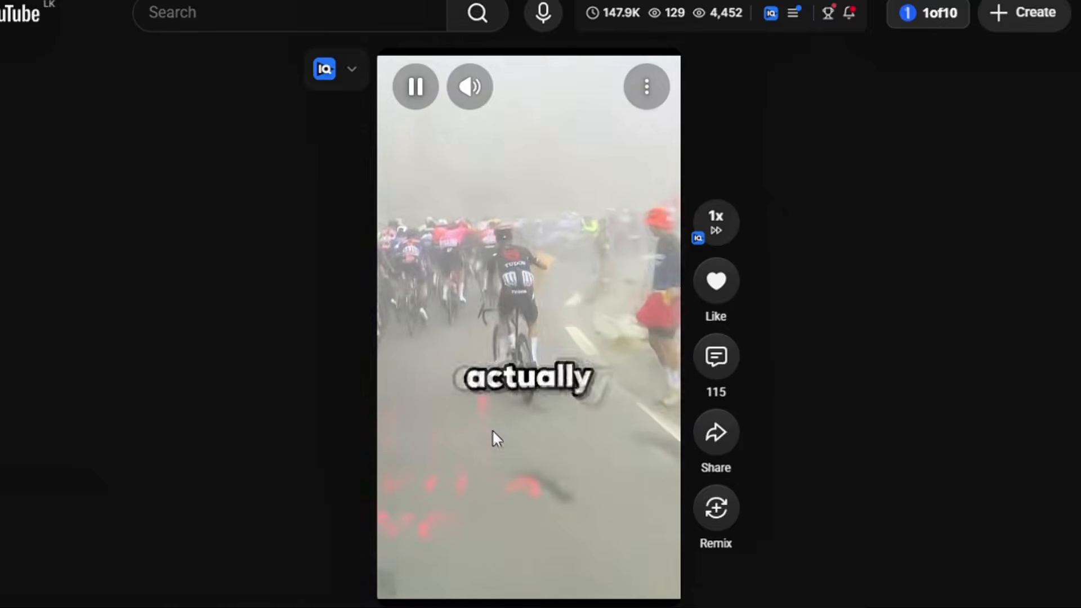
pyautogui.click(492, 429)
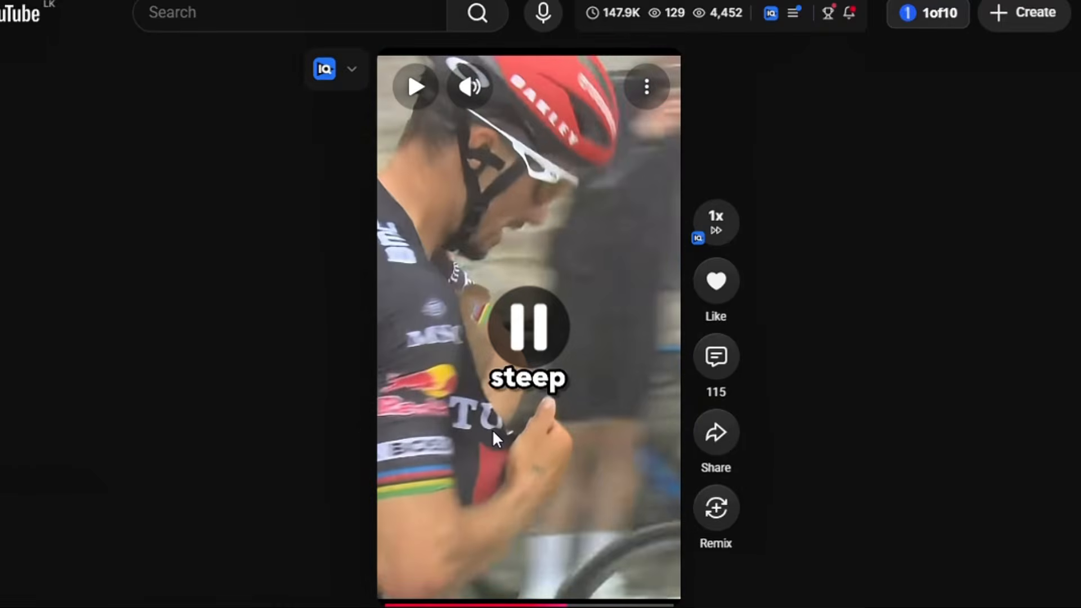
pyautogui.click(492, 429)
pyautogui.click(492, 429)
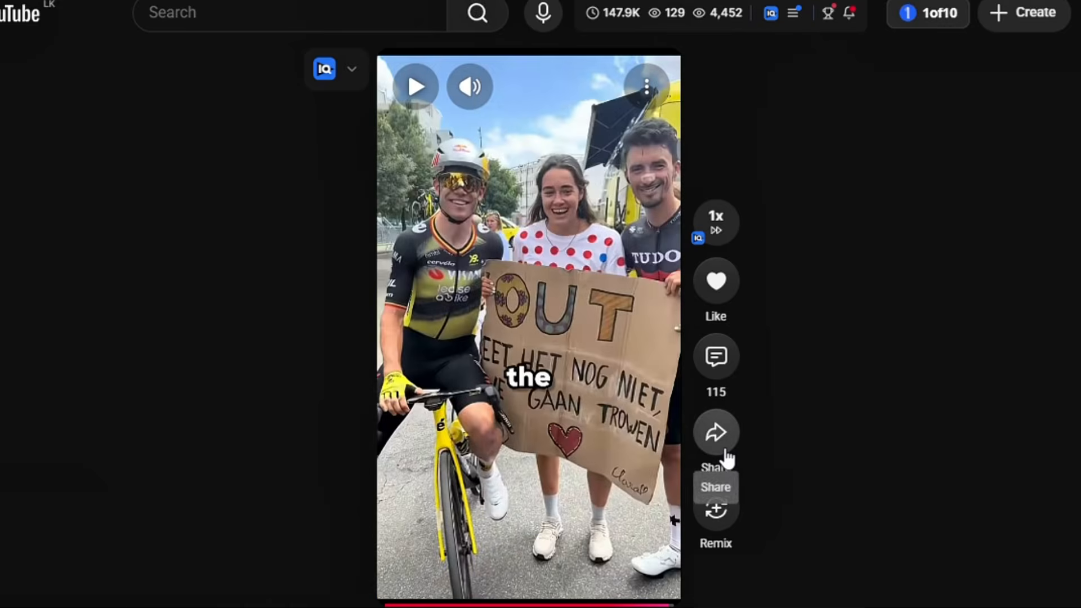
# Open the Short's share options and copy its link
pyautogui.click(719, 448)
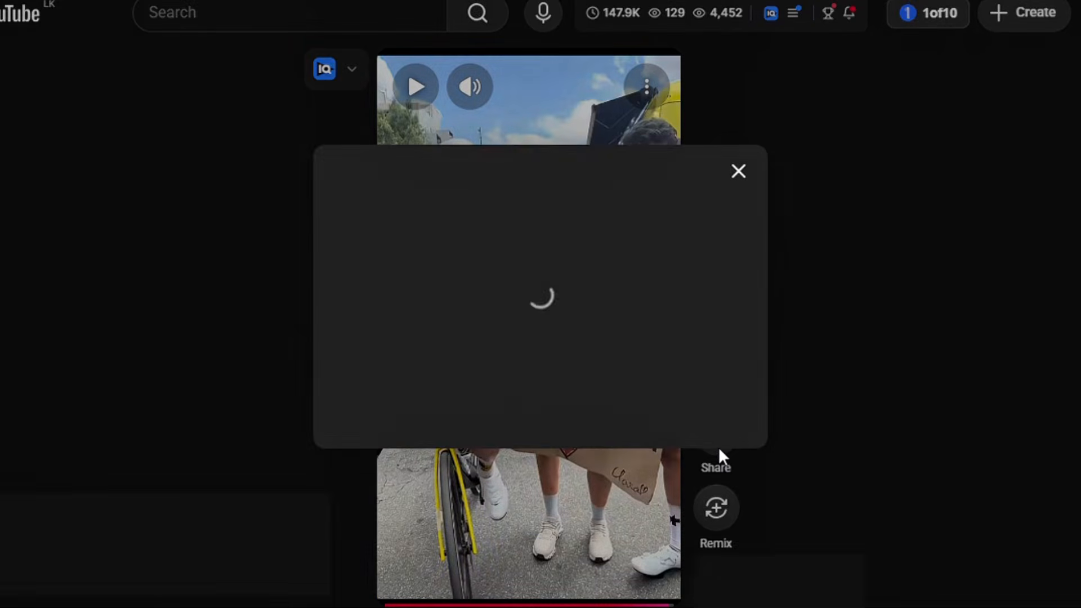
pyautogui.click(719, 381)
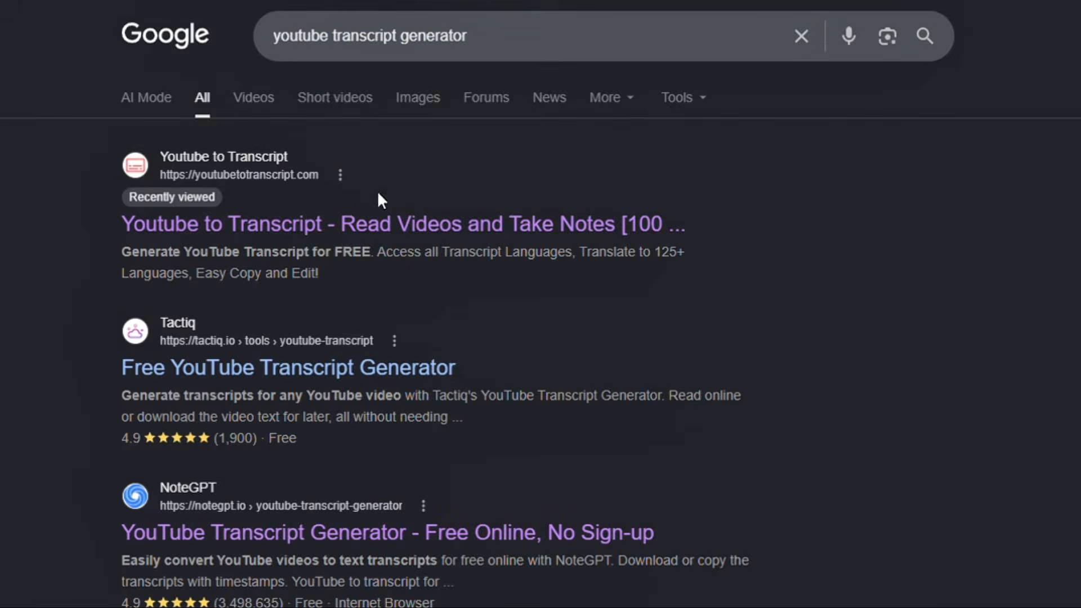
# Open YouTube to Transcript, paste the Short's link and generate its transcript
pyautogui.click(414, 231)
pyautogui.write('https://youtube.com/shorts/MkTensZZsRE?si=sHJW-u1umqwckbE4')
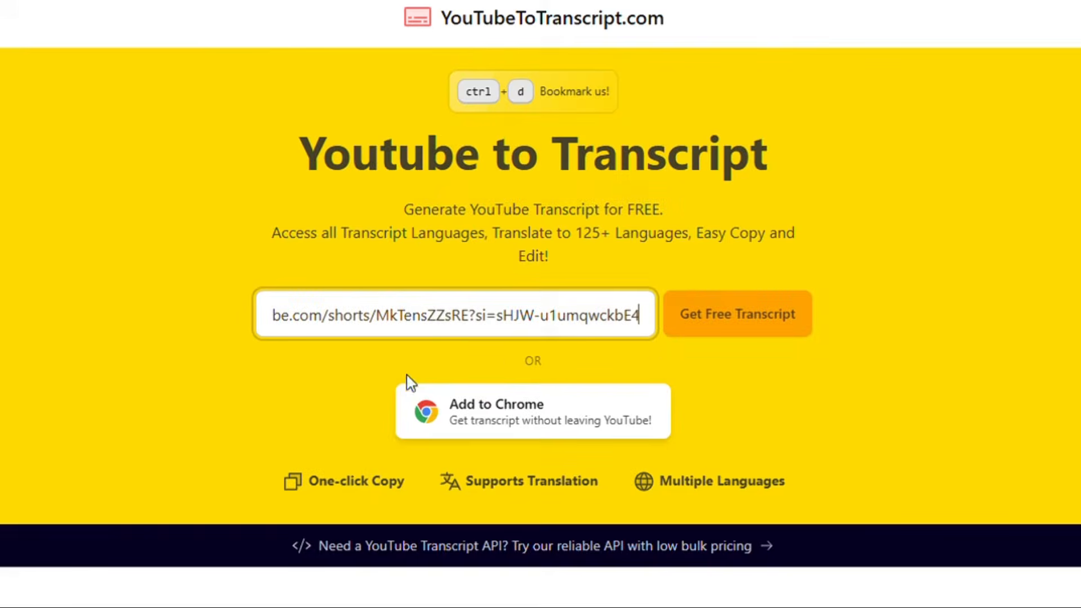
pyautogui.click(729, 328)
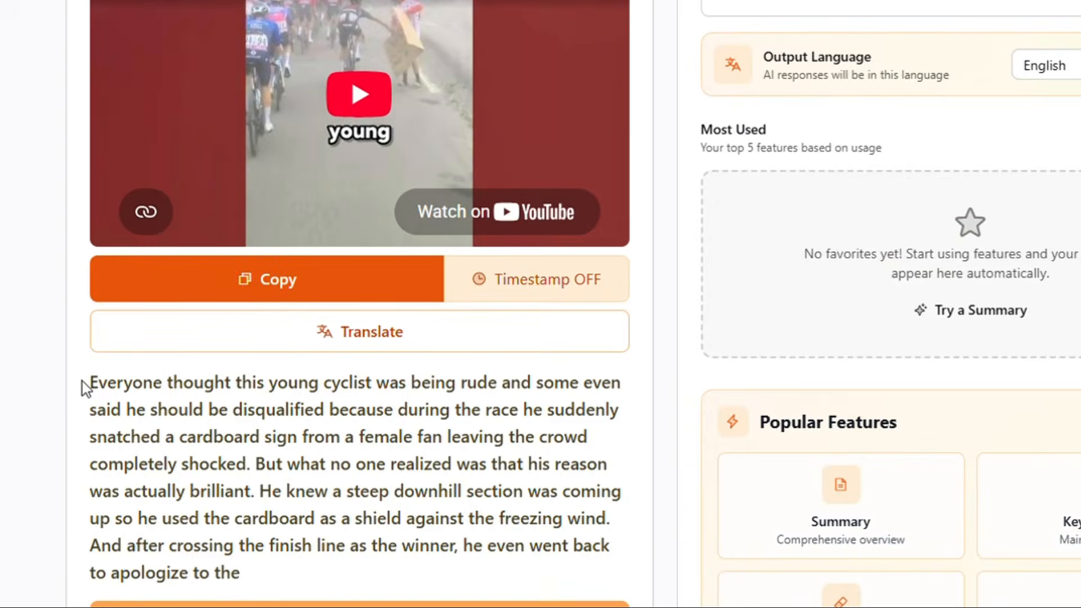
# Copy the generated transcript and paste it into the Claude chat
pyautogui.moveTo(85, 386); pyautogui.dragTo(255, 588)
pyautogui.scroll(-2, 255, 589)
pyautogui.click(306, 193)
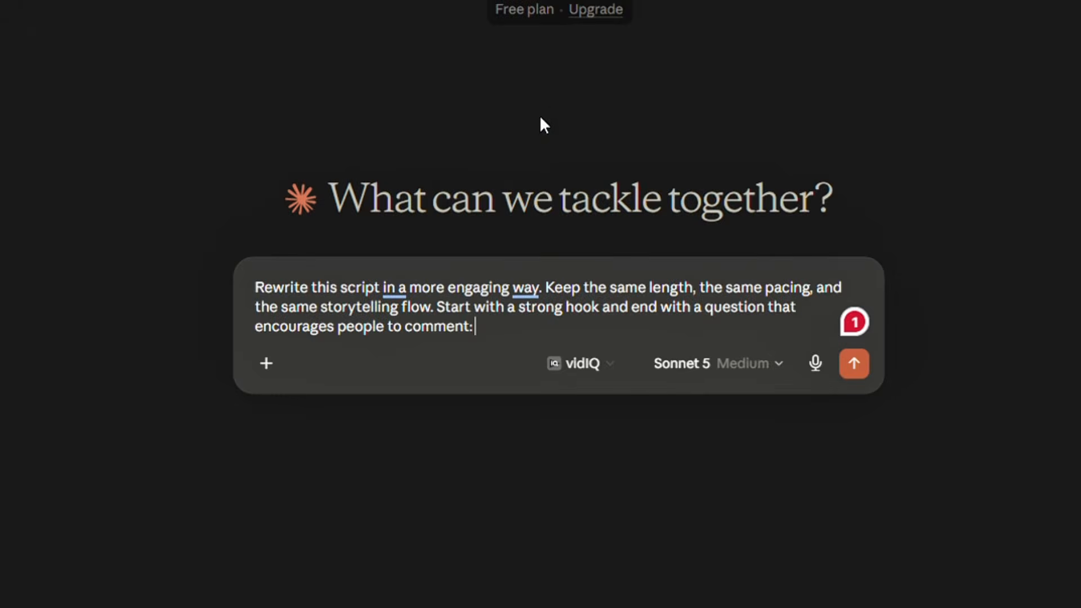
pyautogui.hotkey('ctrl', 'v')
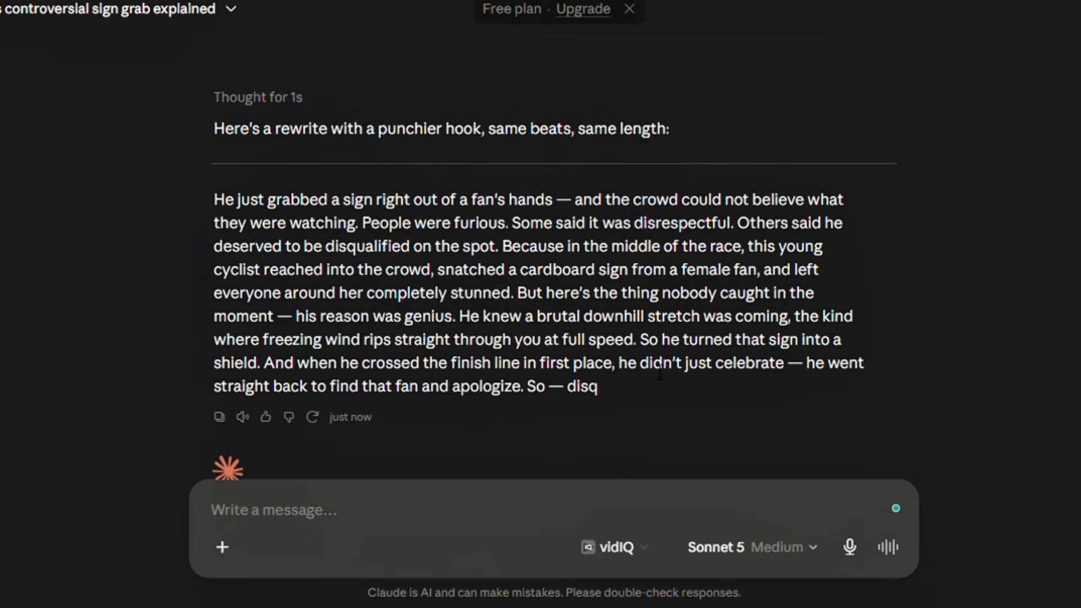
# Ask Claude to write five more hook ideas and five more closing question ideas for the script
pyautogui.write('Write five more hook ideas for this script')
pyautogui.press('Return')
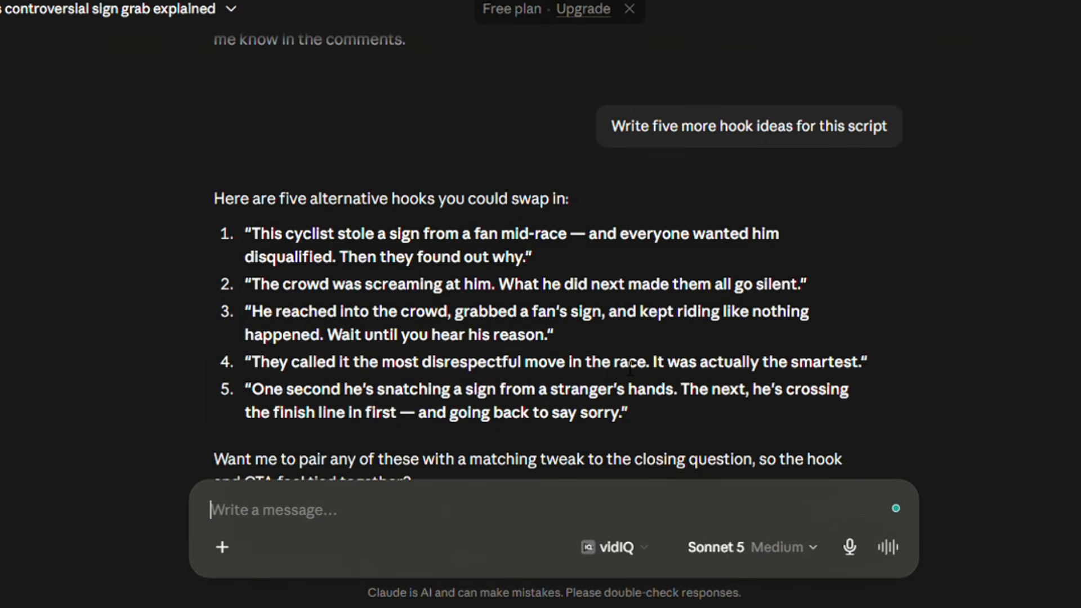
pyautogui.write('Write five more question ideas to end the script')
pyautogui.press('Return')
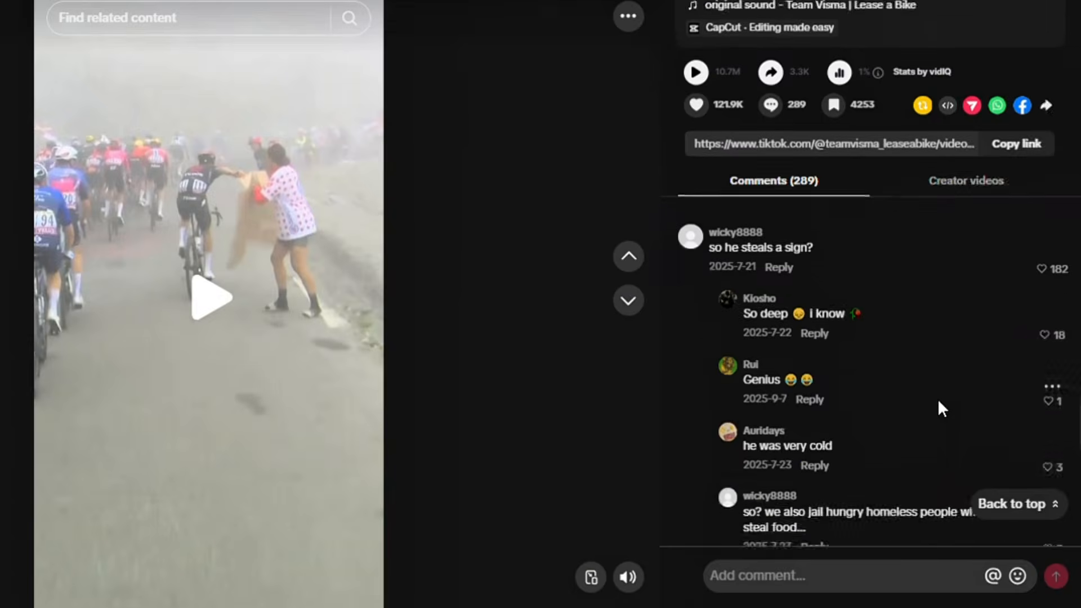
# Browse the TikTok comments and expand reply threads to study audience reactions
pyautogui.scroll(-6, 937, 399)
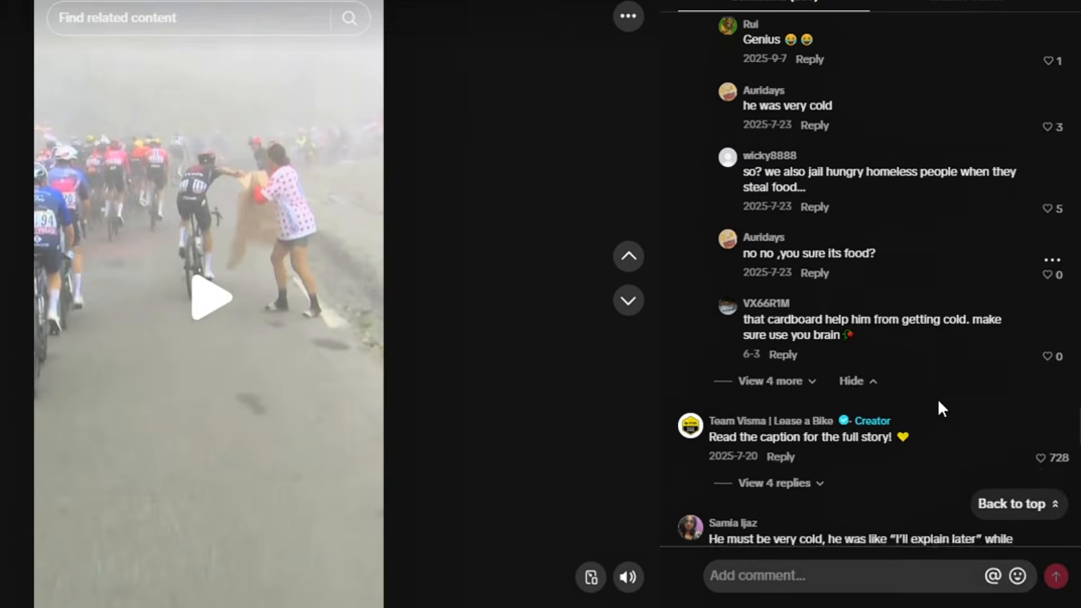
pyautogui.scroll(-2, 938, 398)
pyautogui.click(816, 363)
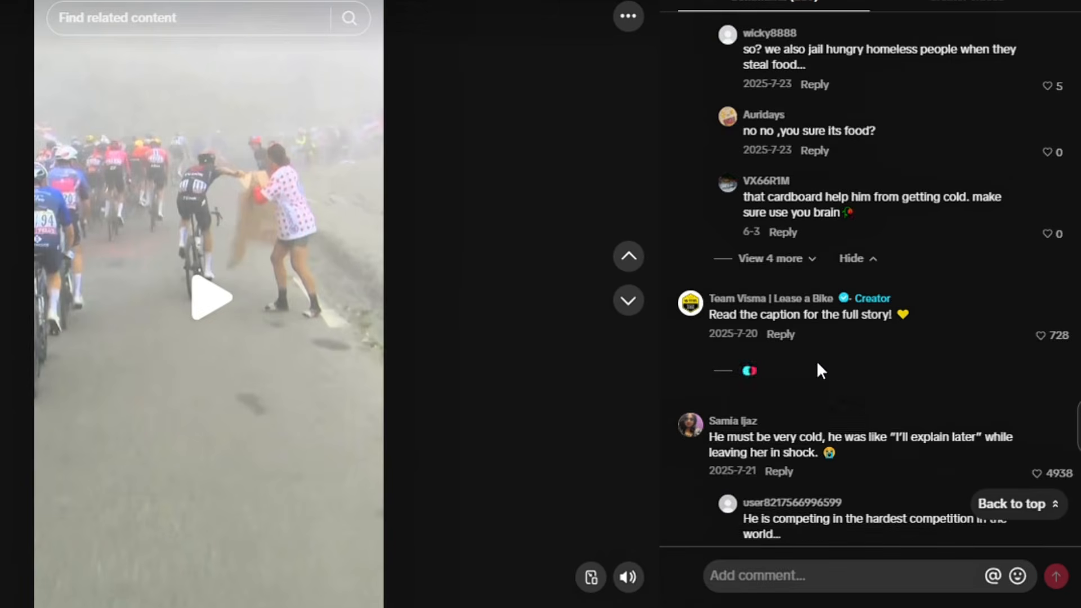
pyautogui.scroll(-2, 817, 366)
pyautogui.moveTo(817, 366)
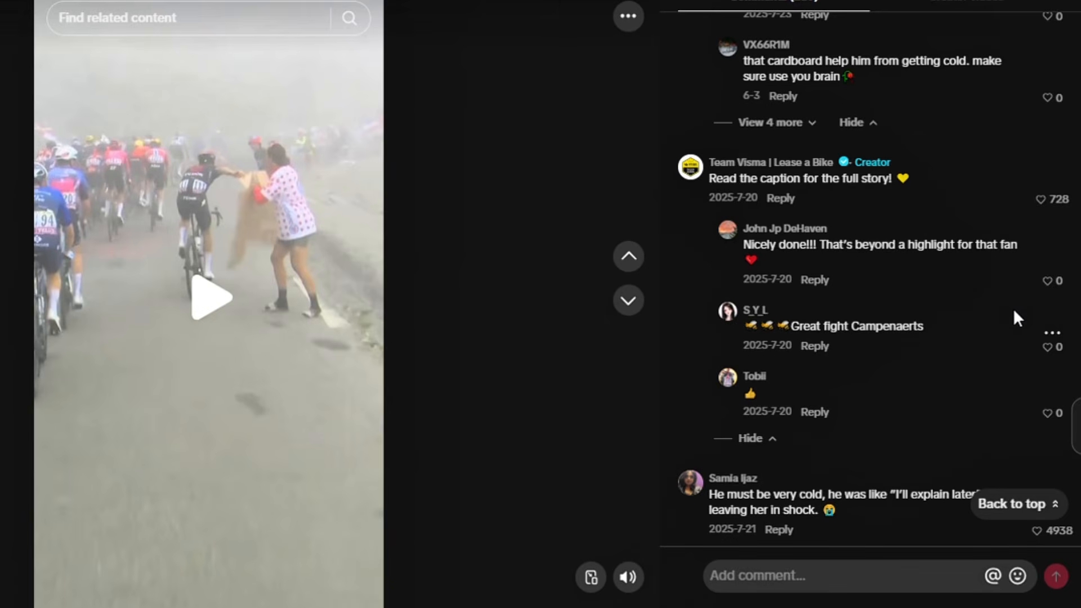
pyautogui.scroll(5, 1013, 311)
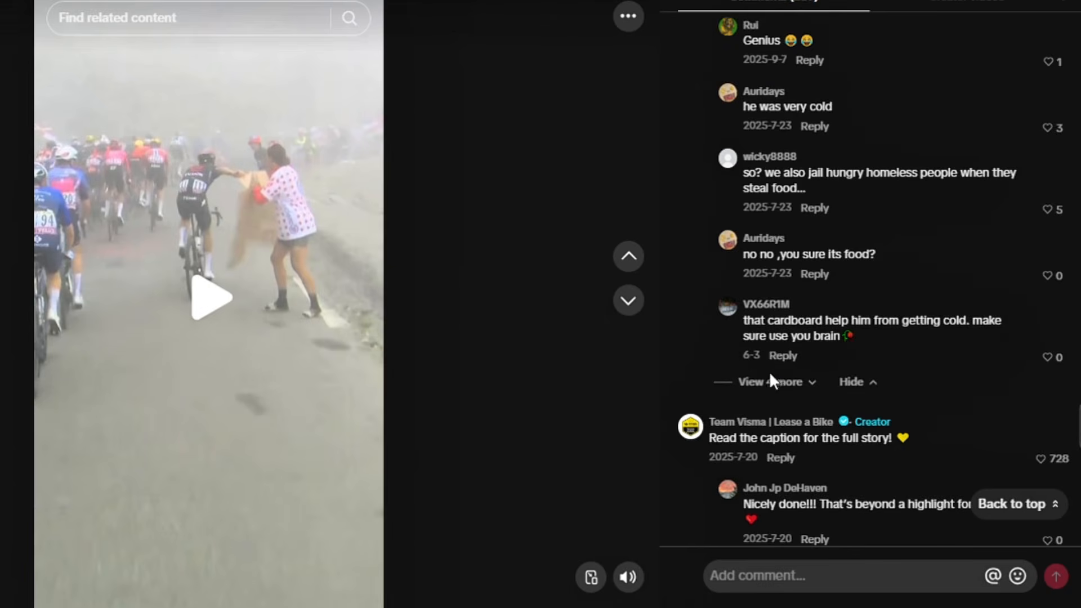
pyautogui.click(775, 385)
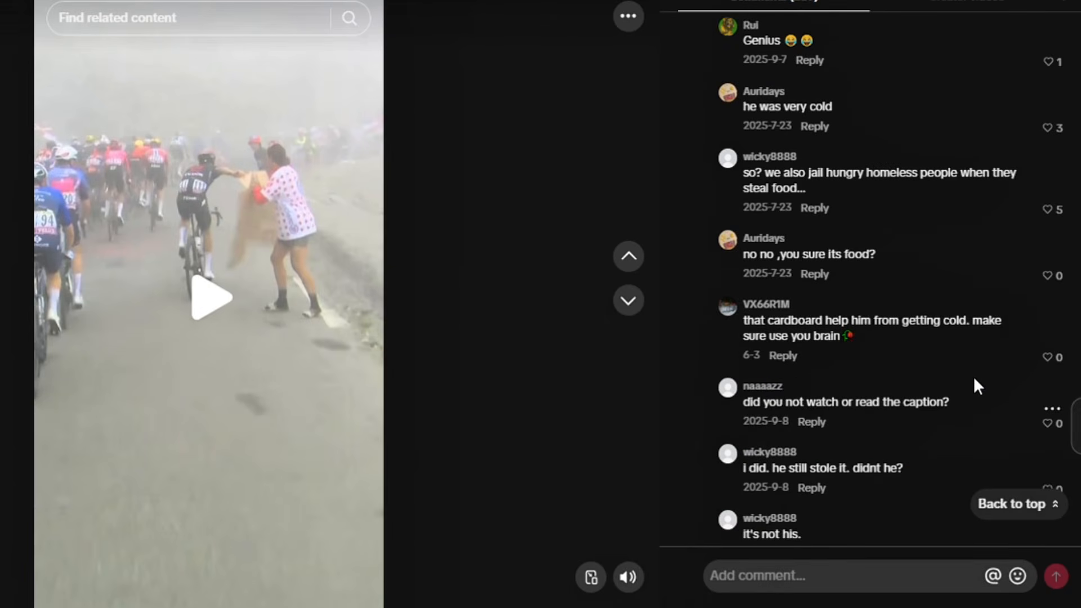
pyautogui.scroll(-1, 976, 383)
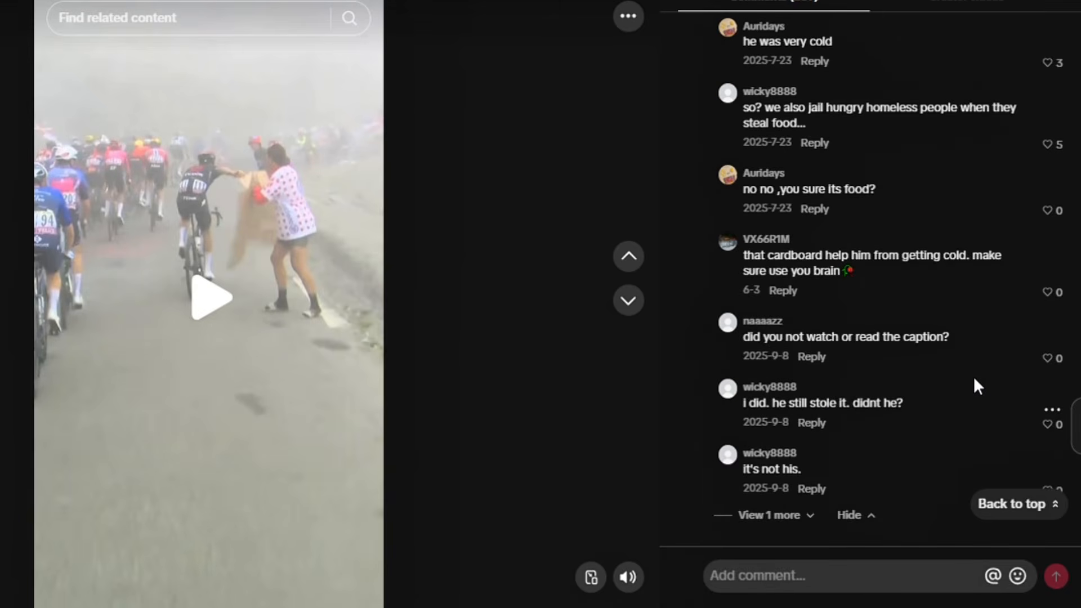
pyautogui.scroll(-2, 974, 380)
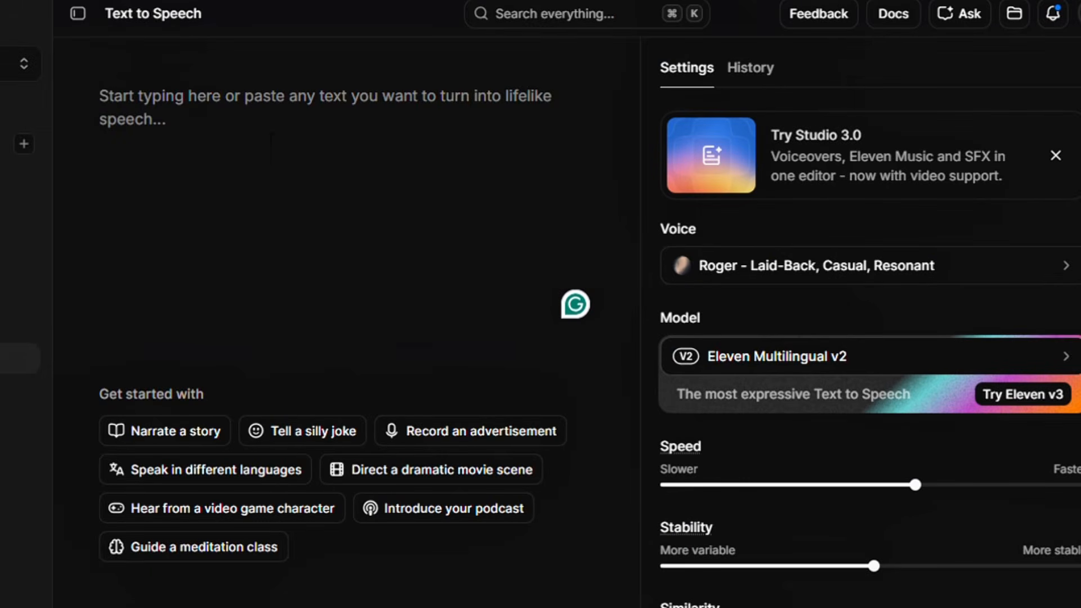
# Paste the rewritten script into Text to Speech and select the Eleven Multilingual v2 model
pyautogui.press('super+v')
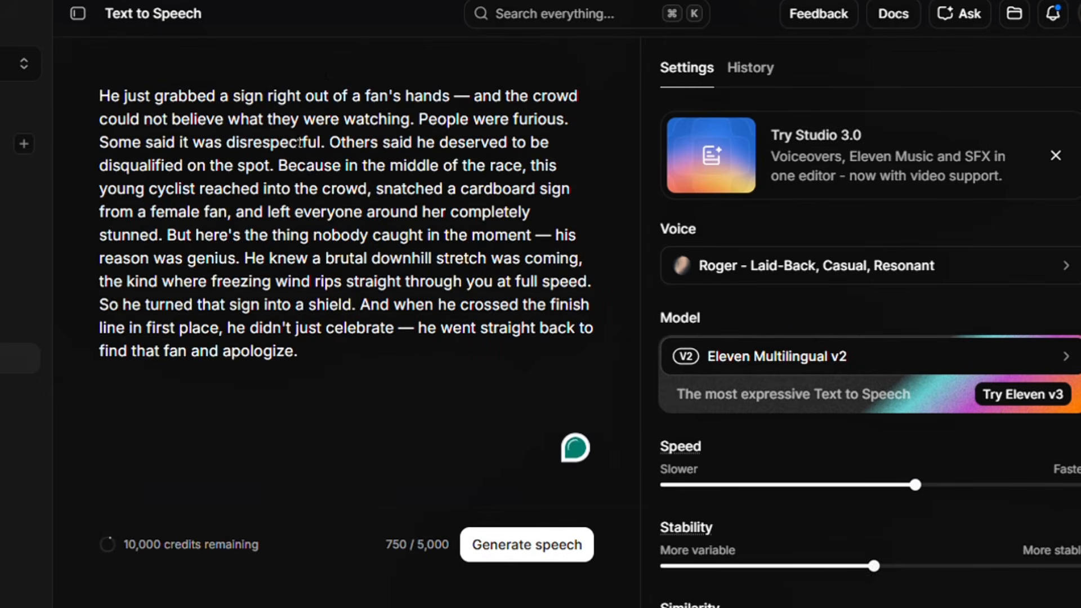
pyautogui.press('super+v')
pyautogui.click(887, 358)
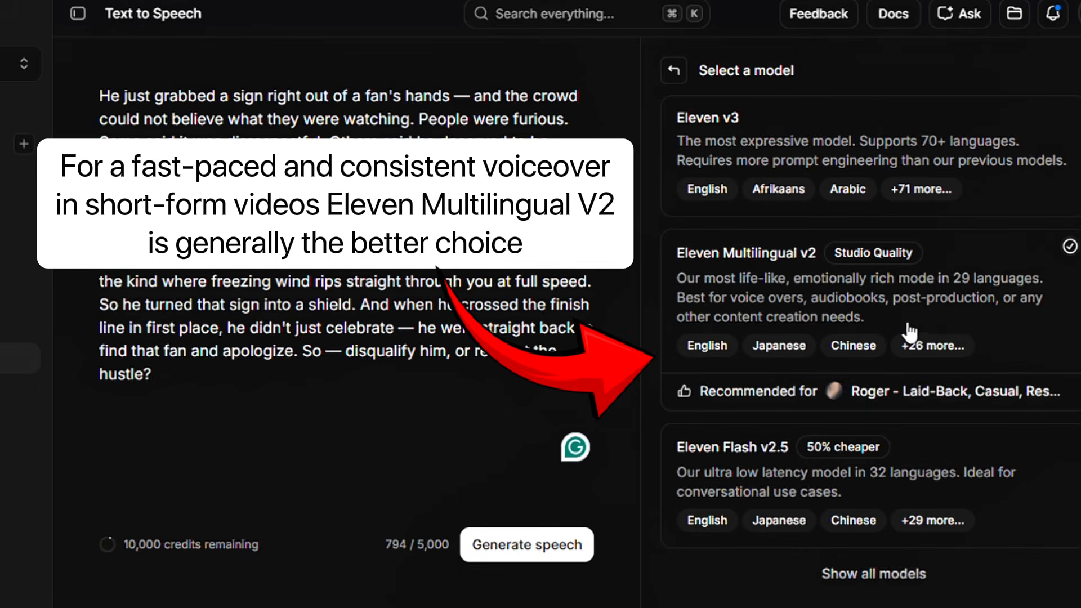
pyautogui.click(848, 326)
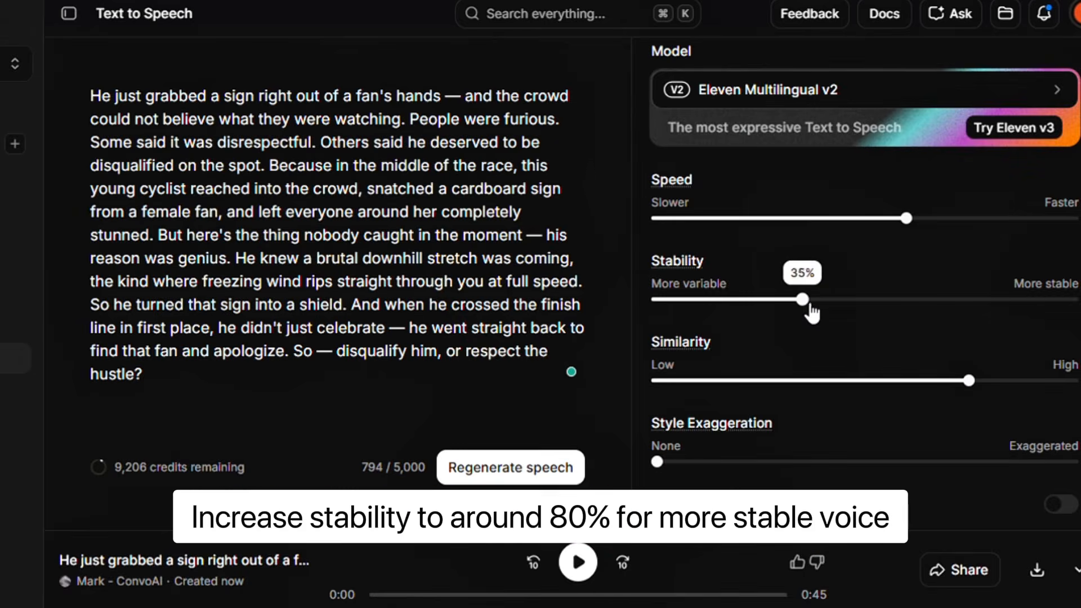
# Set Stability to More stable and generate the speech
pyautogui.moveTo(811, 308); pyautogui.dragTo(1046, 316)
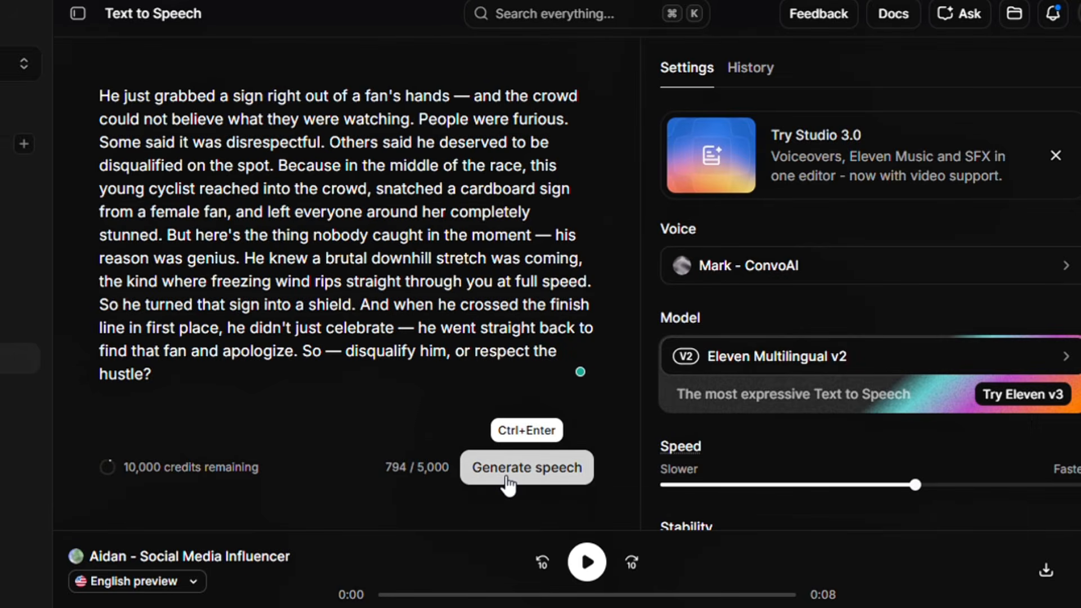
pyautogui.click(501, 483)
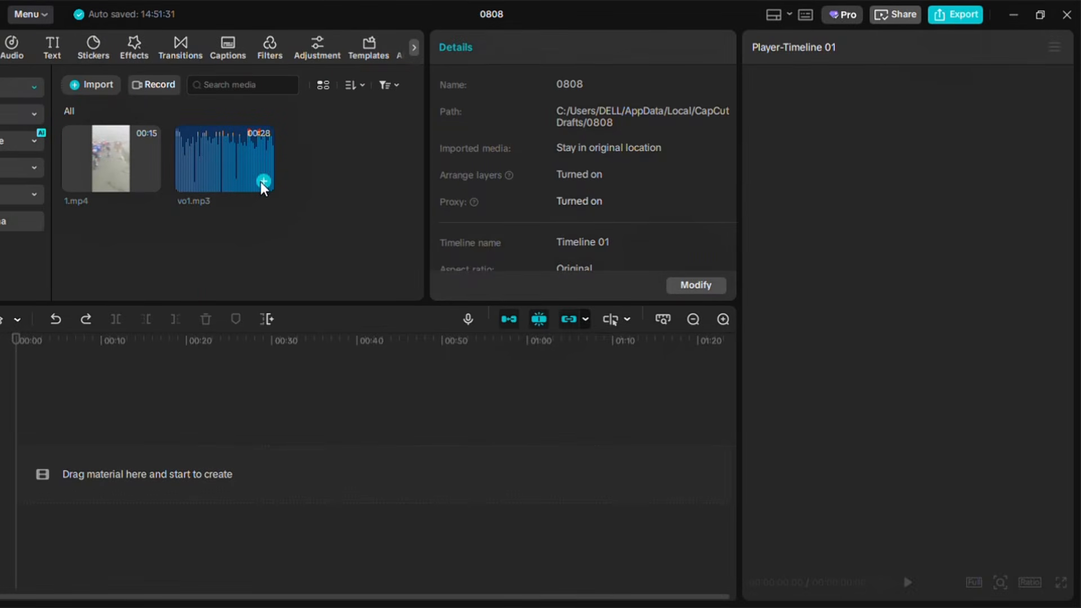
# Add vo1.mp3 to the timeline and set the canvas ratio to 9:16
pyautogui.click(263, 181)
pyautogui.click(1030, 582)
pyautogui.click(1006, 532)
# Zoom into the timeline, raise the voiceover volume to 10.0 dB and preview it
pyautogui.click(723, 320)
pyautogui.click(723, 319)
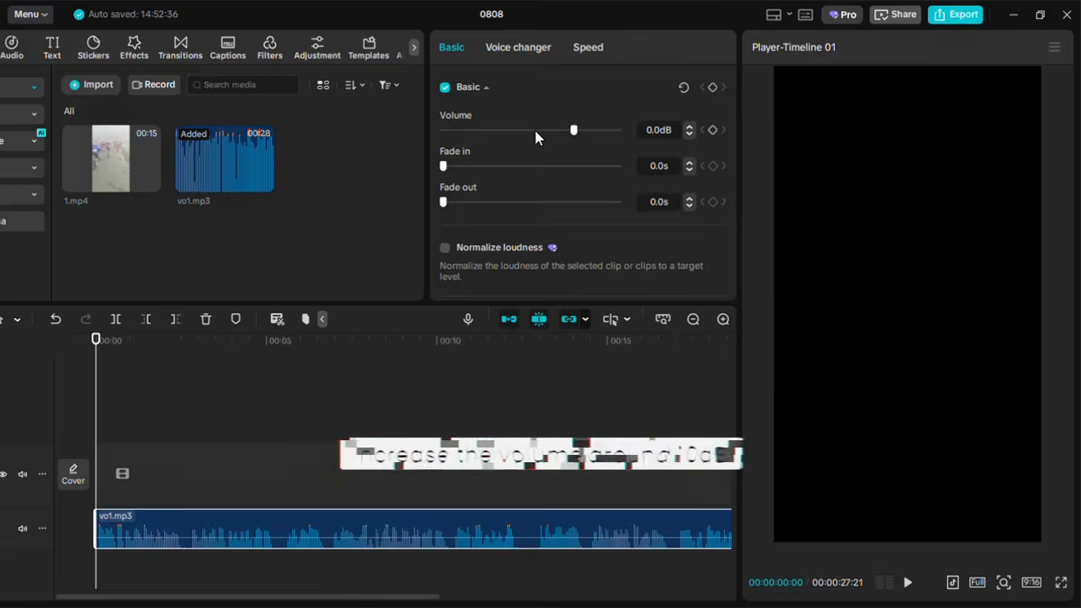
pyautogui.moveTo(580, 136); pyautogui.dragTo(596, 143)
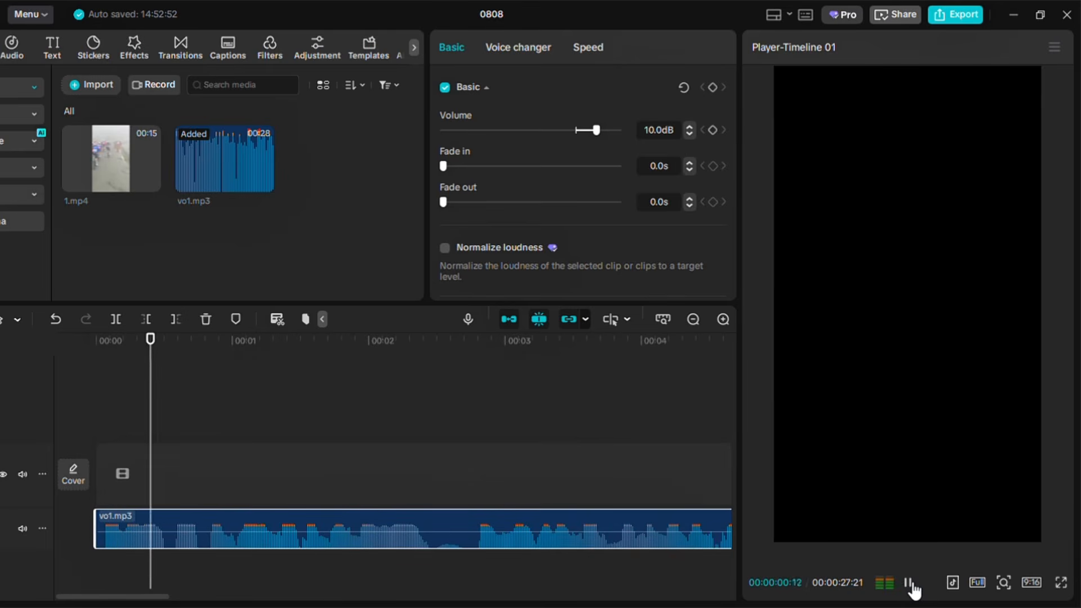
pyautogui.click(909, 583)
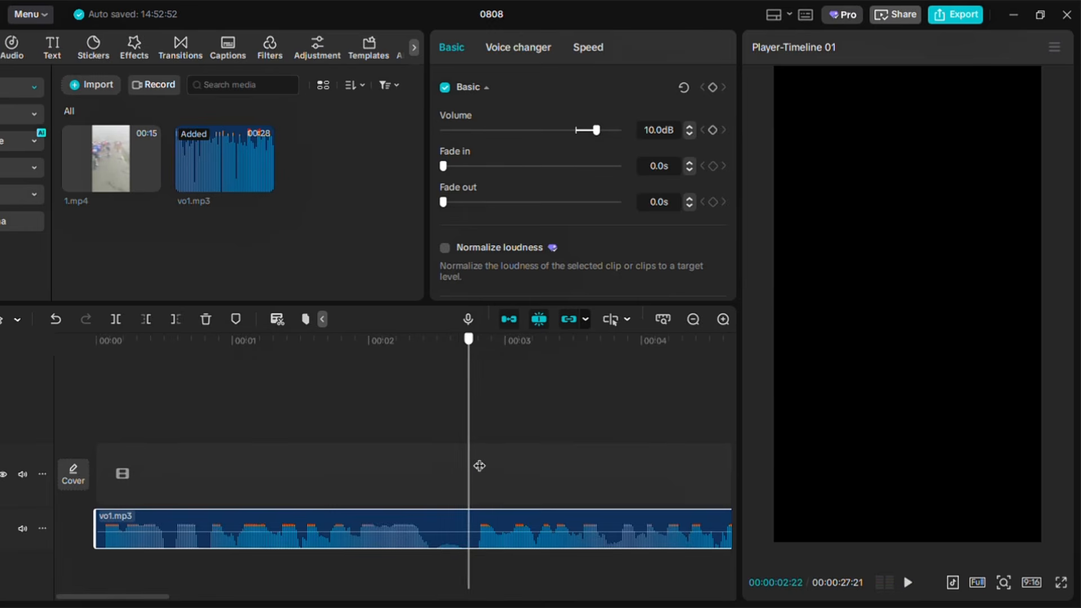
# Move the later section of the voiceover onto a separate audio track
pyautogui.moveTo(495, 538); pyautogui.dragTo(445, 578)
pyautogui.click(349, 445)
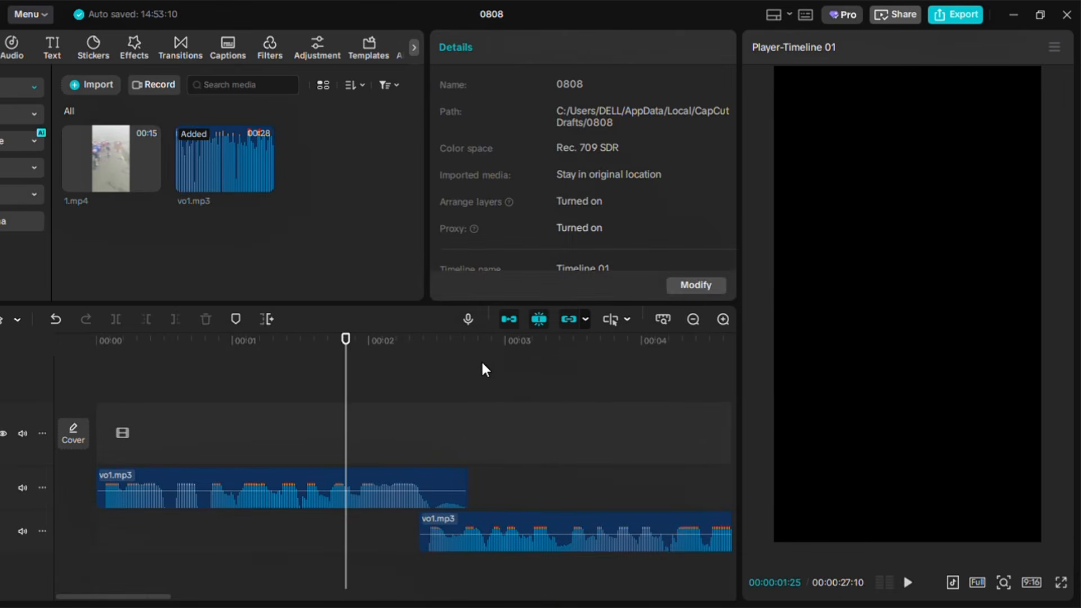
# Preview the voiceover and move the following voiceover section back onto the upper audio track
pyautogui.click(514, 374)
pyautogui.click(292, 398)
pyautogui.press('space')
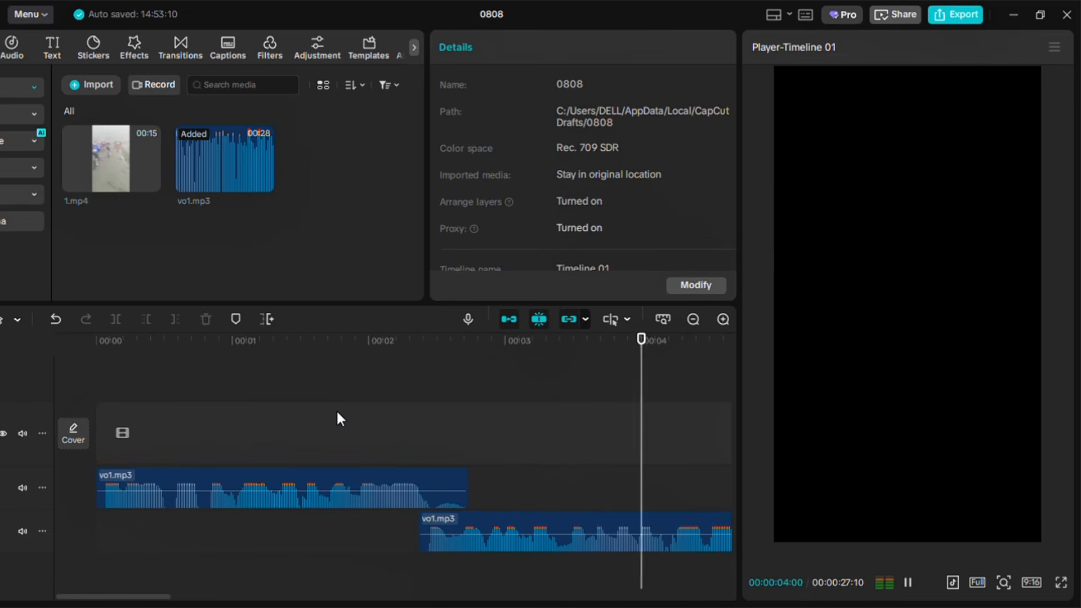
pyautogui.click(190, 525)
pyautogui.moveTo(201, 521); pyautogui.dragTo(139, 473)
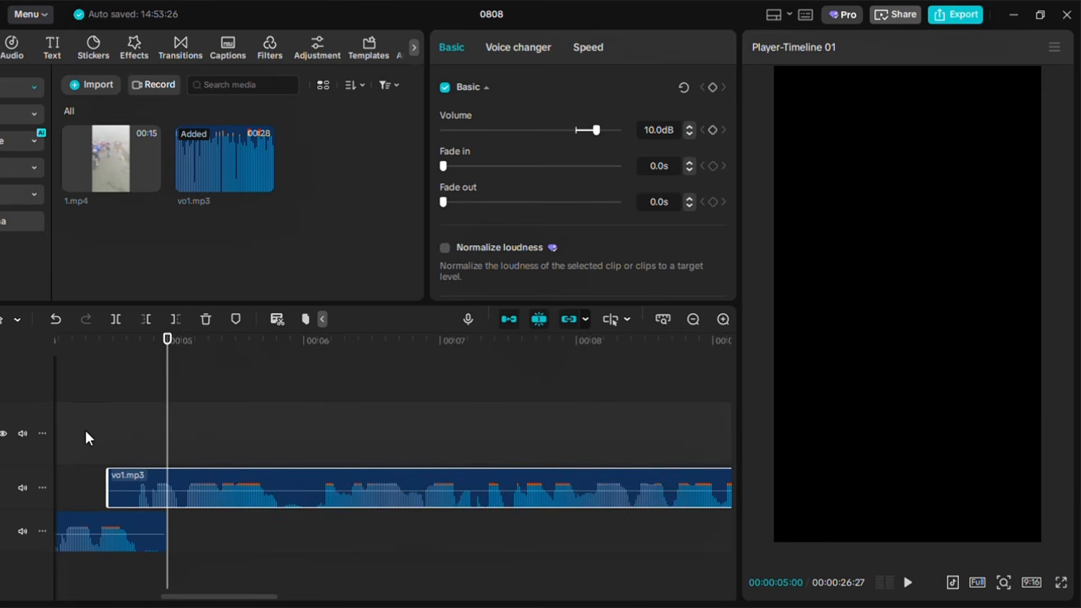
pyautogui.click(87, 433)
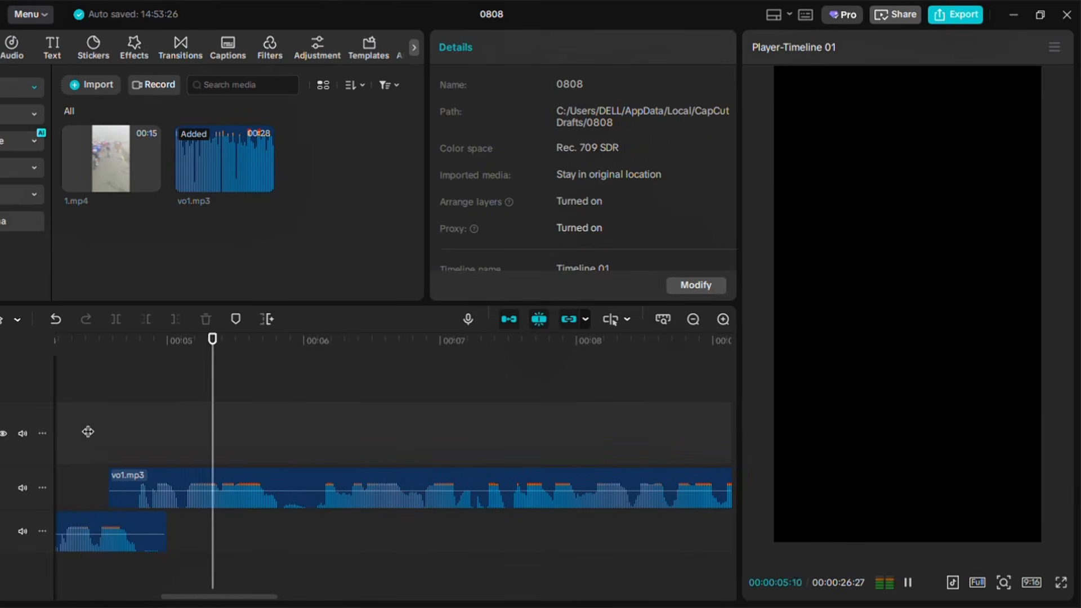
# Split the voiceover at the next pause and stagger the resulting sections between the upper and lower audio tracks
pyautogui.click(312, 469)
pyautogui.hotkey('ctrl', 'b')
pyautogui.moveTo(315, 469); pyautogui.dragTo(276, 514)
pyautogui.click(193, 415)
pyautogui.press('space')
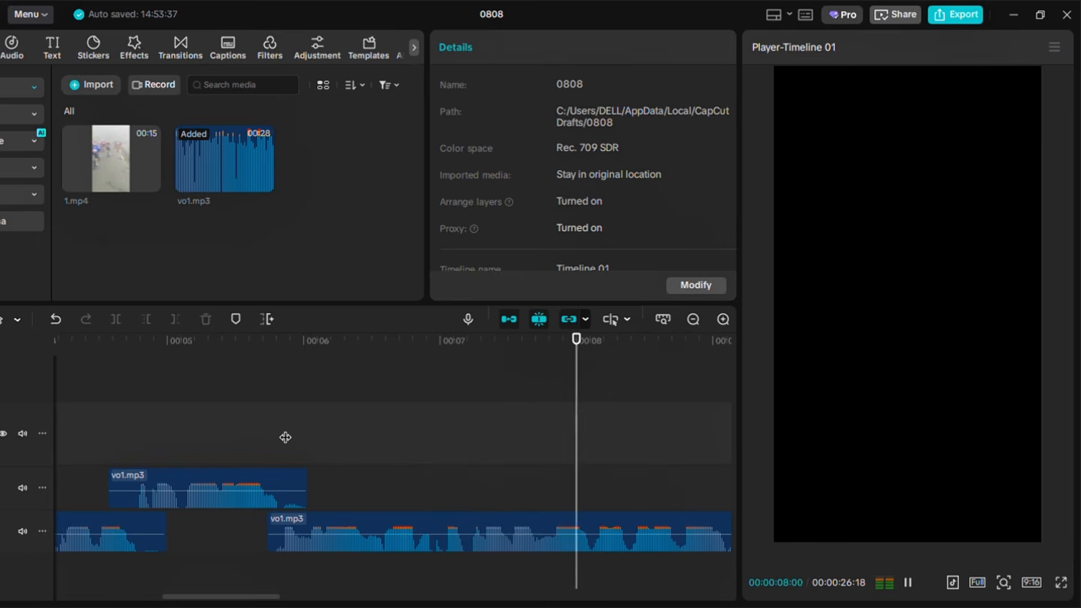
pyautogui.press('space')
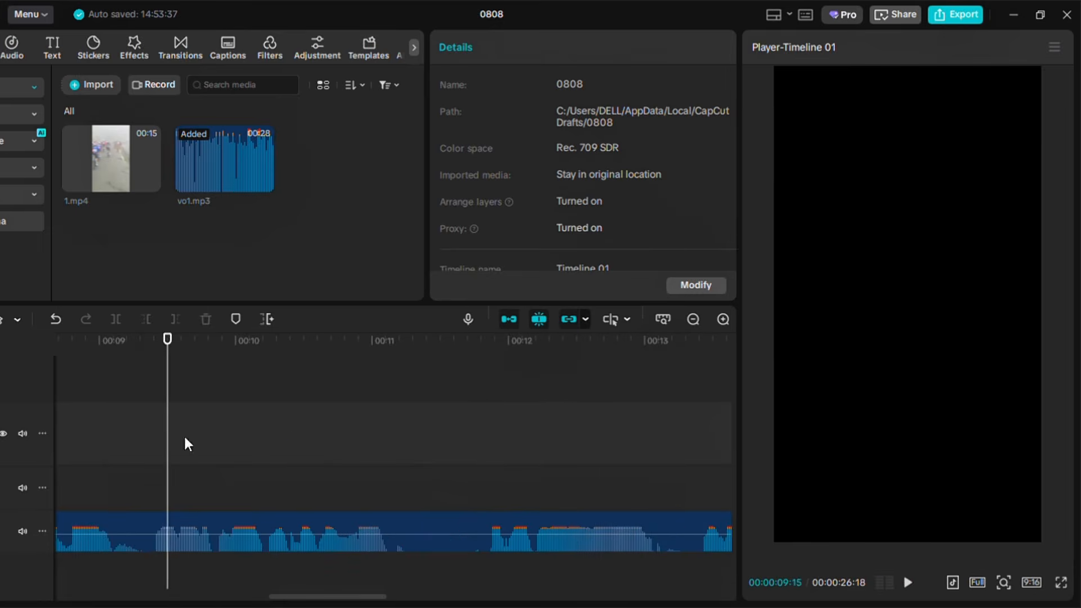
pyautogui.moveTo(173, 523); pyautogui.dragTo(87, 439)
pyautogui.press('space')
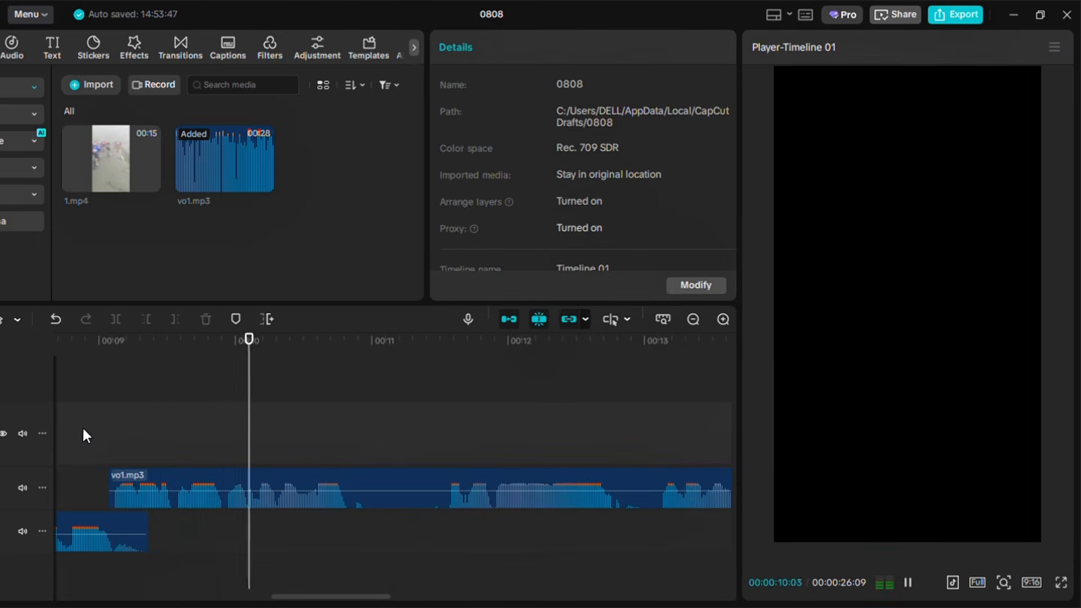
# Split the voiceover near the 10-second mark, shift the next section onto the lower track and preview it
pyautogui.hotkey('ctrl', 'b')
pyautogui.moveTo(407, 479); pyautogui.dragTo(311, 523)
pyautogui.moveTo(339, 523)
pyautogui.mouseDown()
pyautogui.moveTo(324, 522)
pyautogui.moveTo(350, 523)
pyautogui.mouseUp()
pyautogui.click(282, 433)
pyautogui.press('space')
pyautogui.press('space')
pyautogui.click(300, 431)
pyautogui.press('space')
pyautogui.press('space')
# Cut the lower voiceover clip at the next pause and move its remainder up to the upper track
pyautogui.click(536, 437)
pyautogui.click(545, 522)
pyautogui.hotkey('ctrl', 'b')
pyautogui.moveTo(554, 523); pyautogui.dragTo(508, 485)
pyautogui.click(427, 441)
pyautogui.press('space')
pyautogui.press('space')
# Split the upper voiceover clip near the 14-second mark and move the remainder onto the lower track
pyautogui.moveTo(416, 596); pyautogui.dragTo(402, 597)
pyautogui.click(370, 484)
pyautogui.hotkey('ctrl', 'b')
pyautogui.moveTo(369, 484); pyautogui.dragTo(345, 532)
pyautogui.click(218, 433)
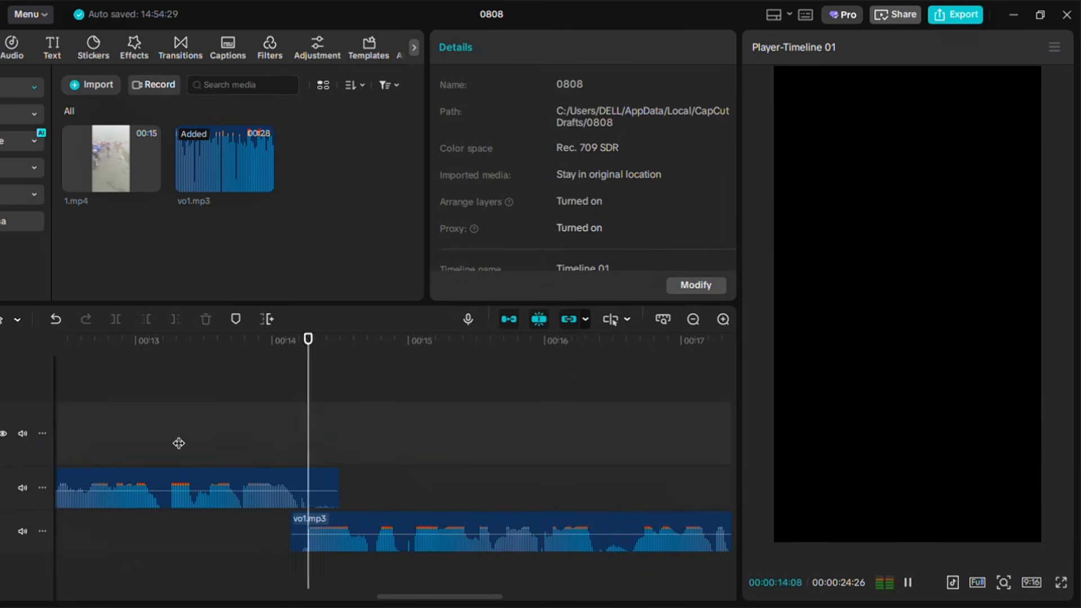
pyautogui.press('space')
# Split the lower voiceover clip near 16 seconds and move its remainder up to the upper track
pyautogui.click(652, 522)
pyautogui.hotkey('ctrl', 'b')
pyautogui.moveTo(652, 523); pyautogui.dragTo(616, 485)
pyautogui.click(534, 447)
pyautogui.press('space')
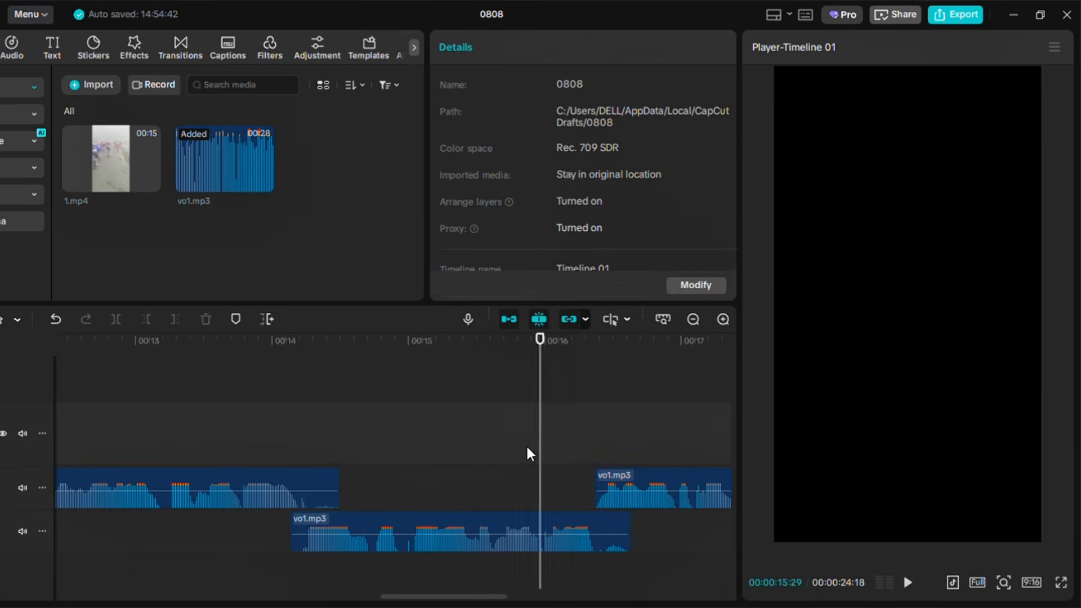
pyautogui.press('space')
# Split the upper voiceover clip at the next pause and move the rest down to the lower track
pyautogui.click(431, 485)
pyautogui.hotkey('ctrl', 'b')
pyautogui.moveTo(432, 486); pyautogui.dragTo(416, 533)
pyautogui.click(330, 441)
pyautogui.press('space')
pyautogui.press('space')
# Split the final voiceover section near 21 seconds and move its end up to the upper track
pyautogui.click(234, 524)
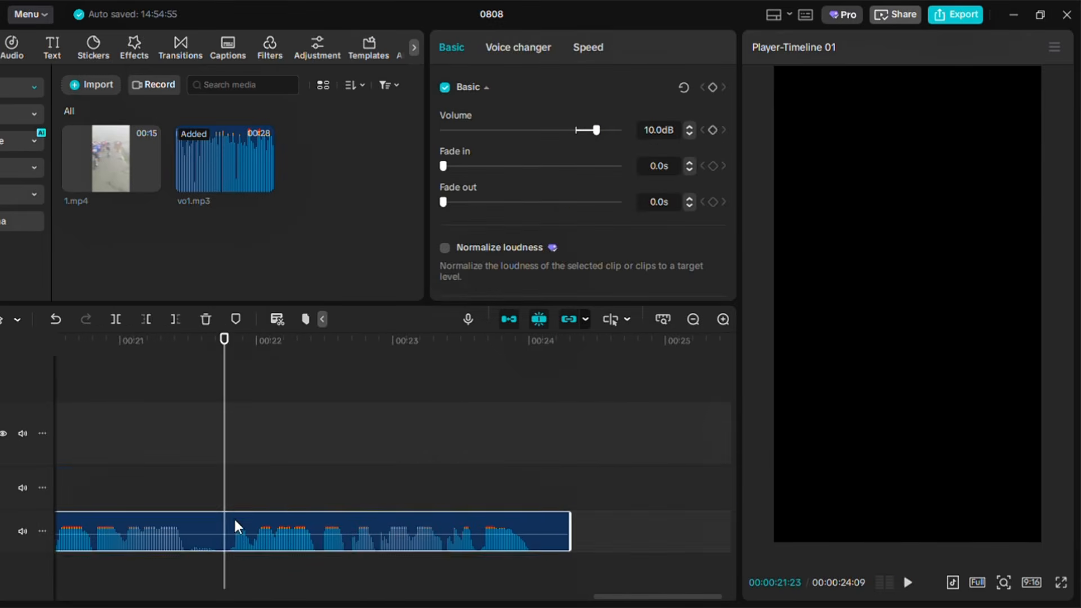
pyautogui.hotkey('ctrl', 'b')
pyautogui.moveTo(234, 524); pyautogui.dragTo(198, 479)
pyautogui.click(128, 477)
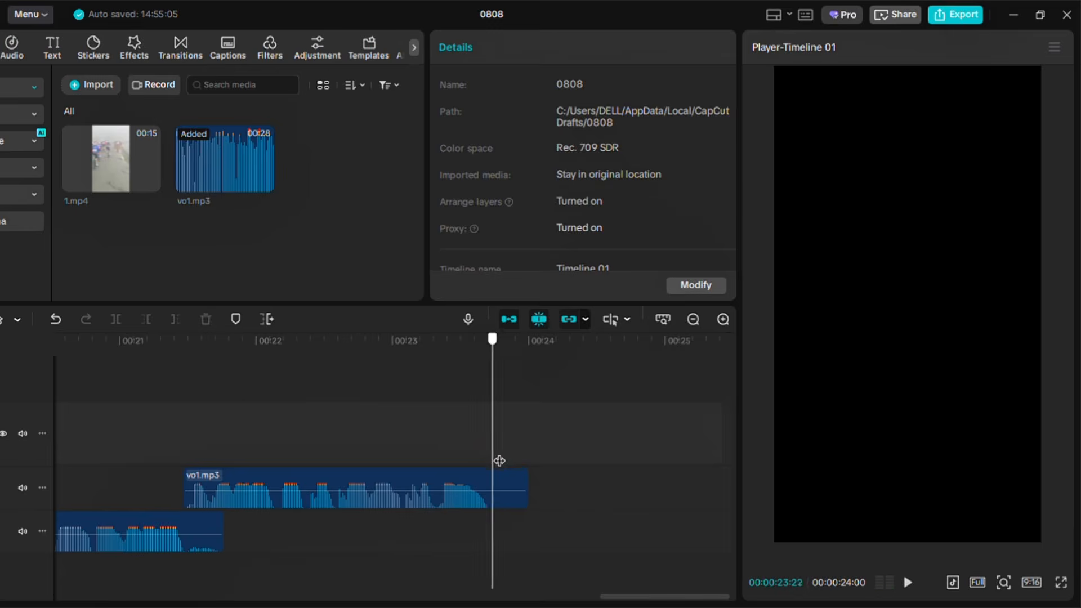
# Trim the trailing silence off the last voiceover clip and fit the whole timeline into view
pyautogui.click(489, 474)
pyautogui.press('w')
pyautogui.click(663, 319)
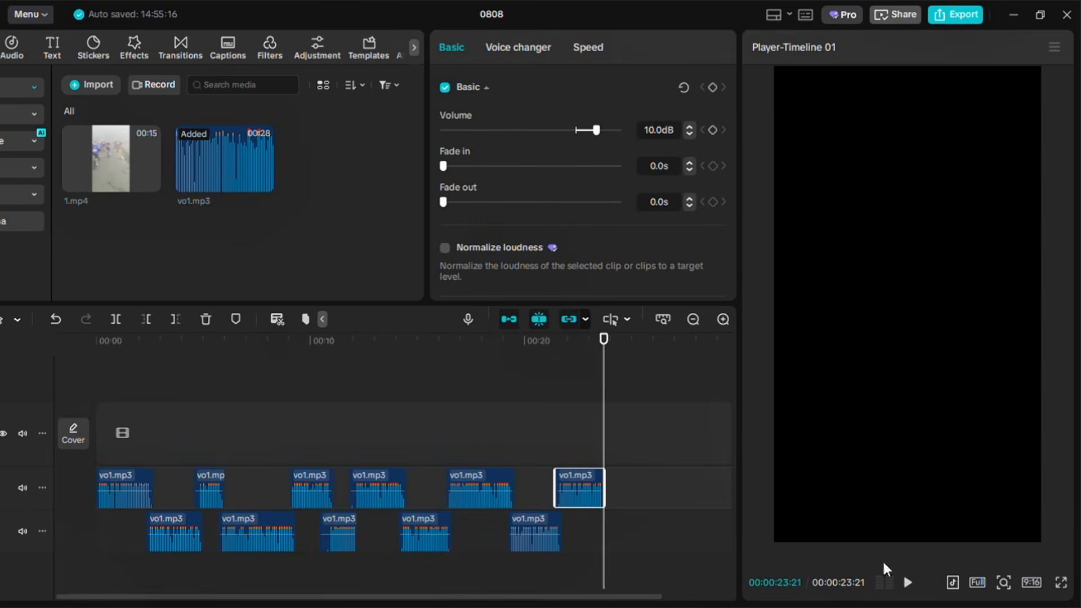
pyautogui.click(908, 584)
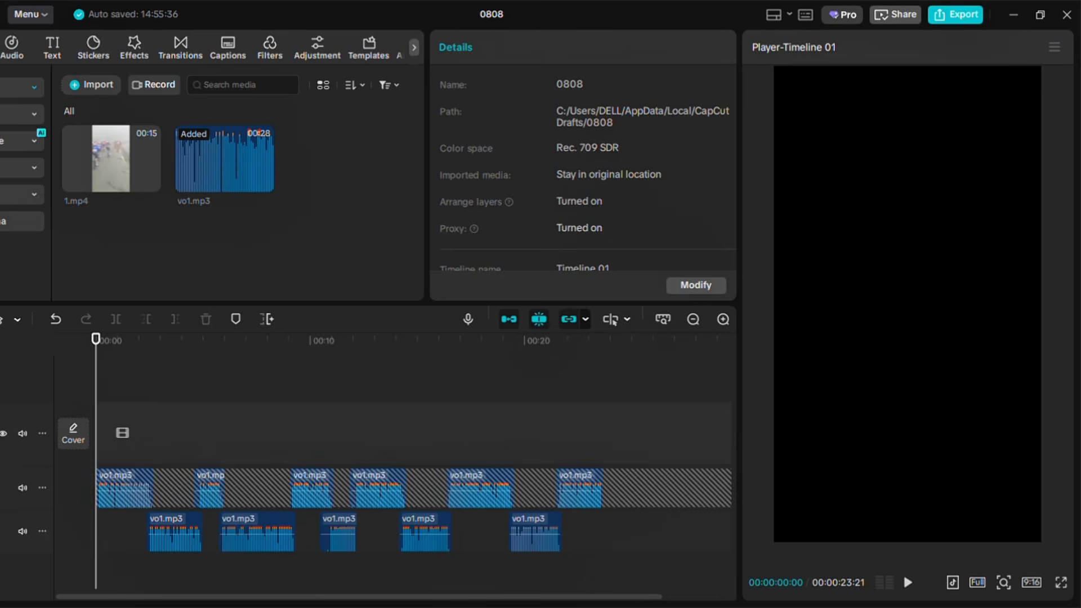
# Add 1.mp4 to the video track at the start and mute its original audio
pyautogui.click(150, 182)
pyautogui.click(289, 414)
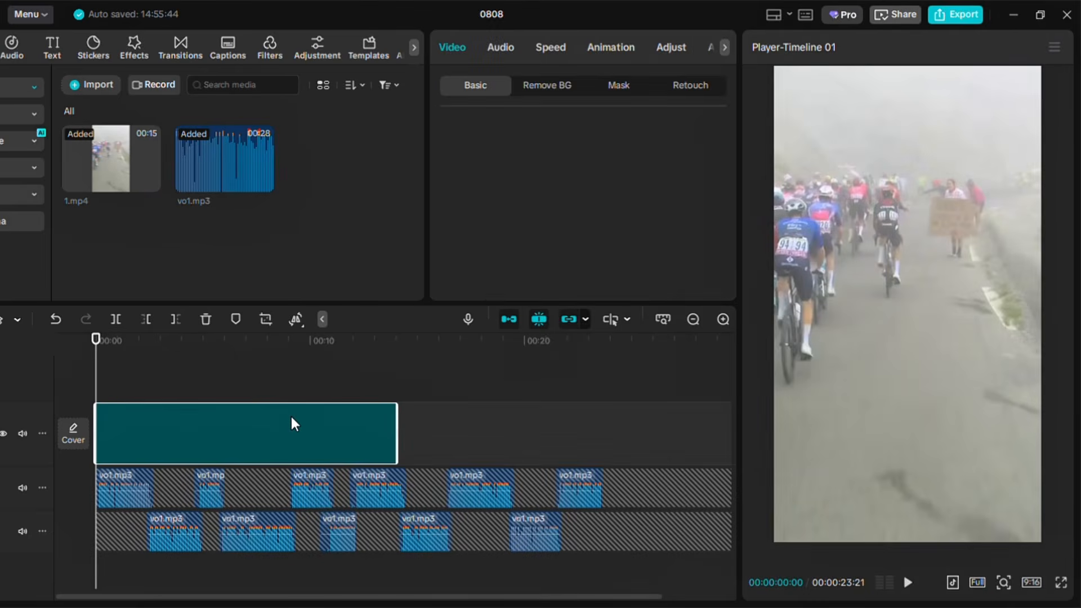
pyautogui.click(23, 433)
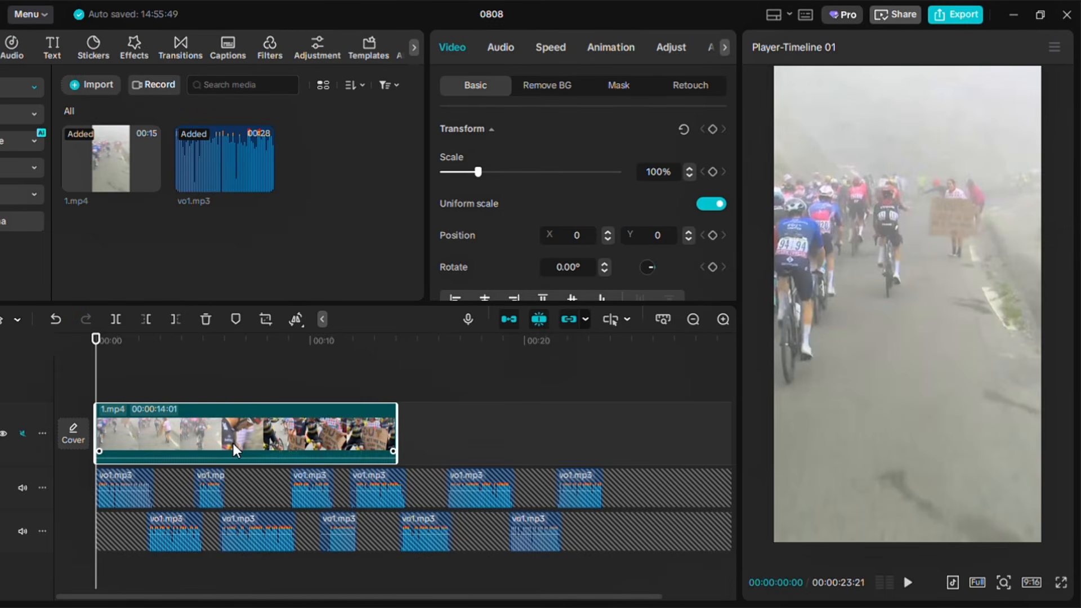
# Split the video clip at about 2.1 seconds to end the opening scene
pyautogui.click(723, 319)
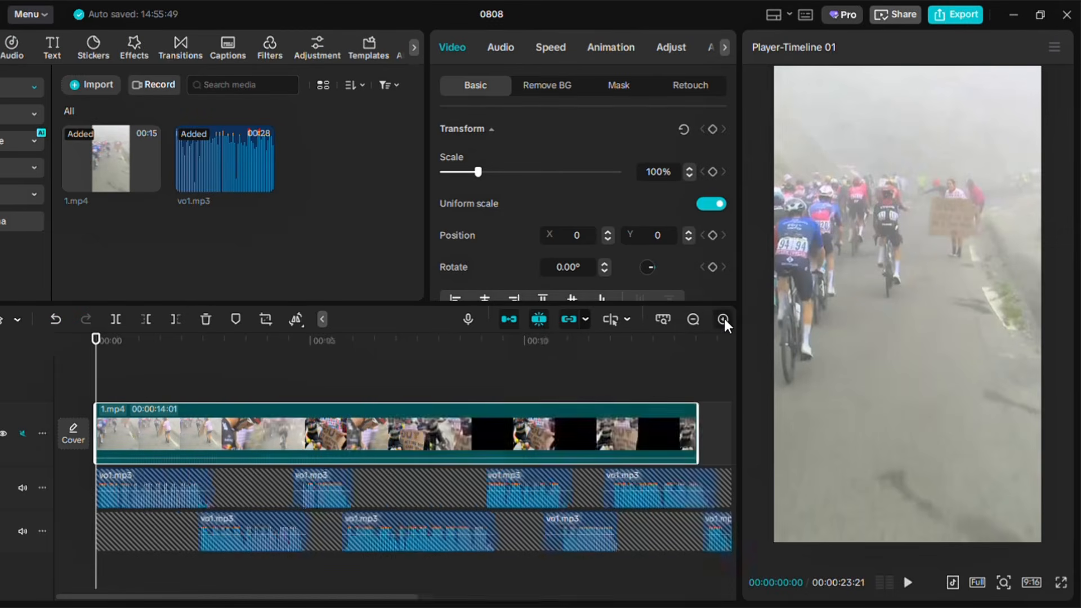
pyautogui.click(723, 318)
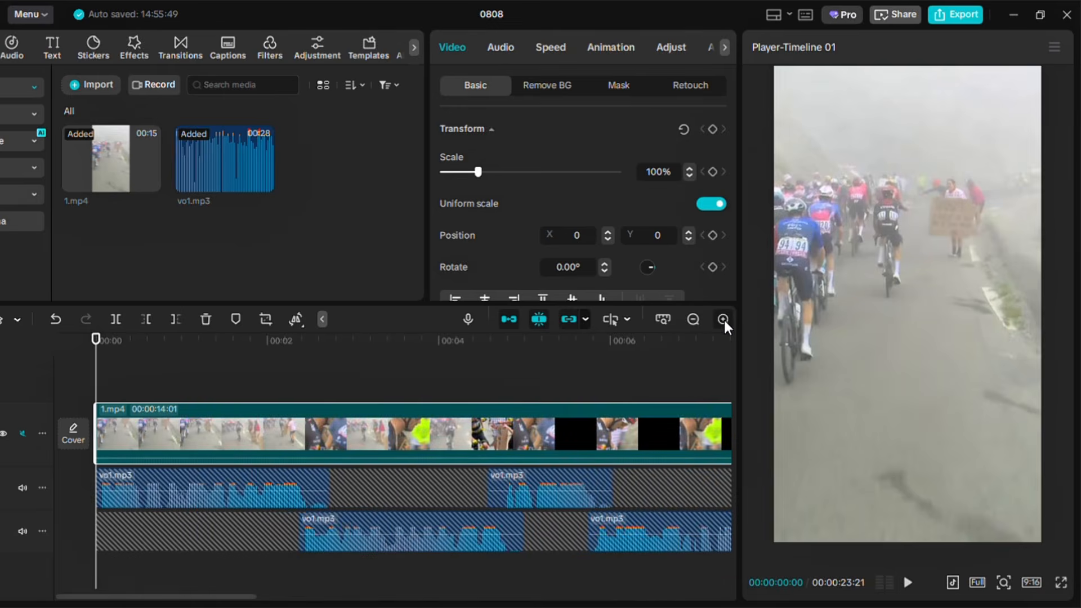
pyautogui.click(909, 584)
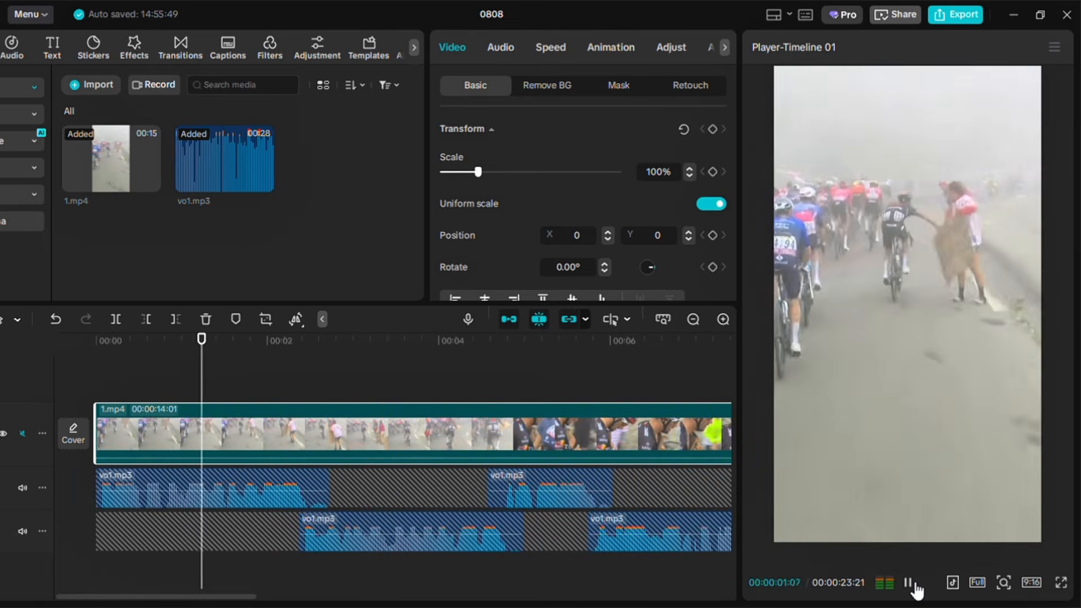
pyautogui.click(909, 584)
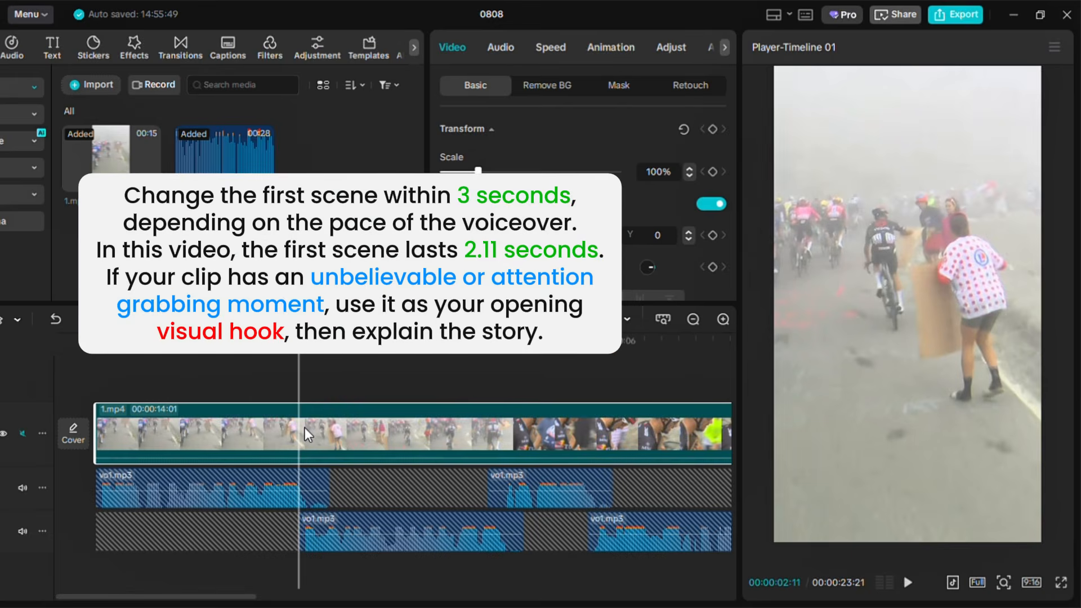
pyautogui.hotkey('ctrl', 'b')
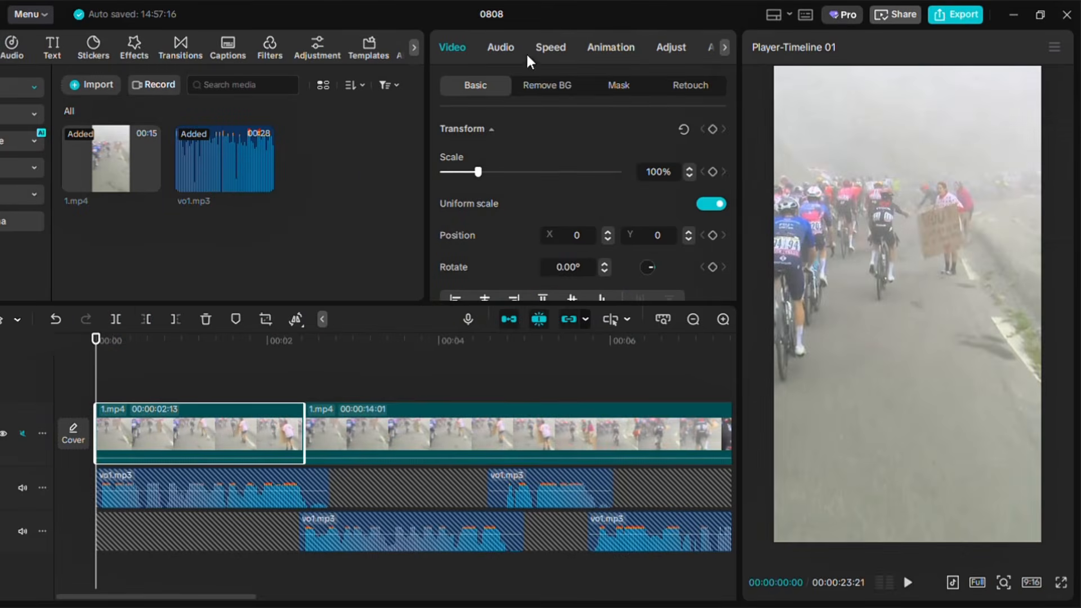
# Apply an In animation to the opening video segment
pyautogui.click(613, 49)
pyautogui.click(542, 238)
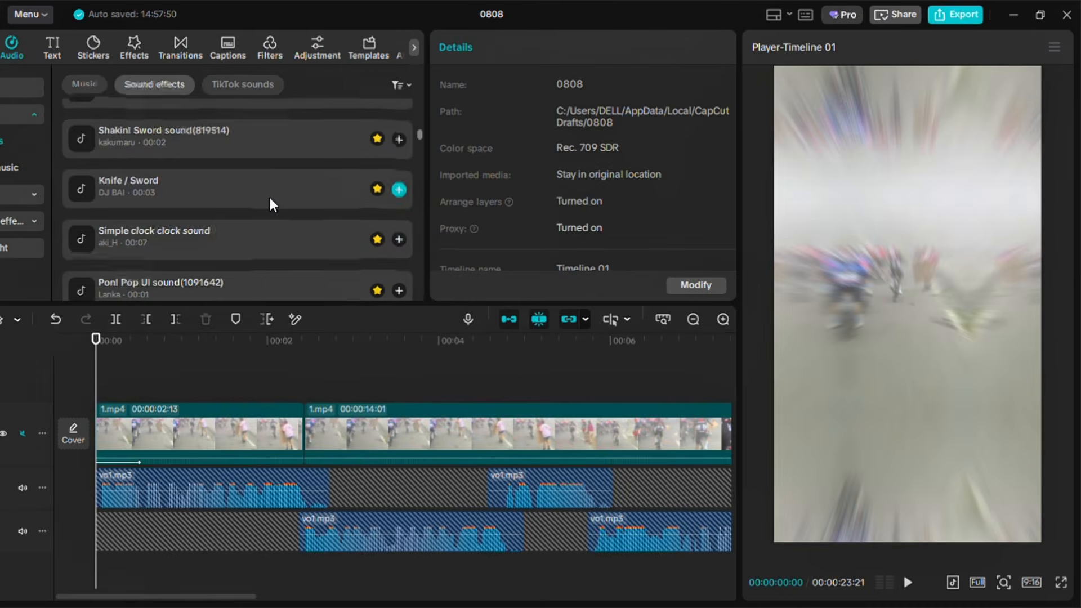
pyautogui.scroll(-2, 268, 195)
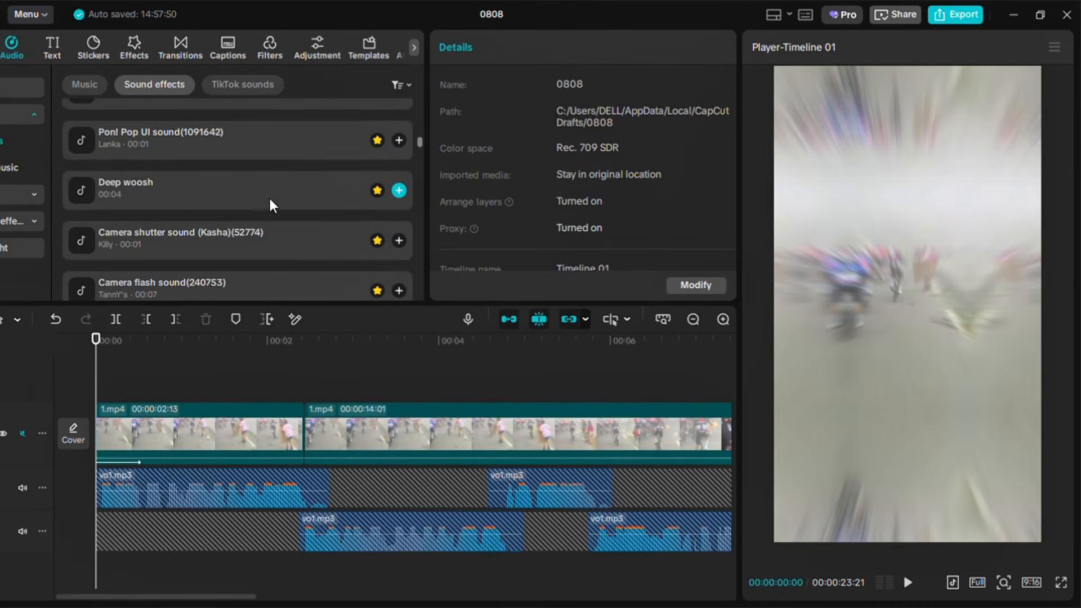
# Add the Deep woosh sound effect at the start of the timeline and trim its length
pyautogui.click(213, 178)
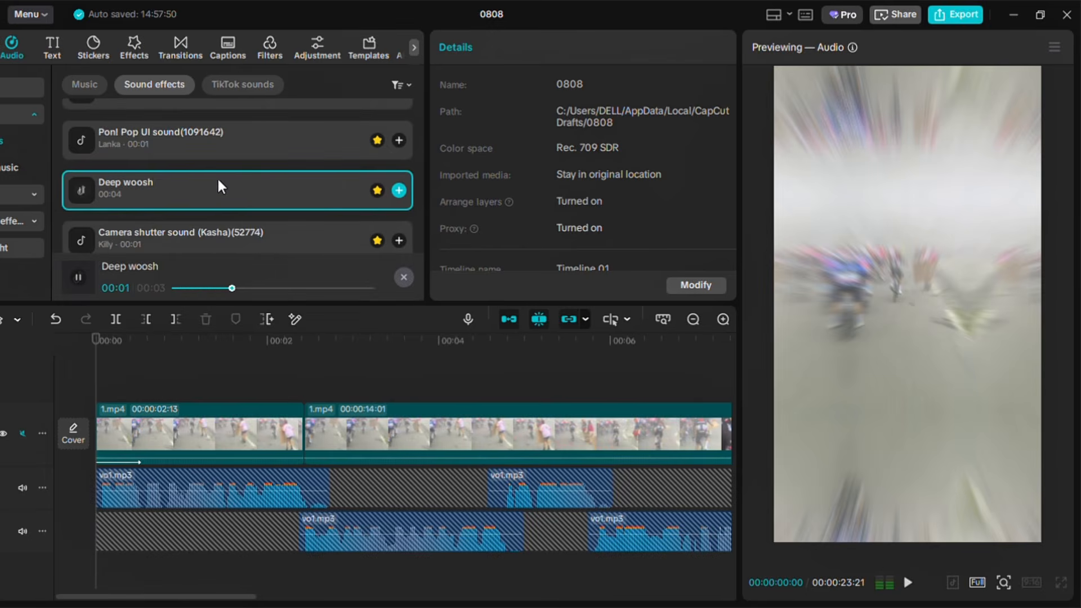
pyautogui.click(397, 191)
pyautogui.moveTo(97, 570); pyautogui.dragTo(123, 570)
pyautogui.moveTo(184, 572); pyautogui.dragTo(152, 572)
pyautogui.moveTo(350, 569); pyautogui.dragTo(226, 568)
pyautogui.click(908, 583)
pyautogui.click(97, 367)
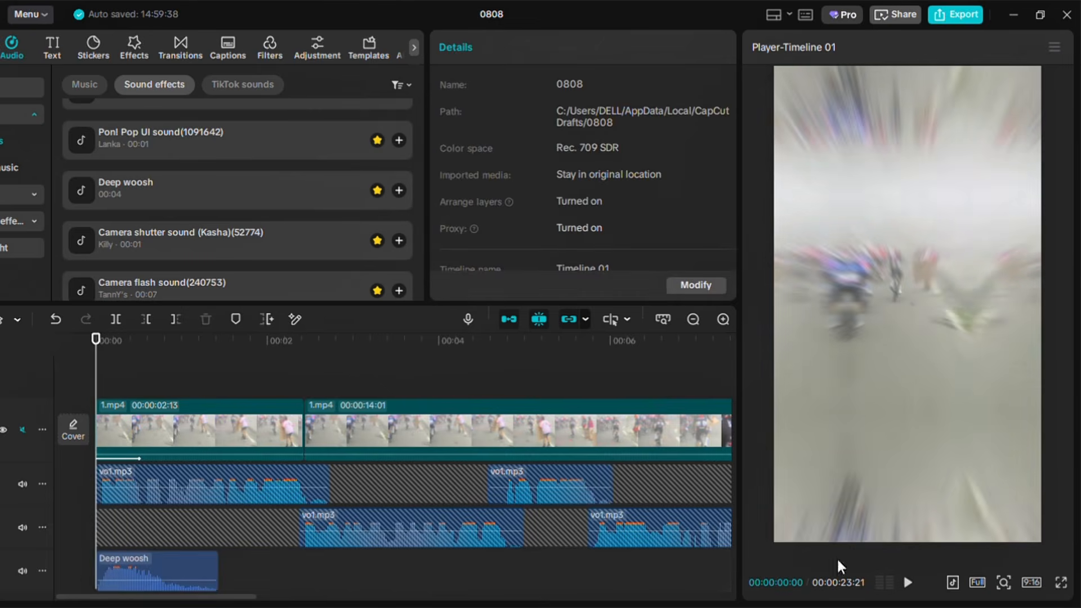
# Fine-tune the Deep woosh sound effect's start and end while previewing the opening
pyautogui.click(909, 583)
pyautogui.click(908, 584)
pyautogui.moveTo(96, 568); pyautogui.dragTo(104, 569)
pyautogui.moveTo(123, 562); pyautogui.dragTo(114, 561)
pyautogui.click(97, 367)
pyautogui.click(908, 583)
pyautogui.click(908, 583)
pyautogui.click(97, 368)
pyautogui.click(908, 584)
pyautogui.click(908, 584)
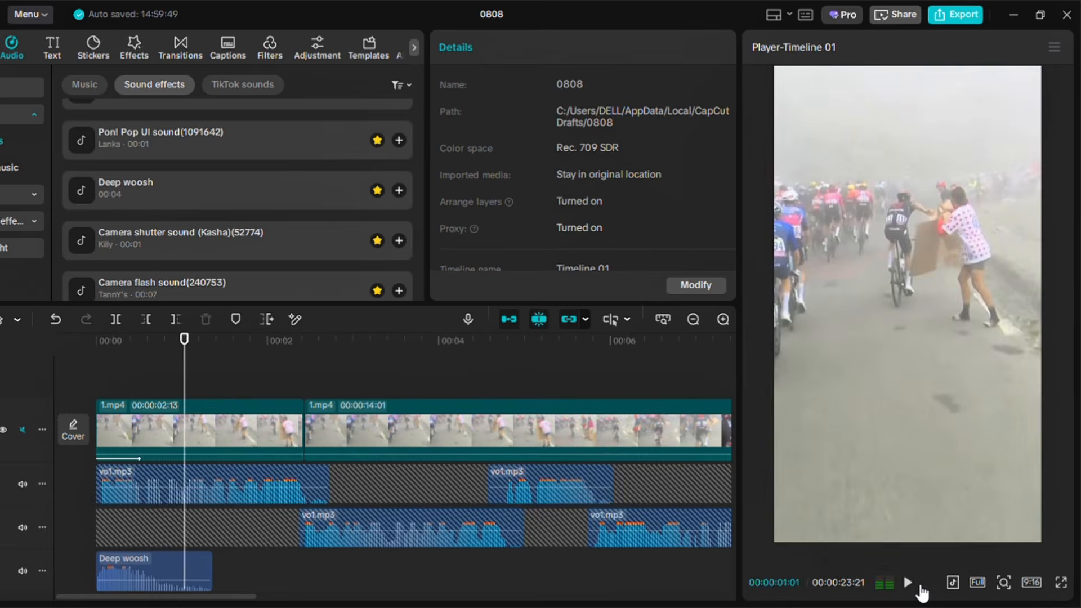
# Split the main video clip again at about 4.7 seconds
pyautogui.click(502, 372)
pyautogui.moveTo(511, 372); pyautogui.dragTo(517, 376)
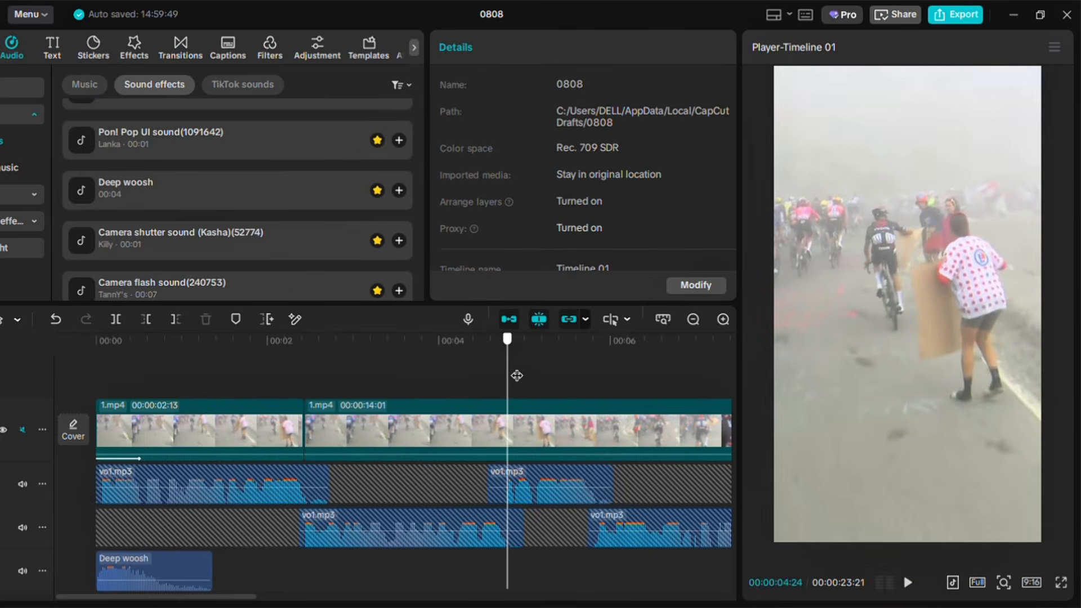
pyautogui.click(511, 428)
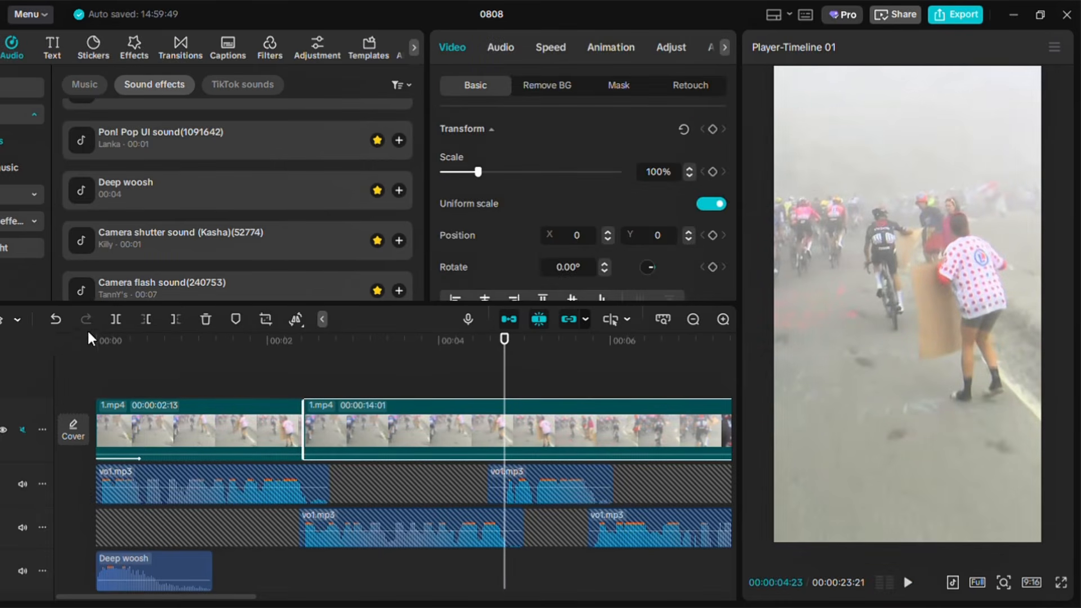
pyautogui.click(116, 320)
pyautogui.click(308, 373)
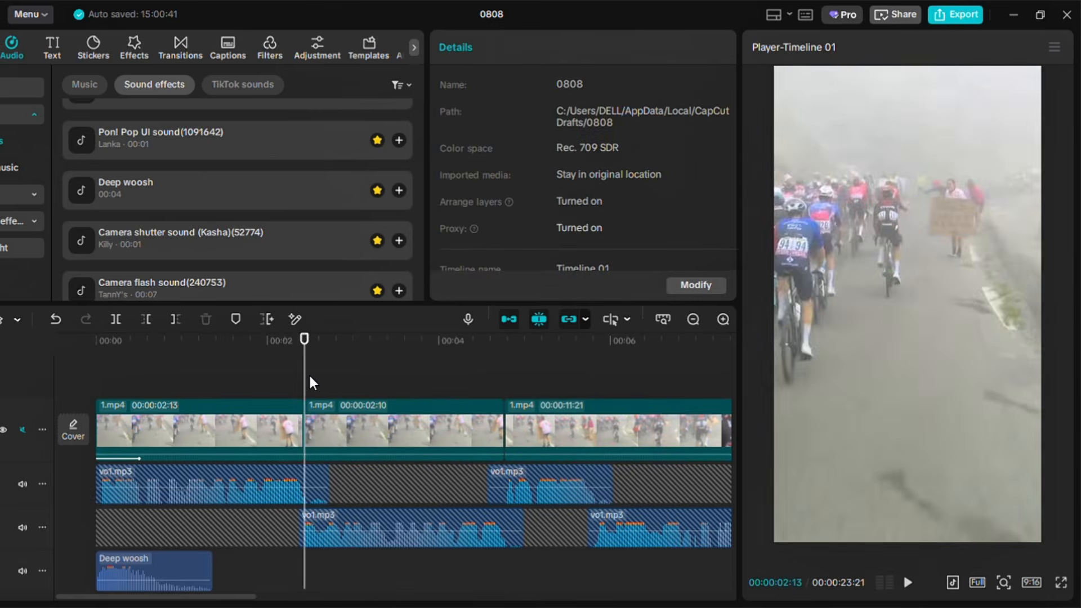
# Zoom the second video segment to 155% and reposition it in the frame as a close-up
pyautogui.click(281, 385)
pyautogui.moveTo(281, 385); pyautogui.dragTo(316, 389)
pyautogui.click(324, 415)
pyautogui.moveTo(481, 178); pyautogui.dragTo(497, 177)
pyautogui.moveTo(964, 204); pyautogui.dragTo(942, 283)
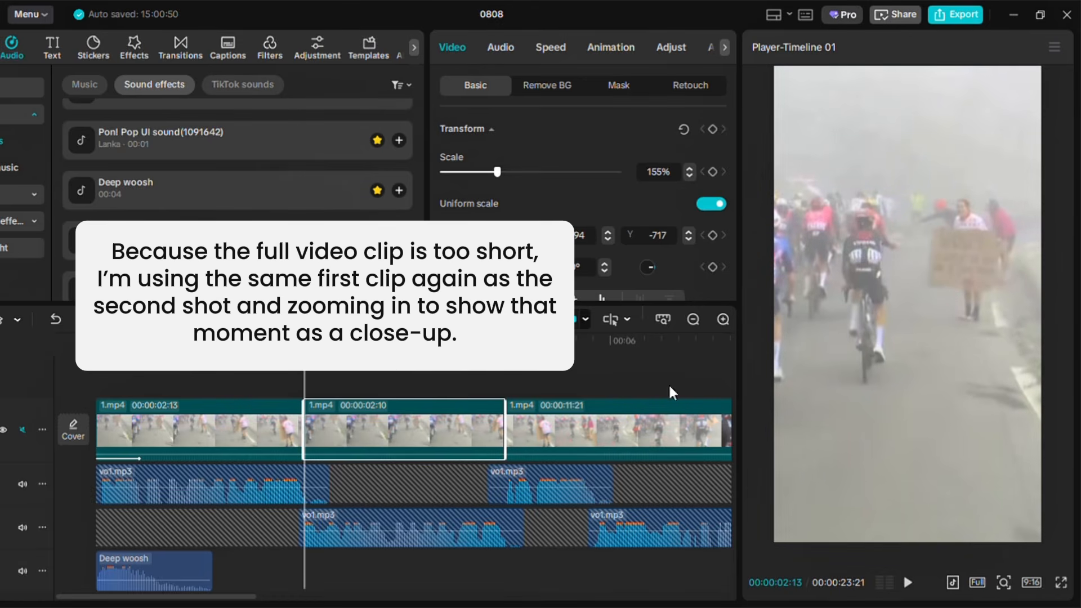
pyautogui.click(278, 383)
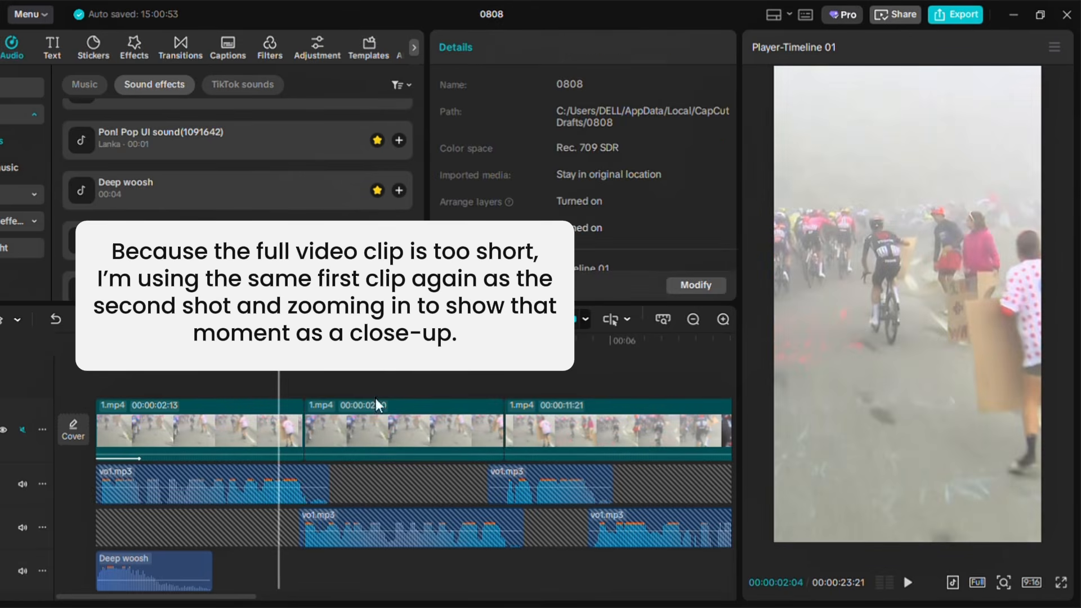
# Play back the opening seconds to review the close-up shot
pyautogui.click(909, 584)
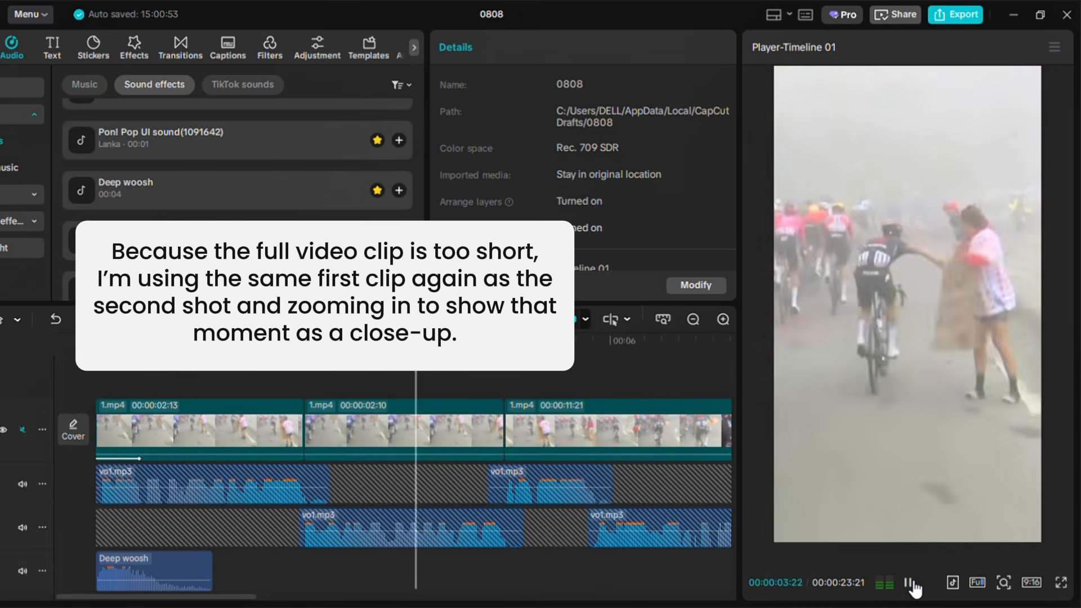
pyautogui.click(909, 583)
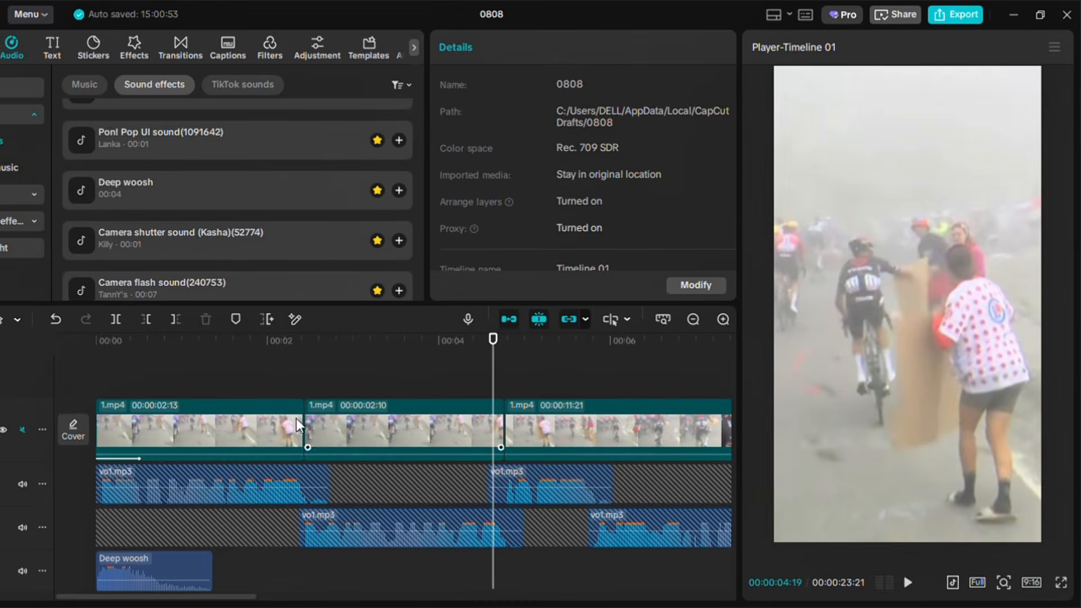
pyautogui.click(117, 367)
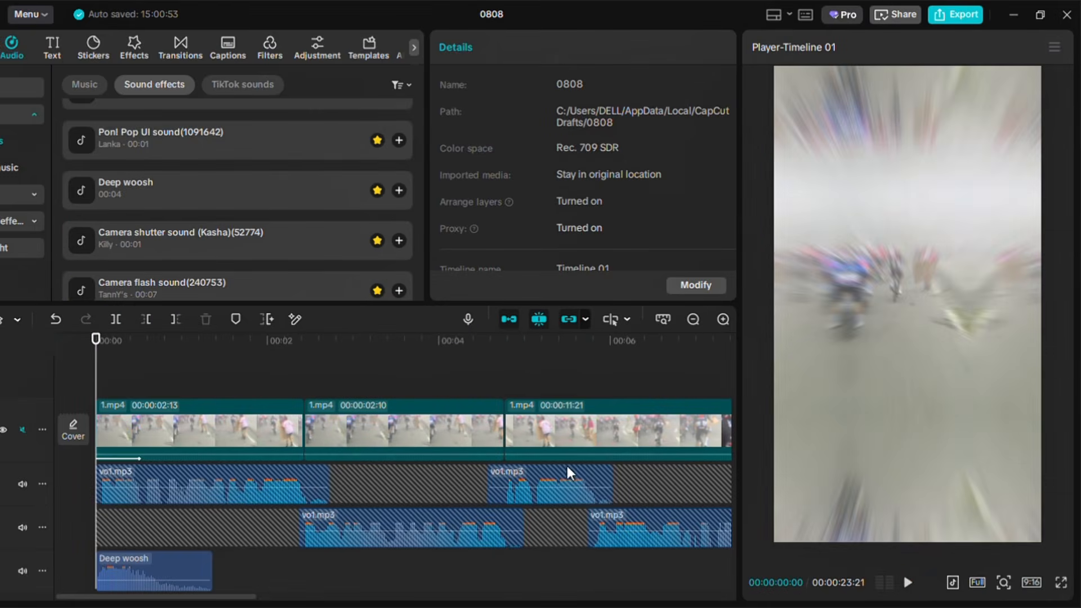
pyautogui.press('space')
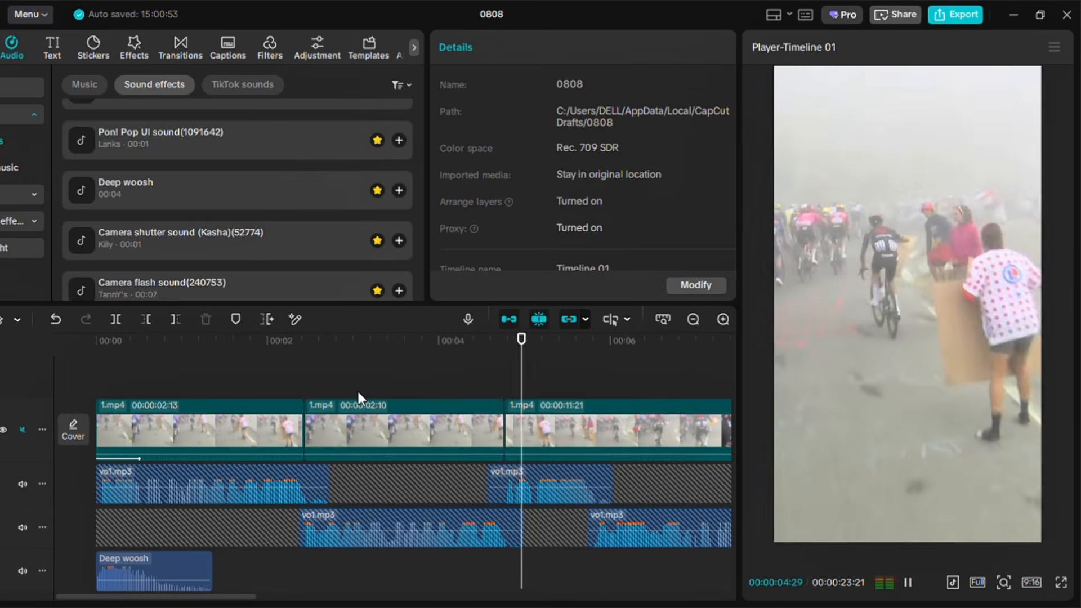
pyautogui.press('space')
# Extend the third video segment's start back to the beginning of the source footage and preview it
pyautogui.click(539, 421)
pyautogui.moveTo(511, 426); pyautogui.dragTo(271, 431)
pyautogui.click(493, 387)
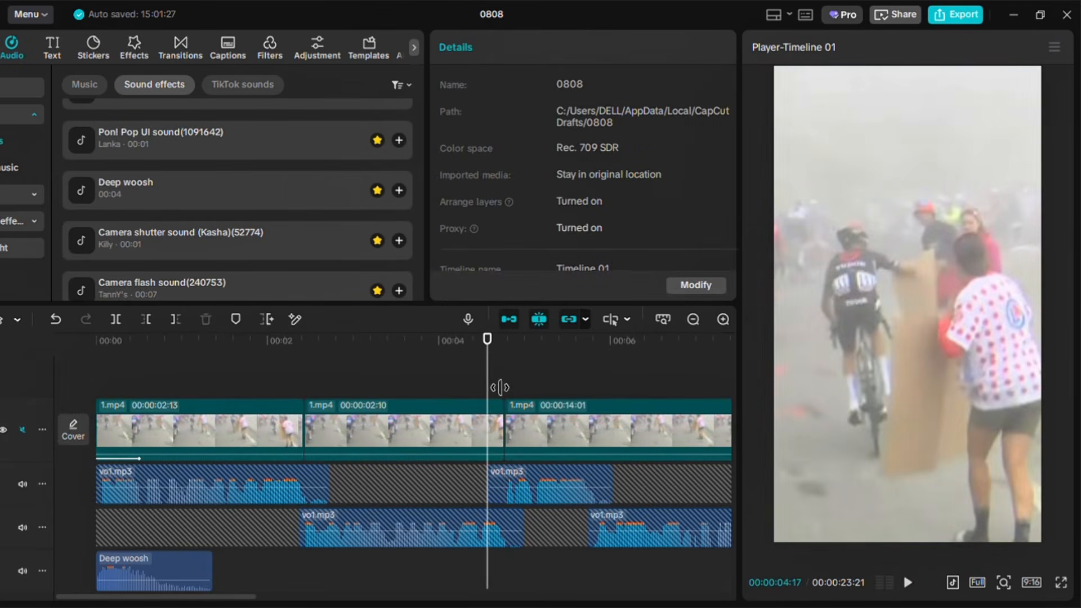
pyautogui.press('space')
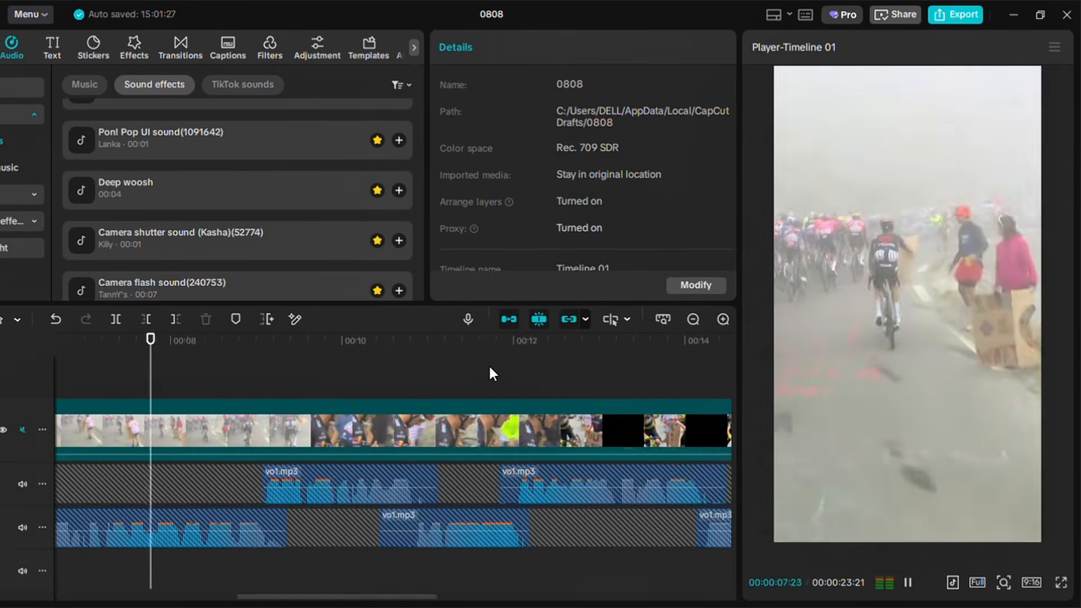
# Split the main clip twice around the 9-second mark to isolate a short segment
pyautogui.press('space')
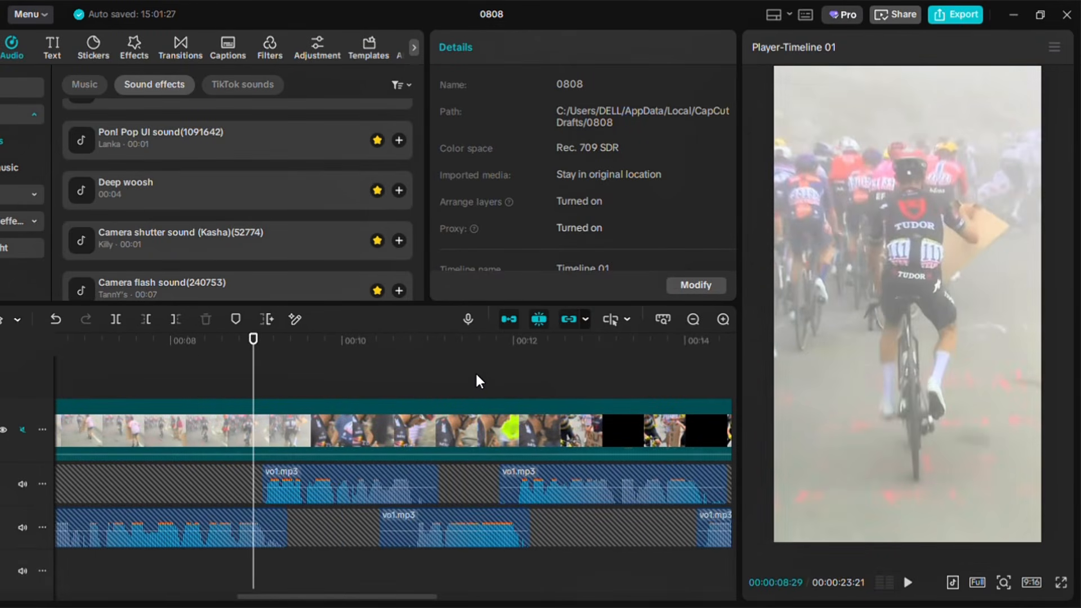
pyautogui.click(262, 386)
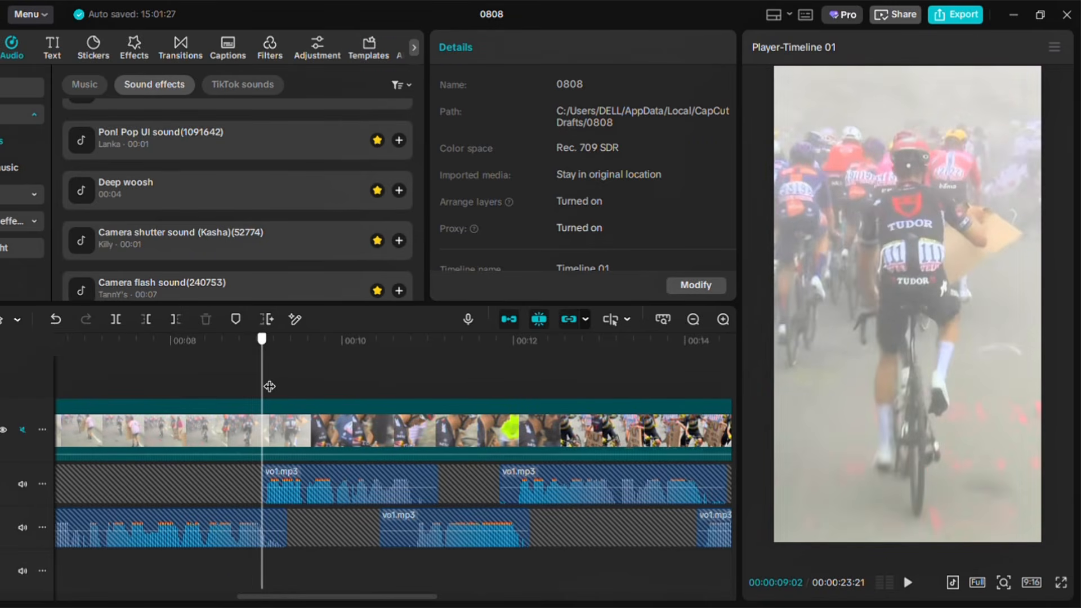
pyautogui.click(281, 431)
pyautogui.click(115, 322)
pyautogui.moveTo(273, 389); pyautogui.dragTo(288, 366)
pyautogui.hotkey('ctrl', 'b')
pyautogui.hotkey('ctrl', 'b')
# Enlarge the isolated segment to about 200% and reposition it in the frame as a close-up
pyautogui.click(246, 431)
pyautogui.moveTo(478, 171); pyautogui.dragTo(515, 174)
pyautogui.moveTo(904, 311); pyautogui.dragTo(891, 352)
pyautogui.moveTo(515, 172); pyautogui.dragTo(522, 171)
# Slow the segment at about 5.5 seconds down to 0.50x speed, previewing the result
pyautogui.click(186, 378)
pyautogui.moveTo(194, 377); pyautogui.dragTo(233, 377)
pyautogui.click(259, 428)
pyautogui.click(550, 47)
pyautogui.doubleClick(719, 156)
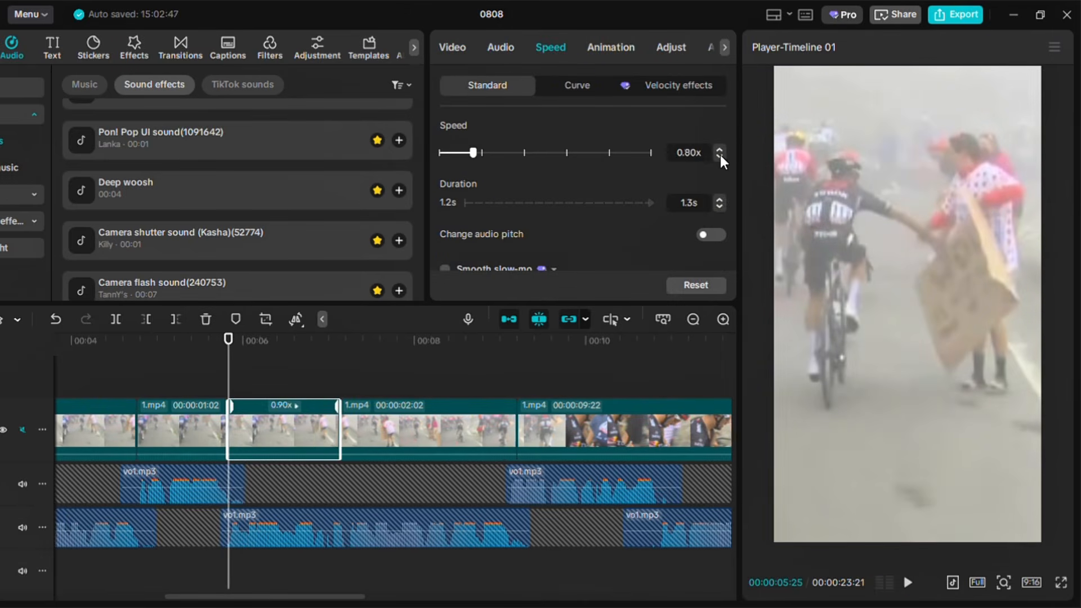
pyautogui.click(719, 156)
pyautogui.click(909, 583)
pyautogui.click(909, 584)
pyautogui.click(720, 156)
pyautogui.click(908, 583)
pyautogui.click(908, 584)
pyautogui.click(228, 341)
pyautogui.click(908, 583)
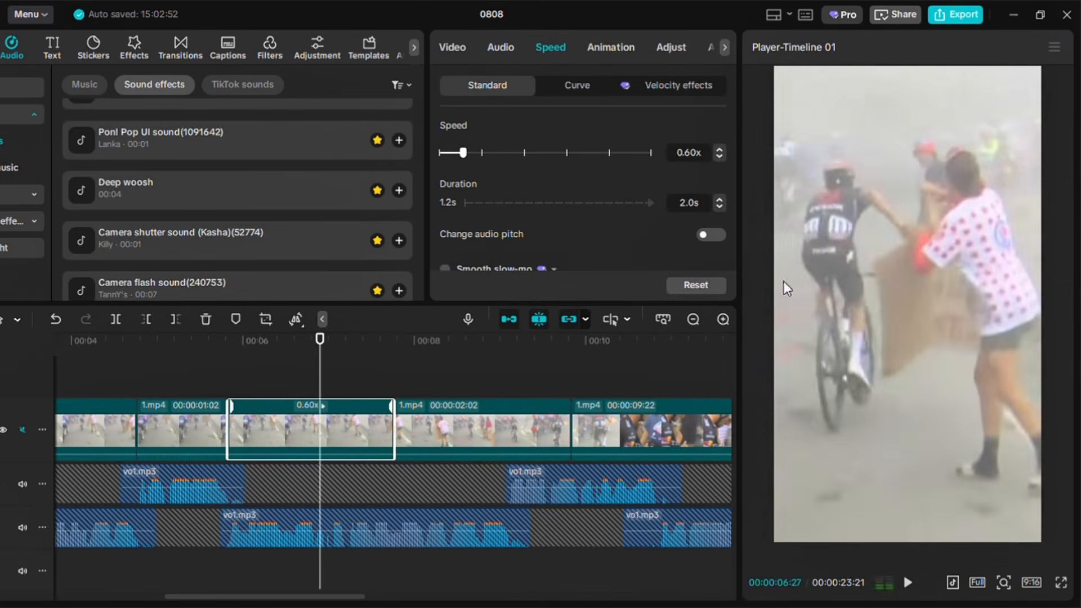
pyautogui.click(720, 156)
pyautogui.click(228, 343)
pyautogui.click(909, 583)
pyautogui.click(916, 584)
pyautogui.click(228, 343)
pyautogui.click(909, 585)
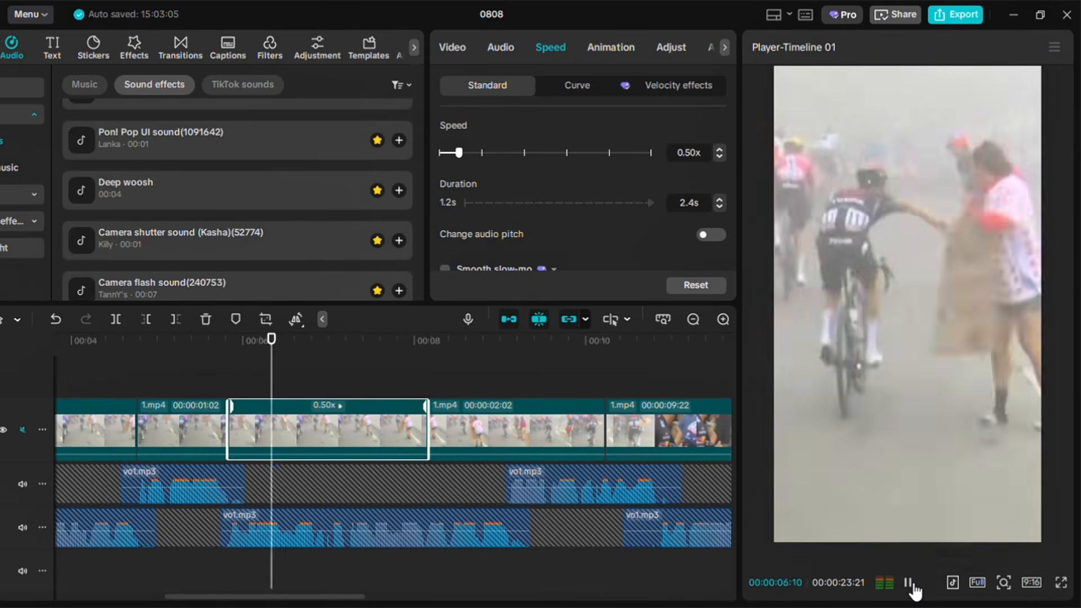
# Trim away unwanted footage before and after the playhead around the 9-second mark
pyautogui.click(913, 588)
pyautogui.moveTo(438, 386); pyautogui.dragTo(507, 390)
pyautogui.click(503, 431)
pyautogui.click(176, 321)
pyautogui.moveTo(509, 430); pyautogui.dragTo(138, 429)
pyautogui.moveTo(358, 597); pyautogui.dragTo(432, 598)
pyautogui.click(913, 584)
pyautogui.click(913, 585)
pyautogui.moveTo(409, 394); pyautogui.dragTo(521, 429)
pyautogui.click(145, 321)
pyautogui.click(210, 389)
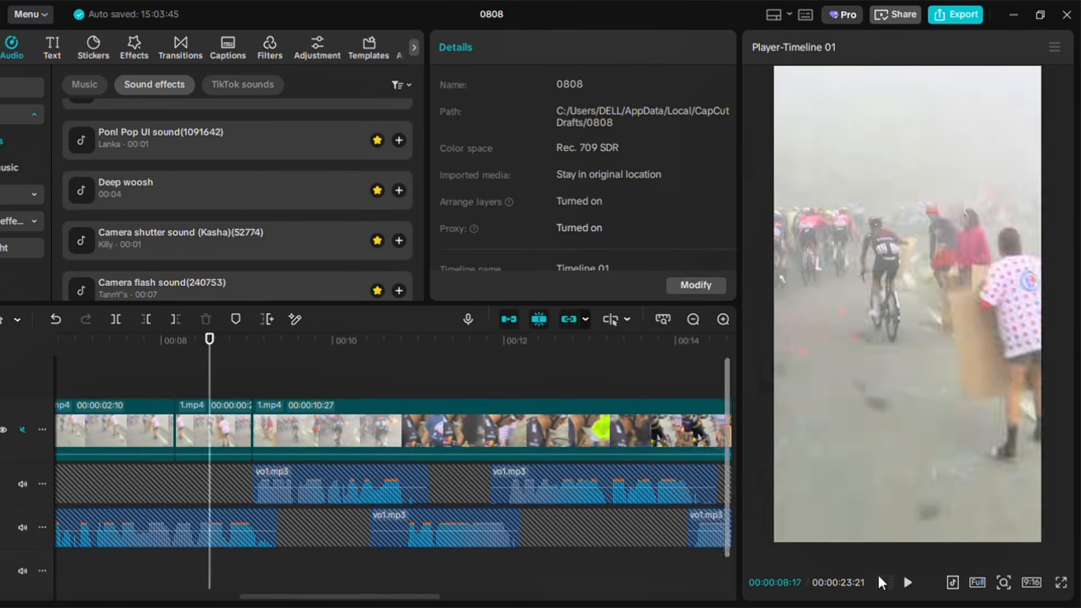
# Play back the section between about 8 and 10 seconds
pyautogui.click(907, 583)
pyautogui.click(211, 390)
pyautogui.click(913, 585)
pyautogui.moveTo(230, 392); pyautogui.dragTo(175, 389)
pyautogui.click(908, 586)
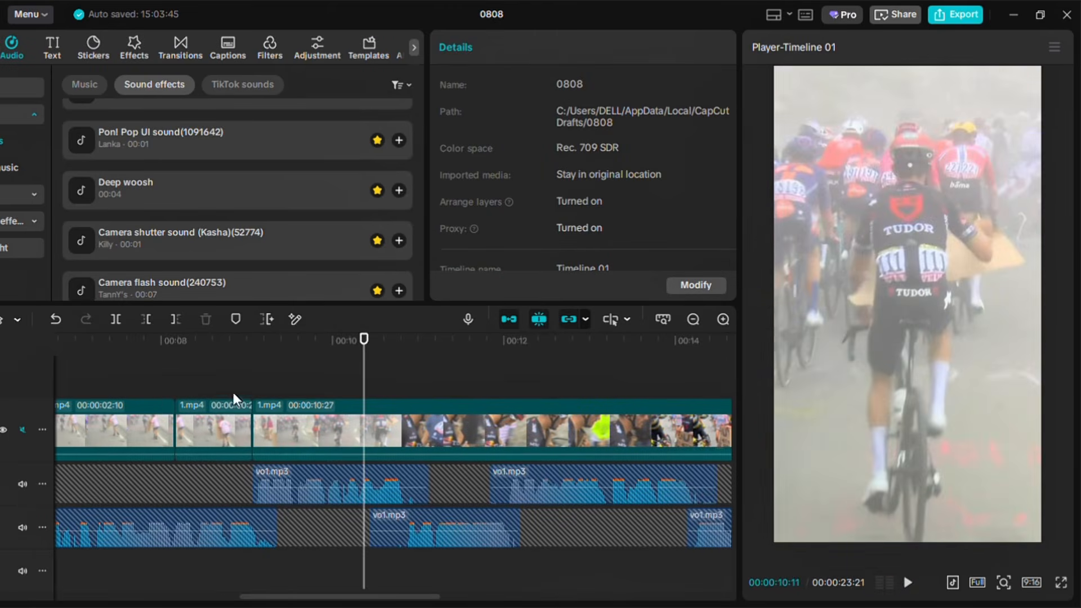
# Zoom the short segment near 8.5 seconds to 200% and reposition it as a close-up
pyautogui.click(212, 420)
pyautogui.moveTo(186, 430); pyautogui.dragTo(141, 430)
pyautogui.moveTo(478, 171); pyautogui.dragTo(513, 171)
pyautogui.click(908, 583)
pyautogui.click(908, 583)
pyautogui.click(252, 378)
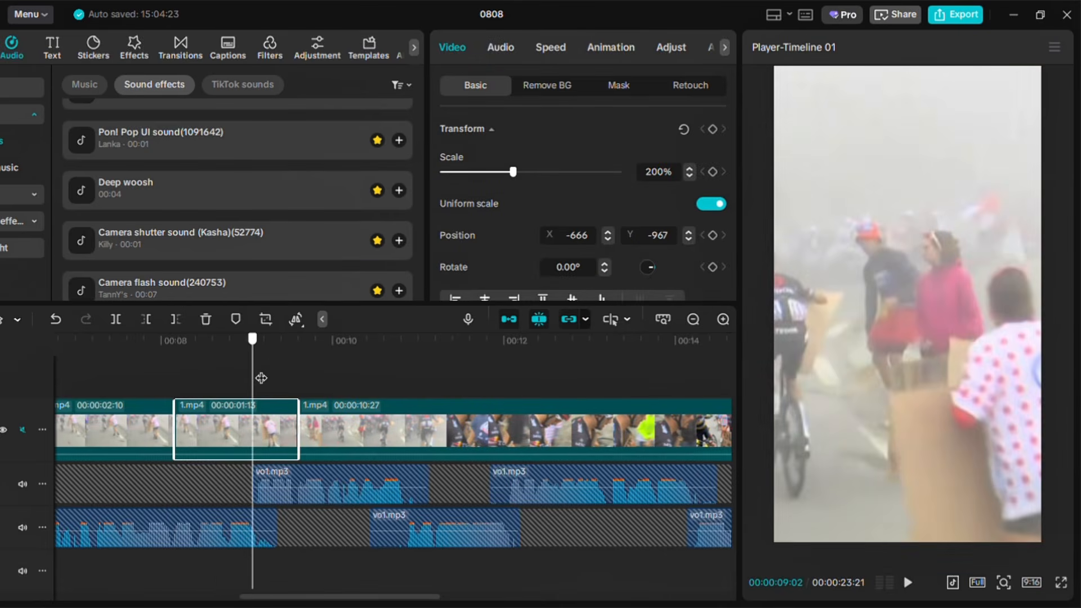
pyautogui.moveTo(965, 493); pyautogui.dragTo(915, 451)
# Trim the close-up segment's end at the playhead and preview it
pyautogui.press('w')
pyautogui.click(135, 379)
pyautogui.click(908, 583)
pyautogui.click(909, 584)
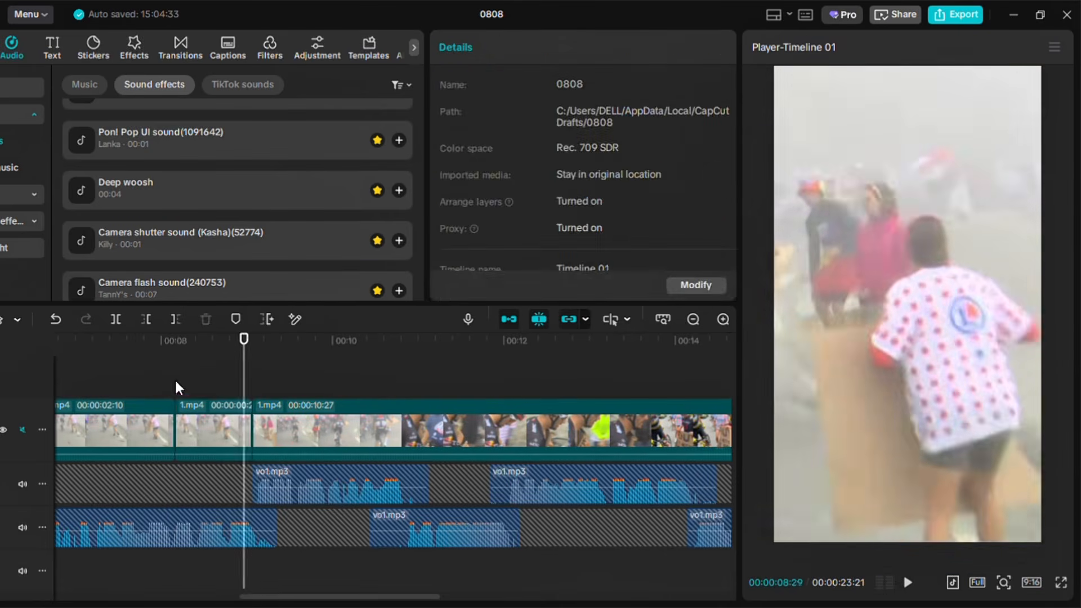
# Refine the close-up segment's framing in the preview and play it back
pyautogui.click(175, 379)
pyautogui.click(210, 422)
pyautogui.moveTo(933, 384); pyautogui.dragTo(952, 410)
pyautogui.click(911, 585)
pyautogui.click(911, 584)
# Extend the following segment's start slightly earlier and preview it
pyautogui.moveTo(260, 429); pyautogui.dragTo(244, 430)
pyautogui.click(244, 379)
pyautogui.click(911, 584)
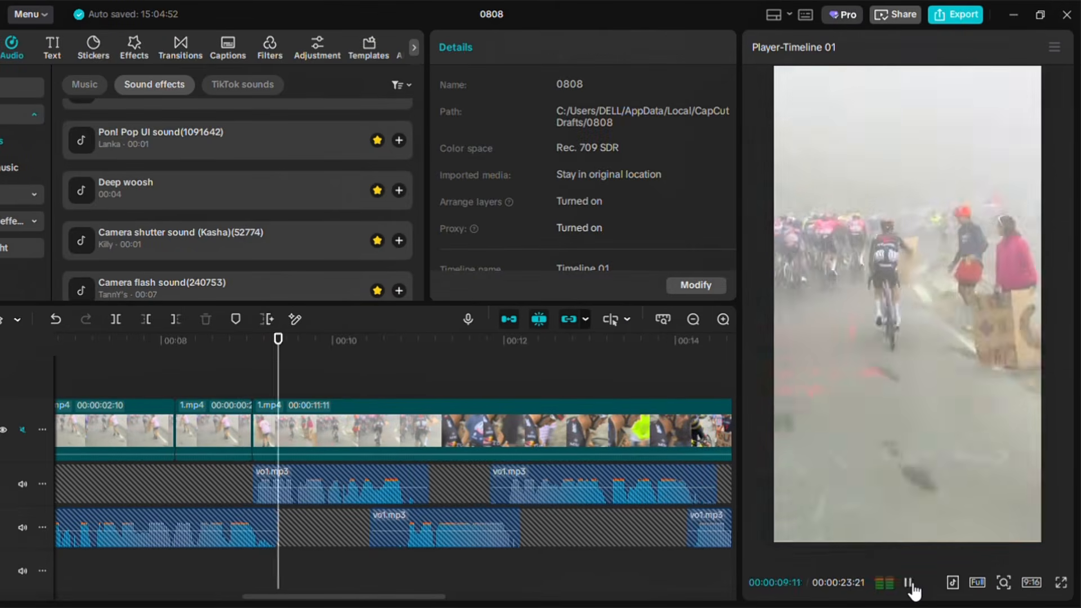
# Split the long segment at about 10.7 seconds
pyautogui.click(910, 584)
pyautogui.moveTo(418, 385); pyautogui.dragTo(407, 397)
pyautogui.click(115, 320)
pyautogui.click(912, 584)
# Trim a few frames off the start of the segment after that cut and preview it
pyautogui.click(911, 584)
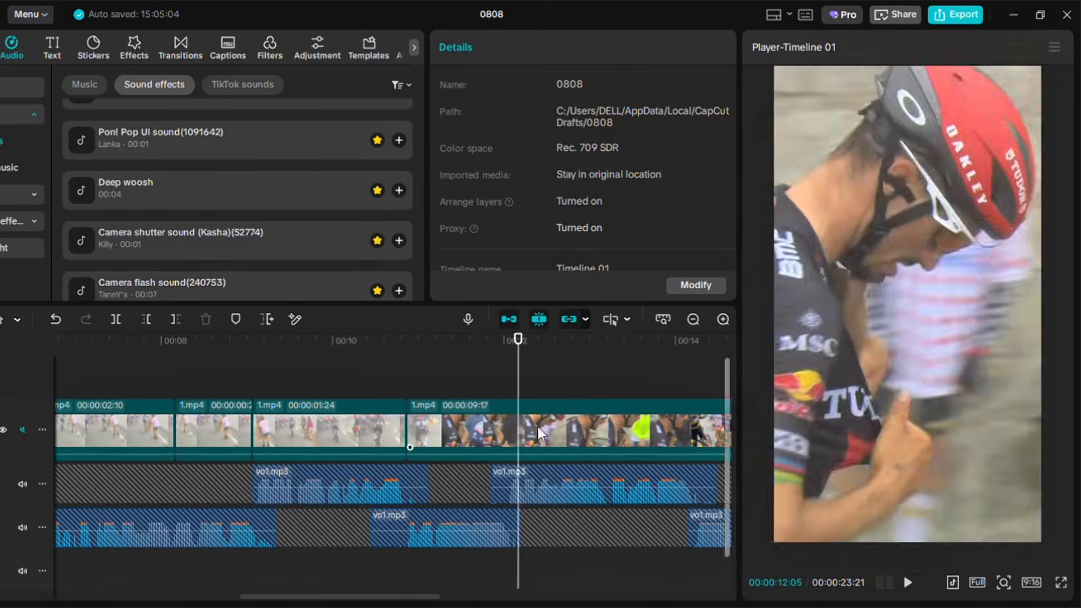
pyautogui.click(430, 380)
pyautogui.click(146, 319)
pyautogui.click(911, 584)
pyautogui.click(911, 584)
pyautogui.moveTo(412, 597)
pyautogui.mouseDown()
pyautogui.moveTo(489, 599)
pyautogui.moveTo(260, 599)
pyautogui.moveTo(506, 598)
pyautogui.moveTo(392, 597)
pyautogui.mouseUp()
pyautogui.click(174, 383)
pyautogui.click(911, 584)
pyautogui.click(911, 584)
pyautogui.click(139, 389)
pyautogui.click(909, 584)
# Split the segment at about 13.6 seconds and paste a duplicate of the resulting piece after it
pyautogui.click(909, 584)
pyautogui.click(234, 430)
pyautogui.moveTo(235, 431); pyautogui.dragTo(225, 431)
pyautogui.click(909, 584)
pyautogui.click(909, 584)
pyautogui.moveTo(511, 392); pyautogui.dragTo(476, 393)
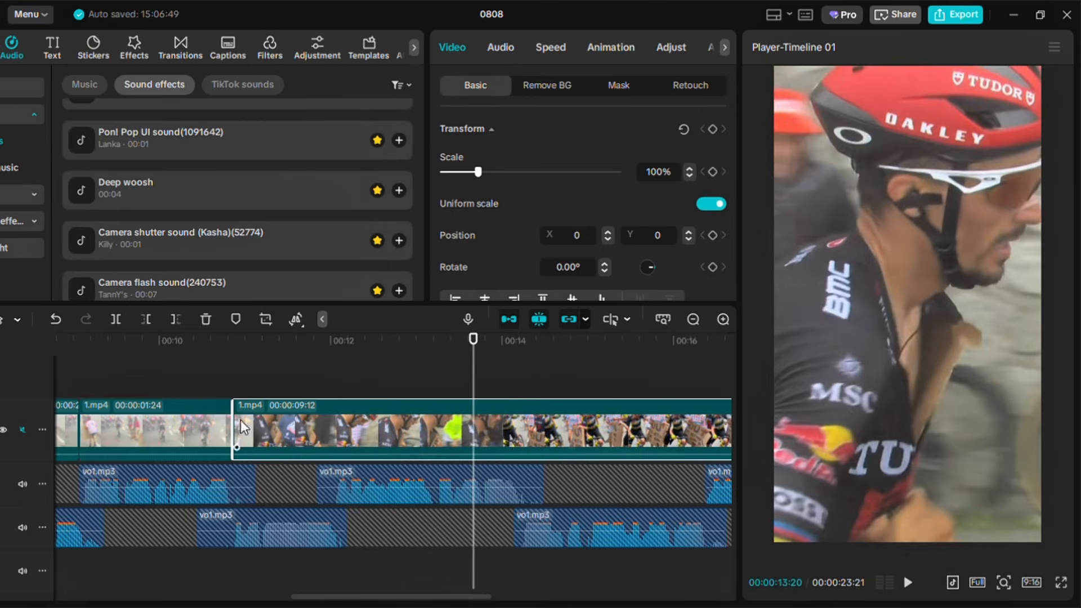
pyautogui.click(116, 320)
pyautogui.hotkey('ctrl', 'c')
pyautogui.hotkey('ctrl', 'v')
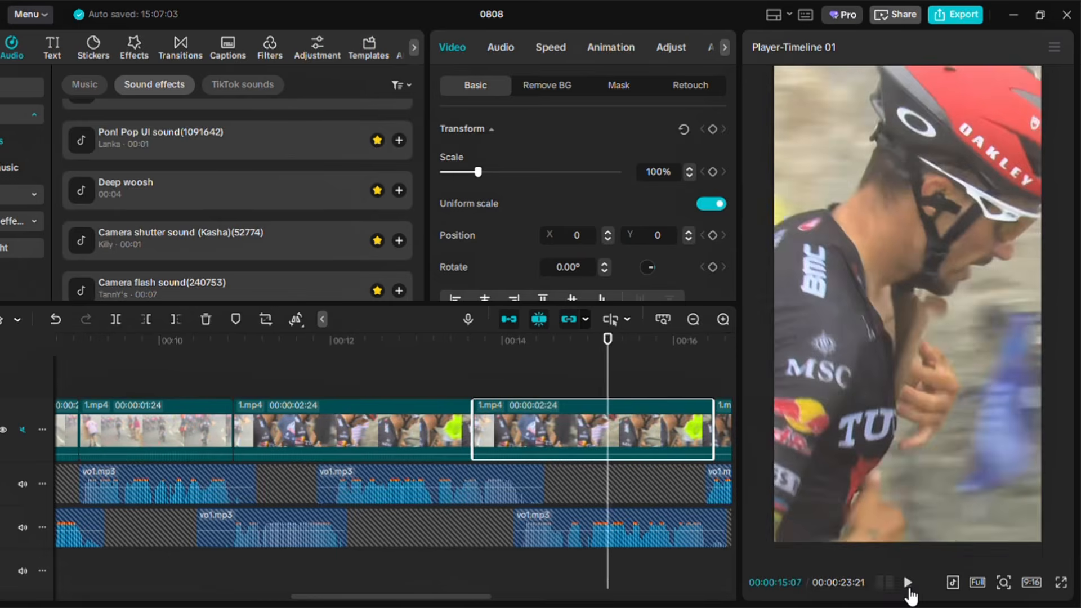
# Add a transform keyframe to the zoomed close-up segment near 8 seconds
pyautogui.moveTo(492, 599); pyautogui.dragTo(634, 602)
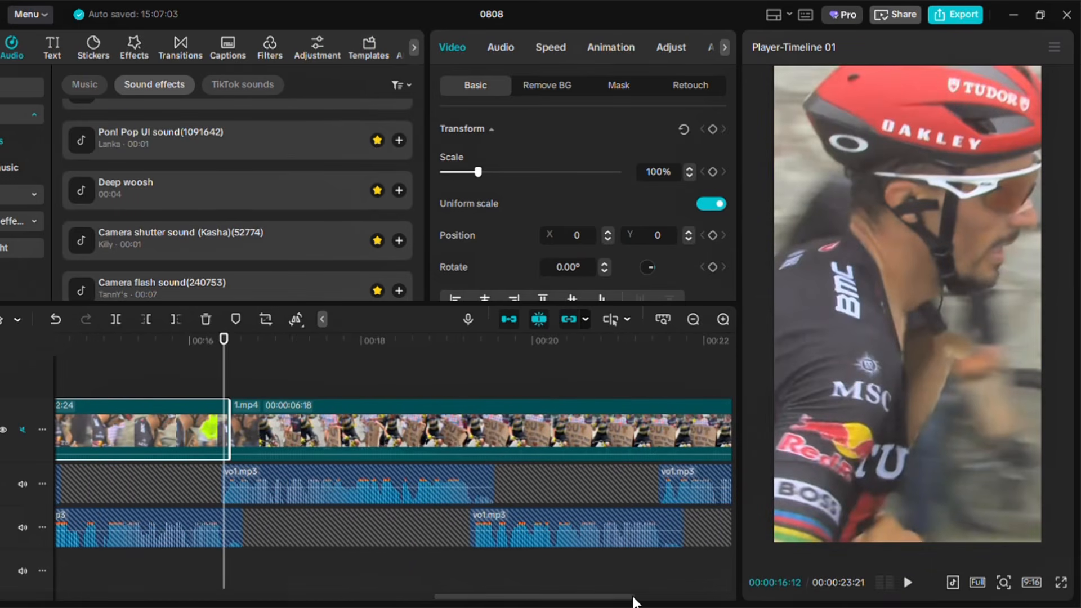
pyautogui.click(908, 583)
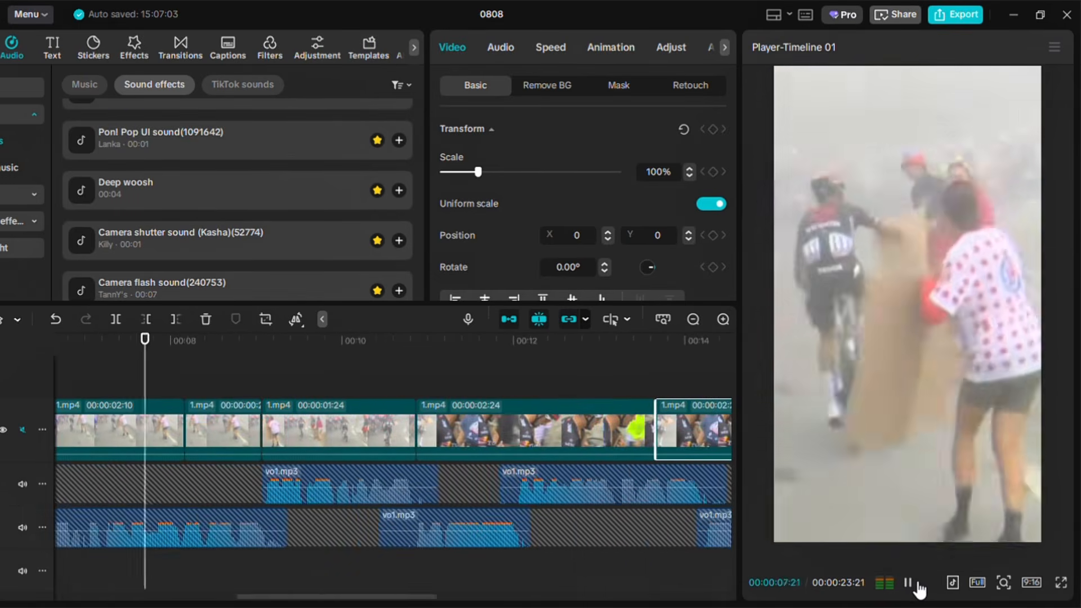
pyautogui.press('space')
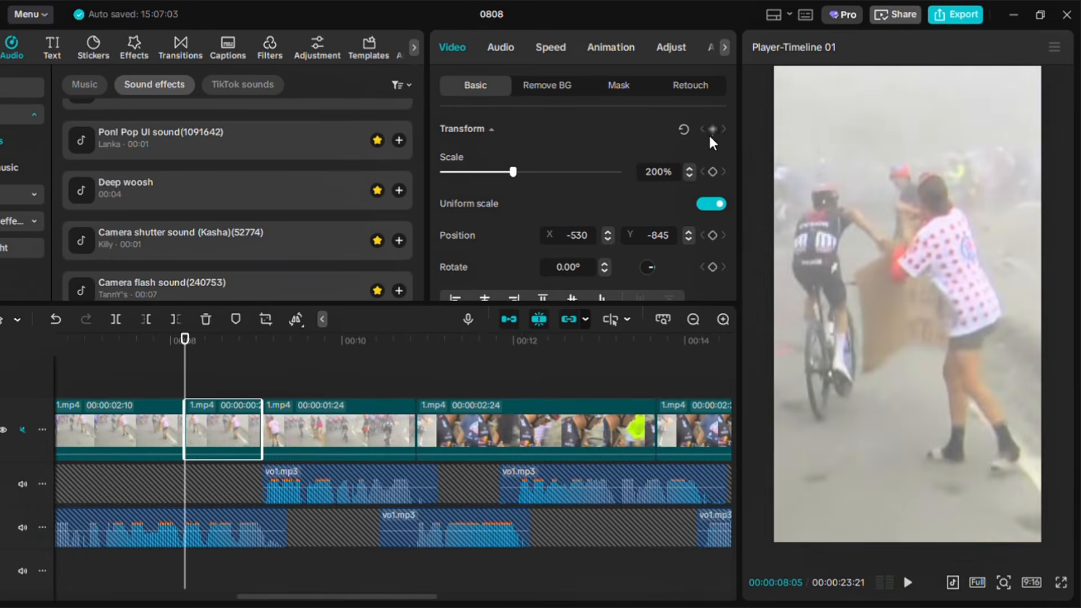
pyautogui.click(711, 130)
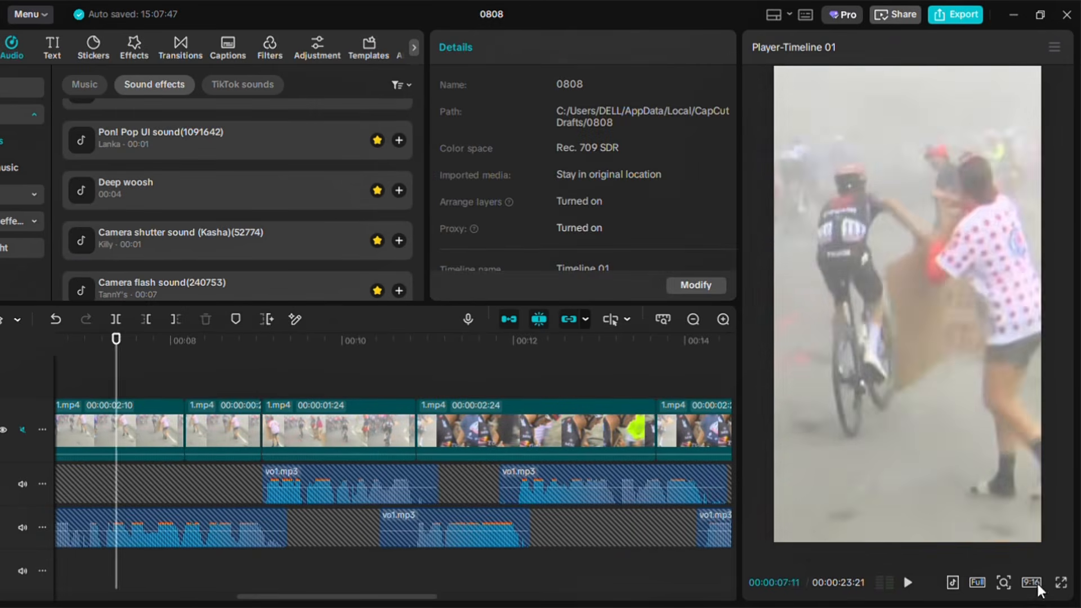
# Trim the start of the segment at about 17.7 seconds at the playhead and preview it
pyautogui.press('space')
pyautogui.press('space')
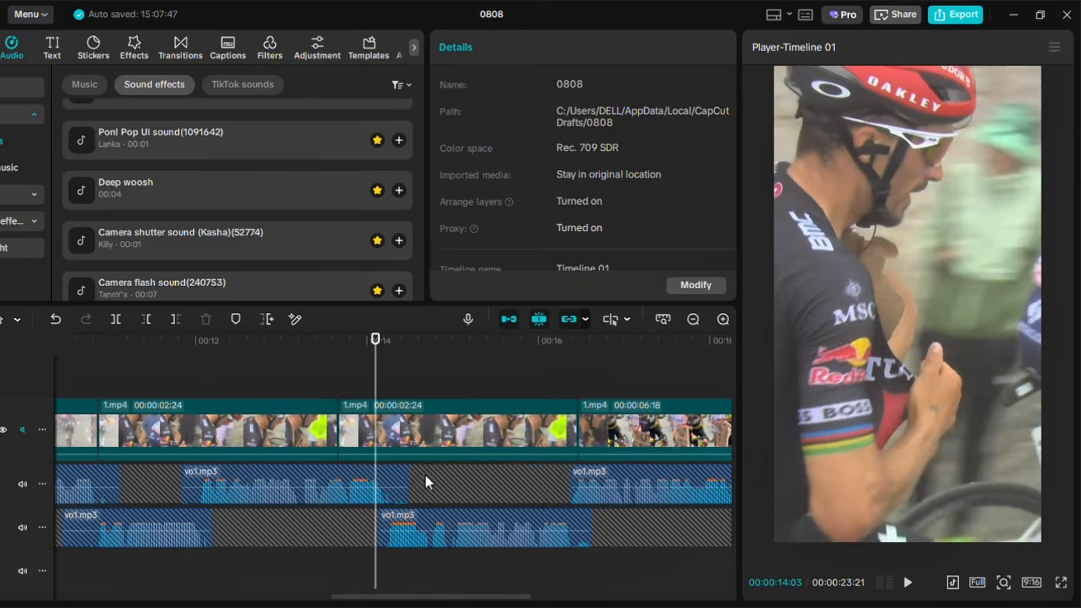
pyautogui.click(473, 431)
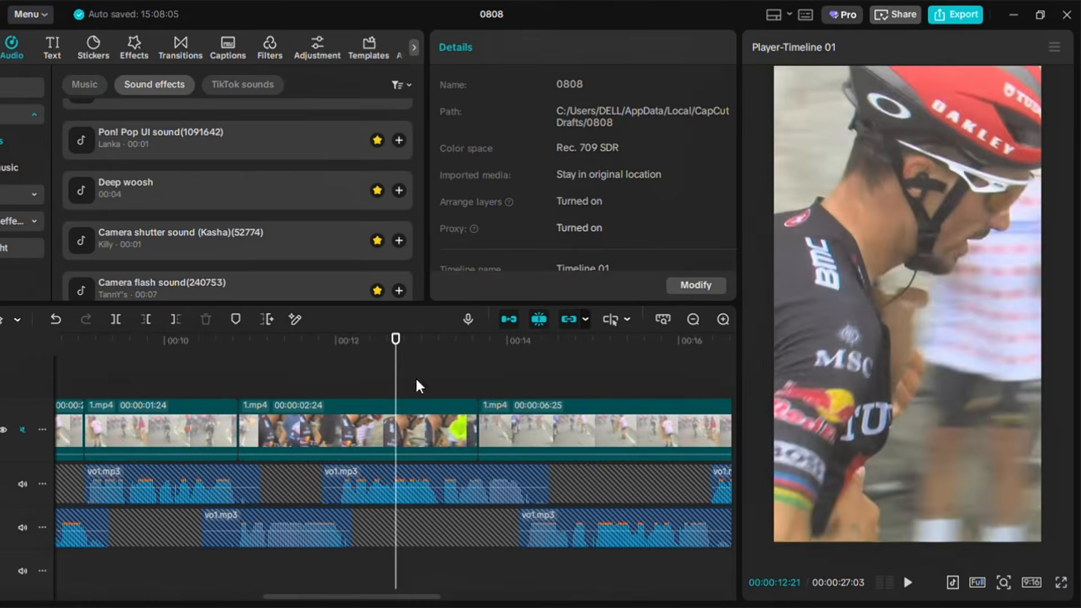
pyautogui.click(909, 583)
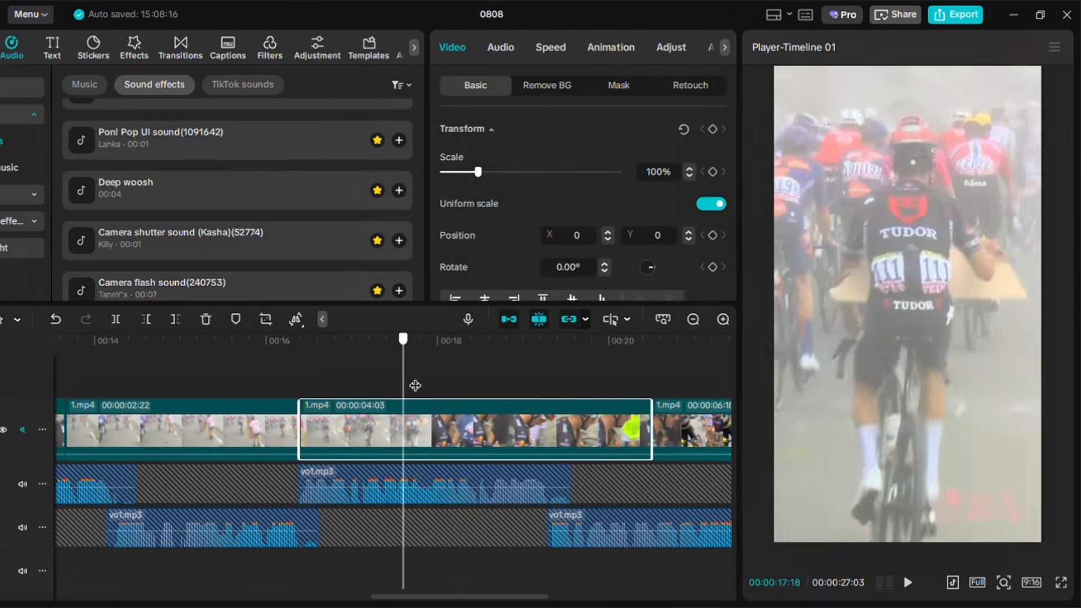
pyautogui.click(146, 319)
pyautogui.click(909, 582)
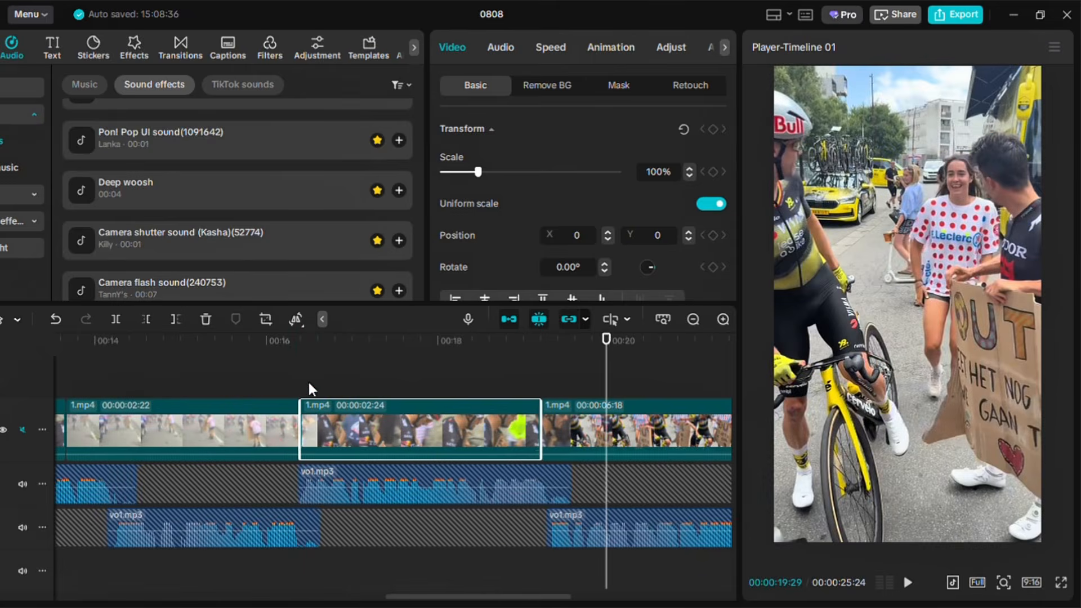
# Trim the final segment's end at about 23.2 seconds
pyautogui.click(326, 388)
pyautogui.click(908, 583)
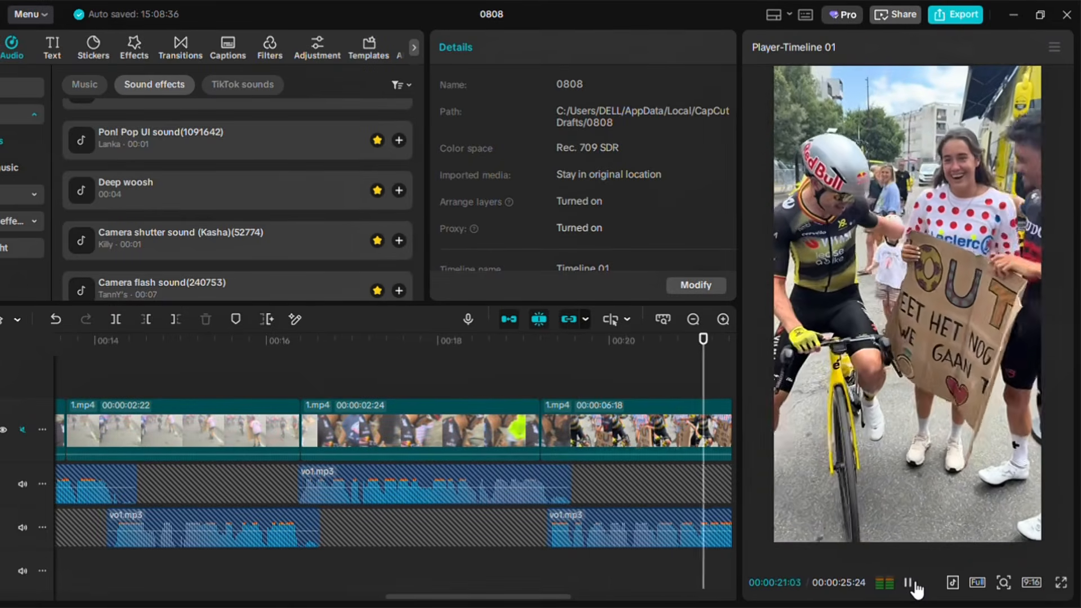
pyautogui.click(913, 585)
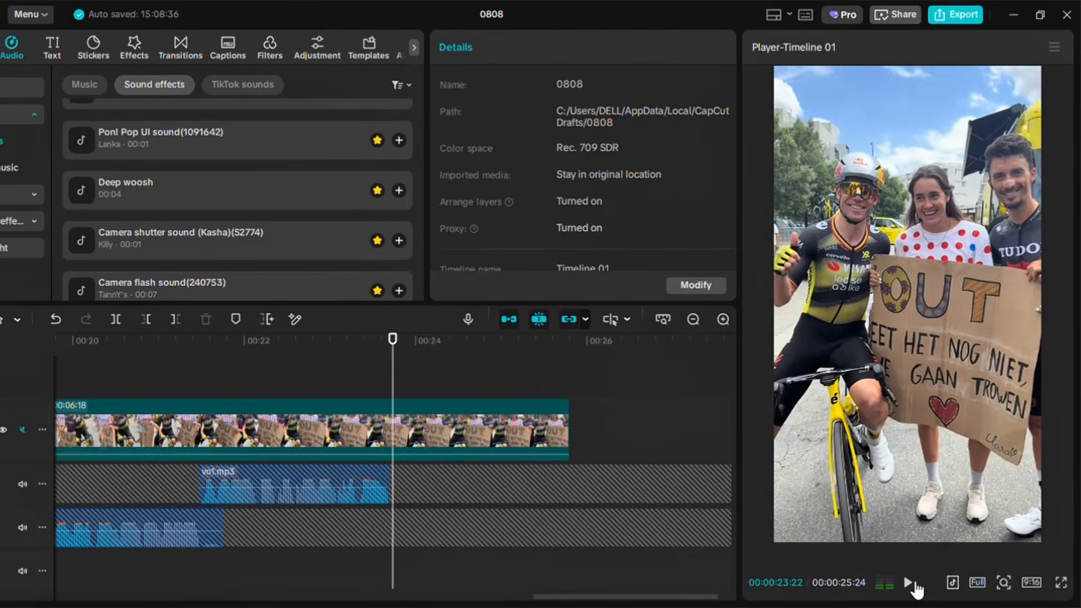
pyautogui.click(434, 459)
pyautogui.click(175, 319)
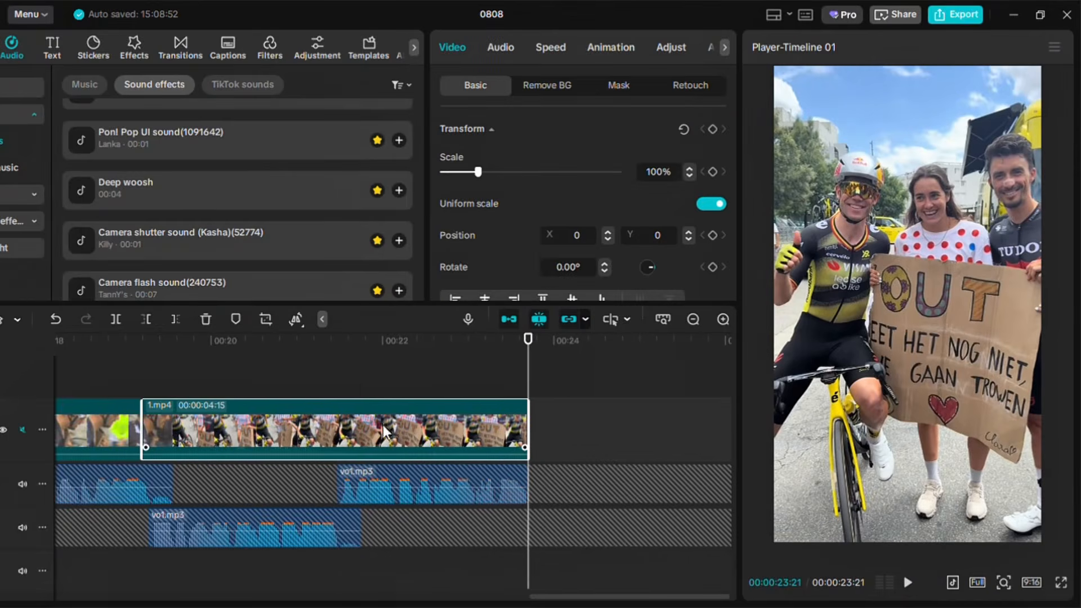
# Split the final segment at about 21.3 seconds
pyautogui.click(141, 381)
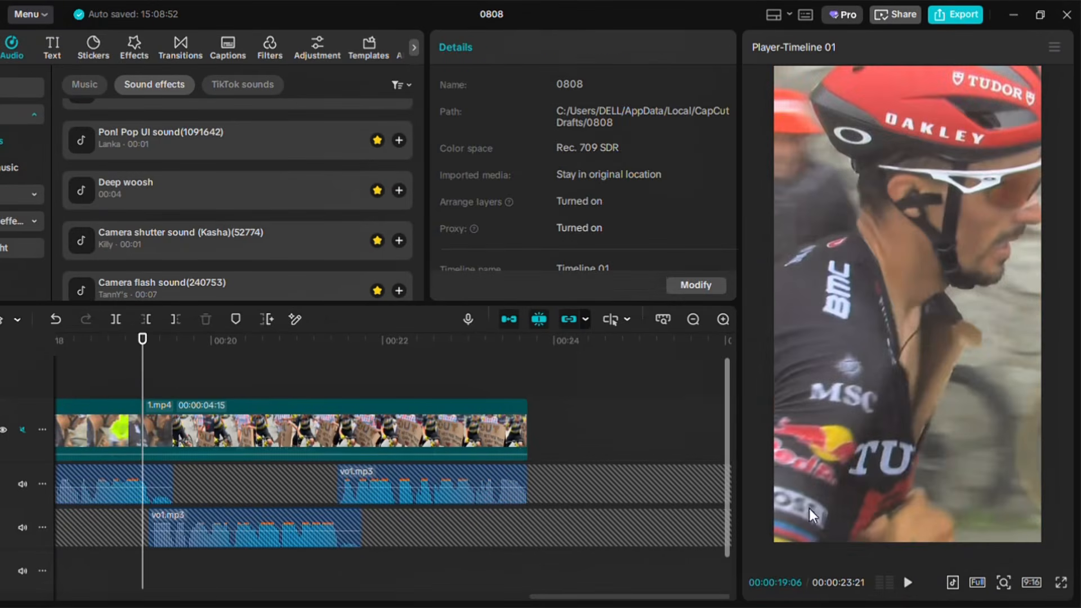
pyautogui.click(910, 588)
pyautogui.click(910, 589)
pyautogui.click(910, 590)
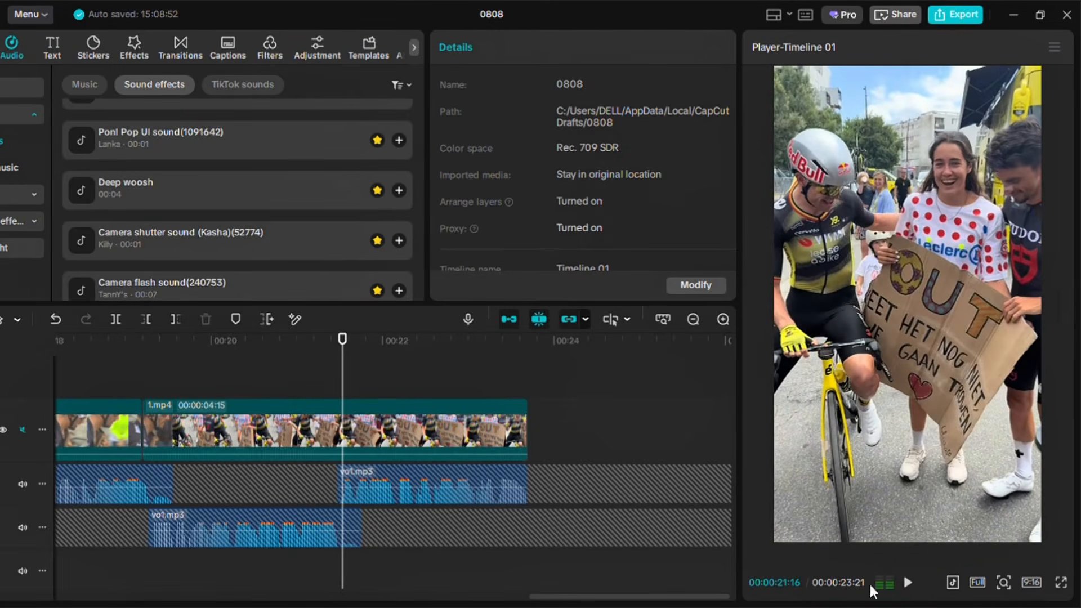
pyautogui.click(339, 401)
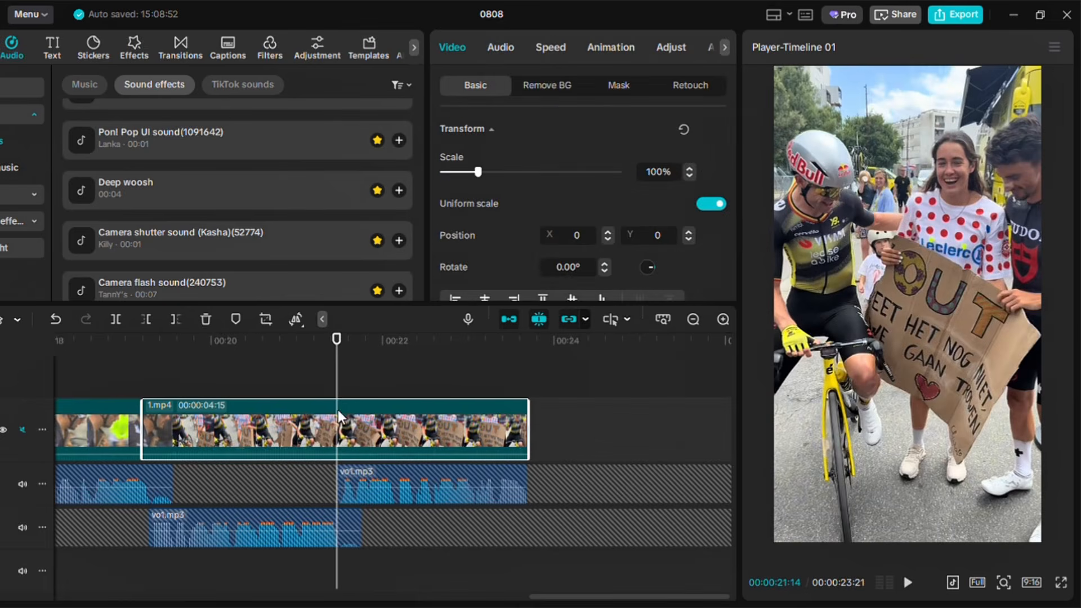
pyautogui.click(115, 319)
# Trim a few frames from the start of the last segment at the playhead
pyautogui.click(148, 375)
pyautogui.click(176, 411)
pyautogui.press('Left')
pyautogui.press('Left')
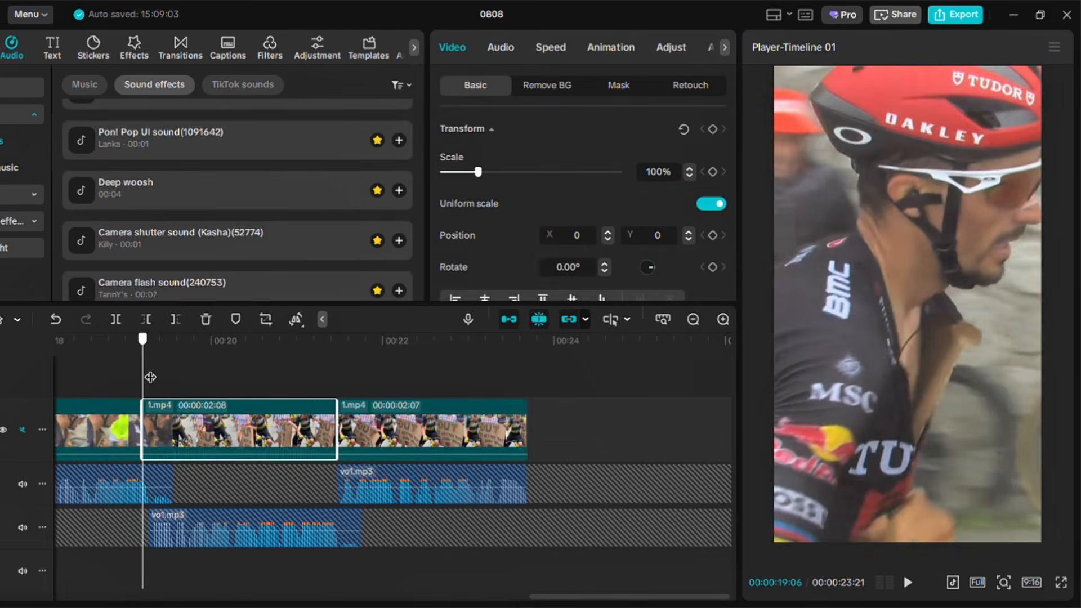
pyautogui.press('Right')
pyautogui.press('Right')
pyautogui.click(165, 378)
pyautogui.press('Left')
pyautogui.press('Right')
pyautogui.press('q')
pyautogui.moveTo(145, 427); pyautogui.dragTo(154, 426)
pyautogui.hotkey('ctrl', 'z')
# Play back the edit from the beginning
pyautogui.click(170, 424)
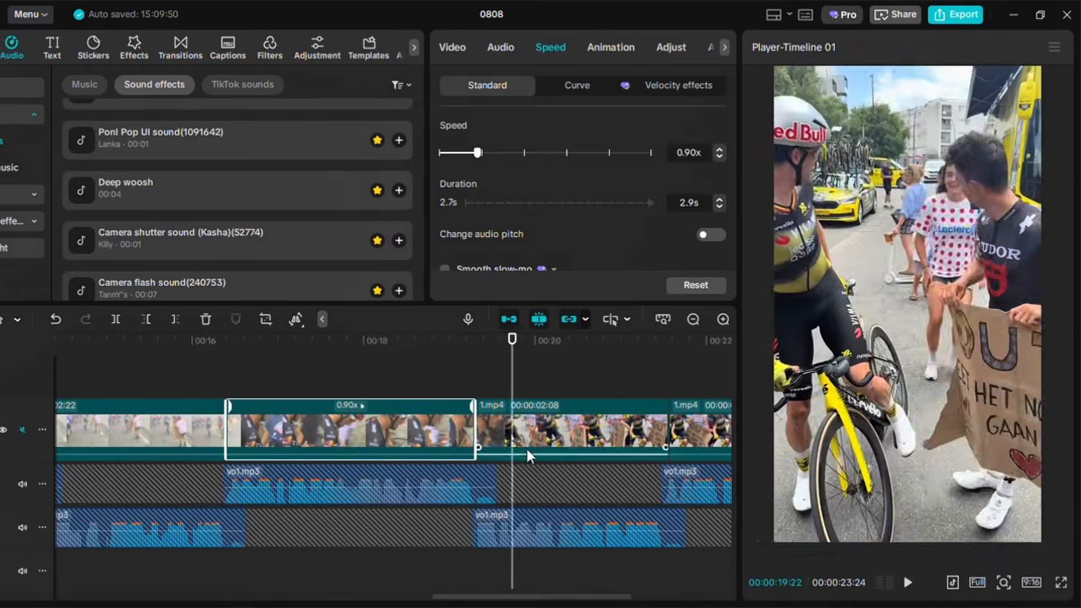
pyautogui.click(498, 370)
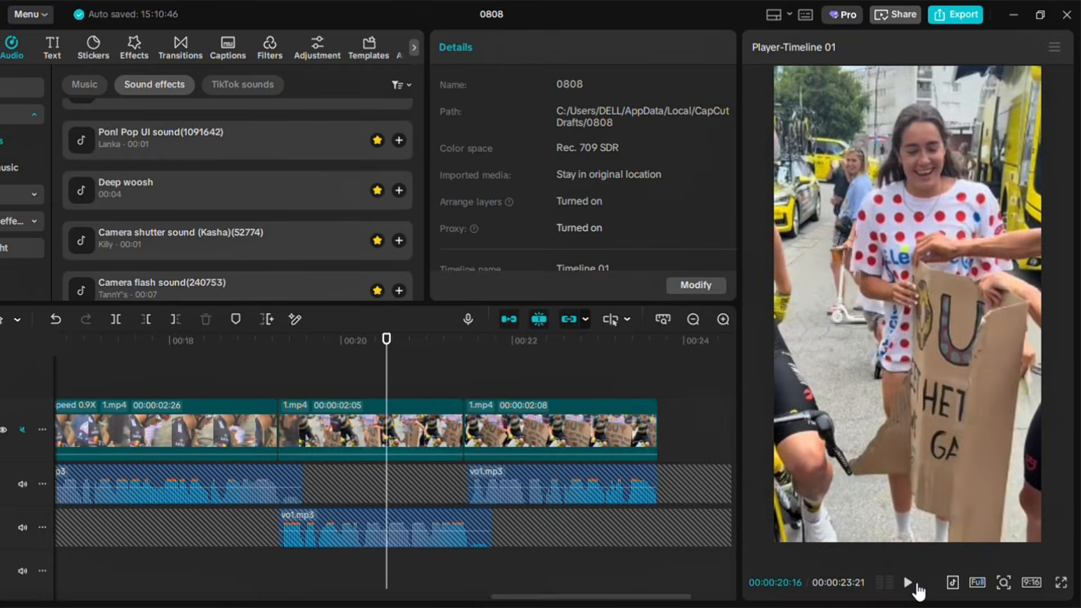
pyautogui.click(909, 583)
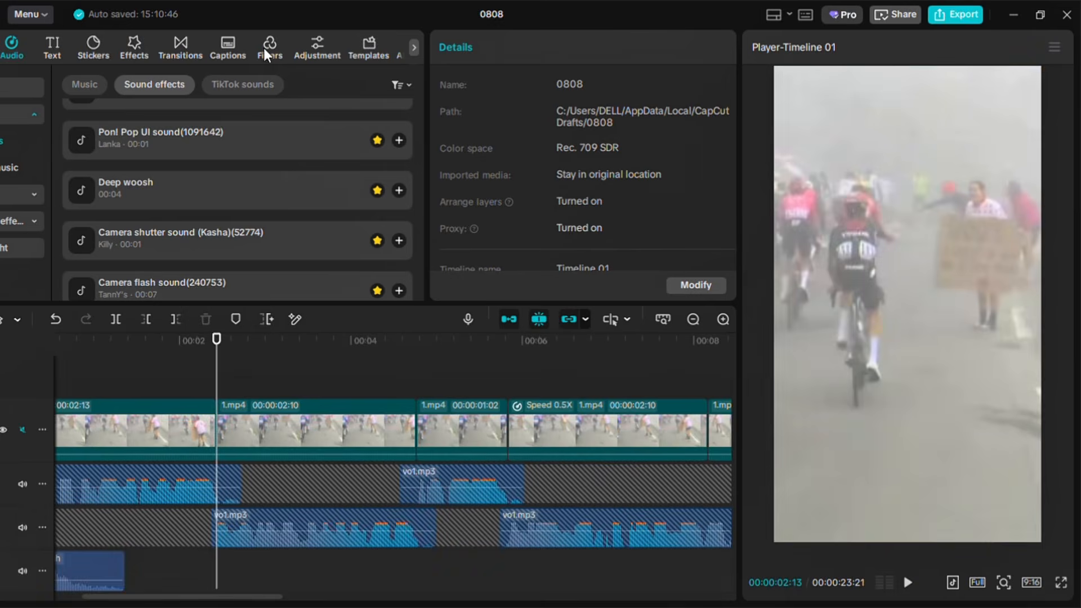
# Add a Blissful Flare transition at the first cut, about 2 seconds in, and preview it
pyautogui.click(178, 45)
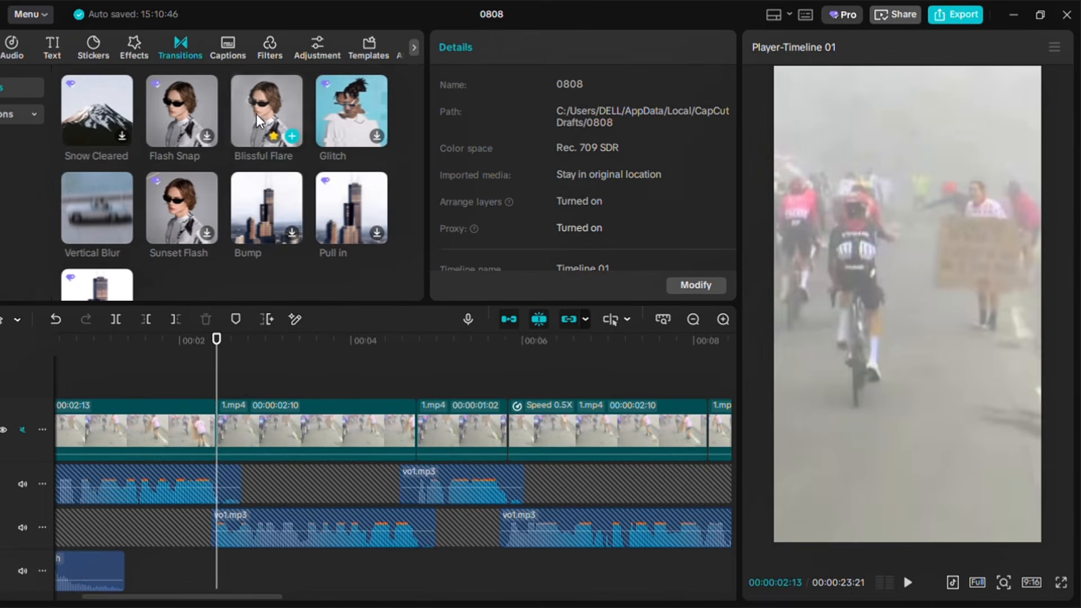
pyautogui.moveTo(252, 109); pyautogui.dragTo(253, 428)
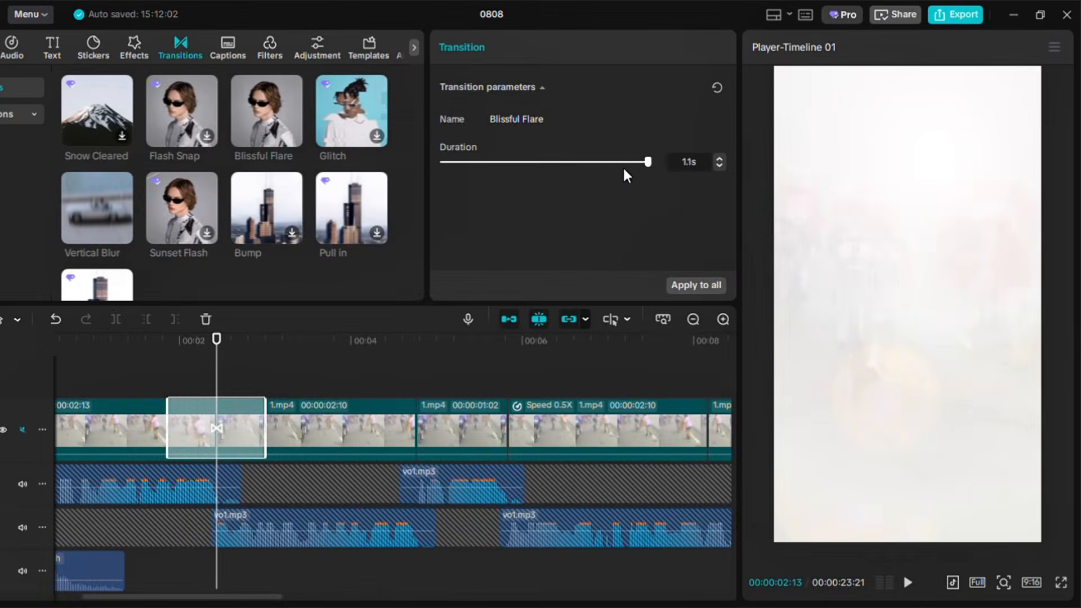
pyautogui.click(186, 374)
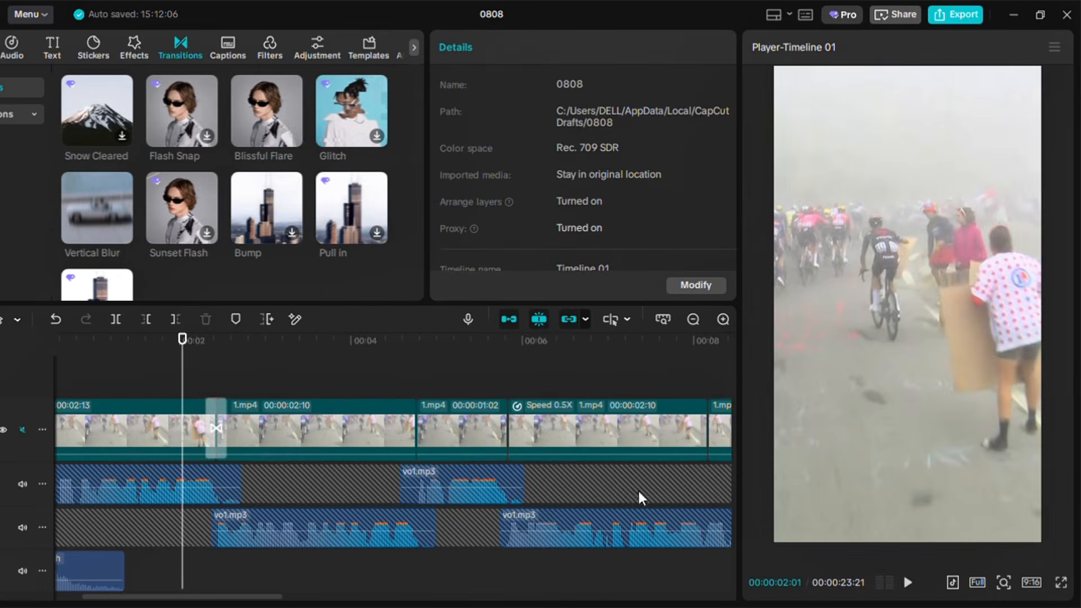
pyautogui.click(907, 584)
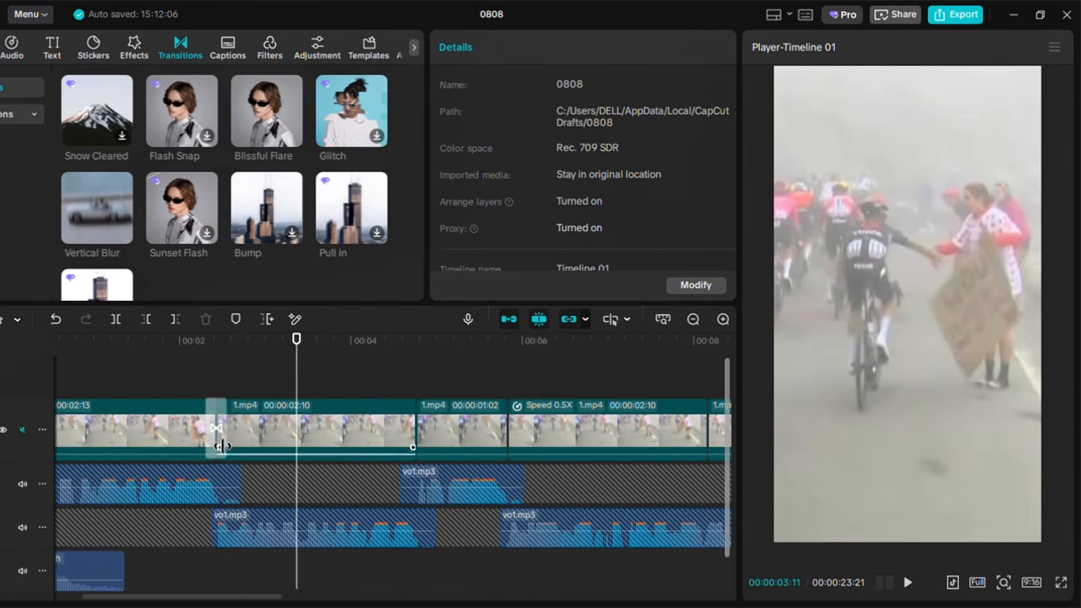
pyautogui.click(177, 379)
pyautogui.click(907, 583)
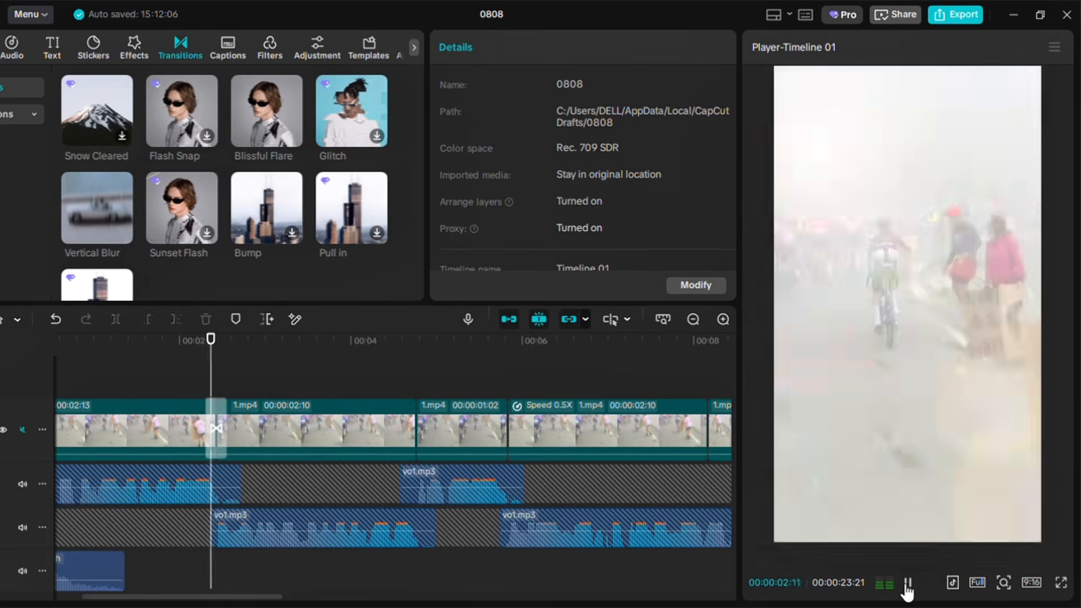
pyautogui.click(218, 388)
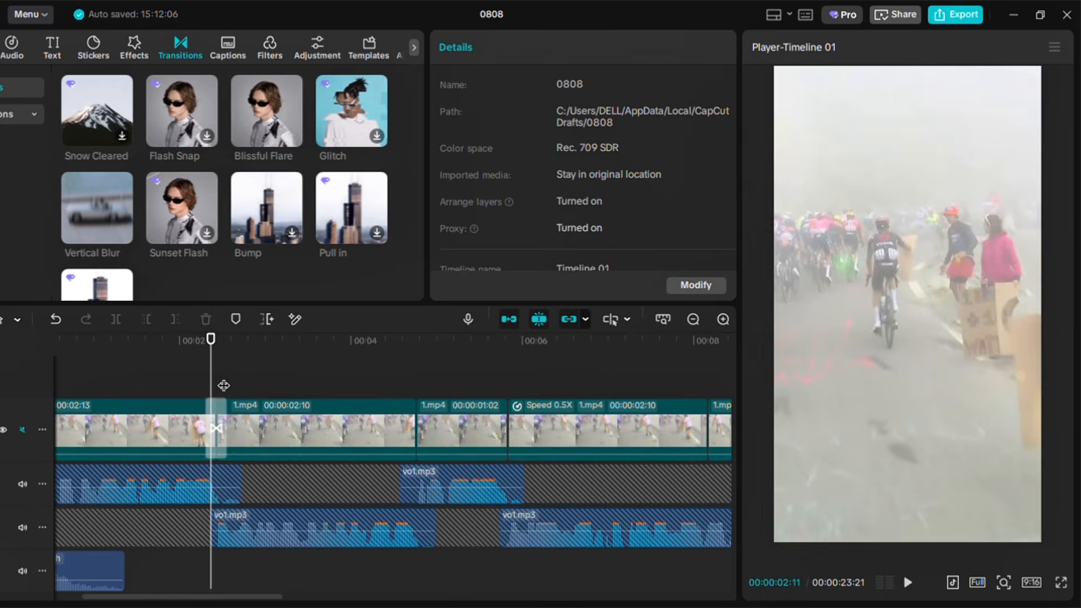
# Add a Blissful Flare transition at the cut about 5.5 seconds in and preview it
pyautogui.click(907, 582)
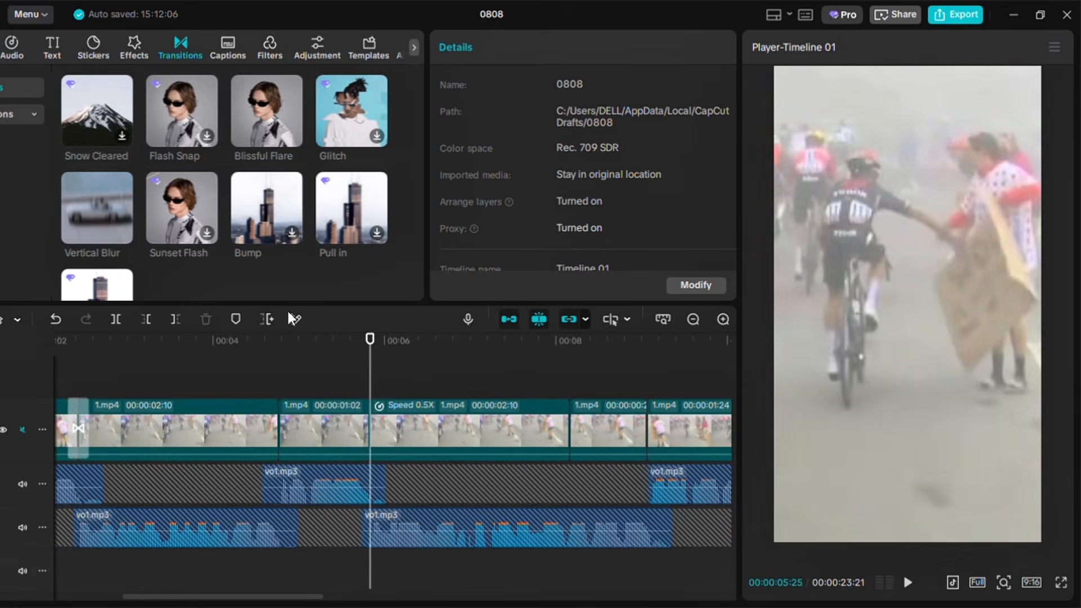
pyautogui.click(292, 136)
pyautogui.moveTo(533, 162); pyautogui.dragTo(516, 161)
pyautogui.click(328, 379)
pyautogui.click(908, 583)
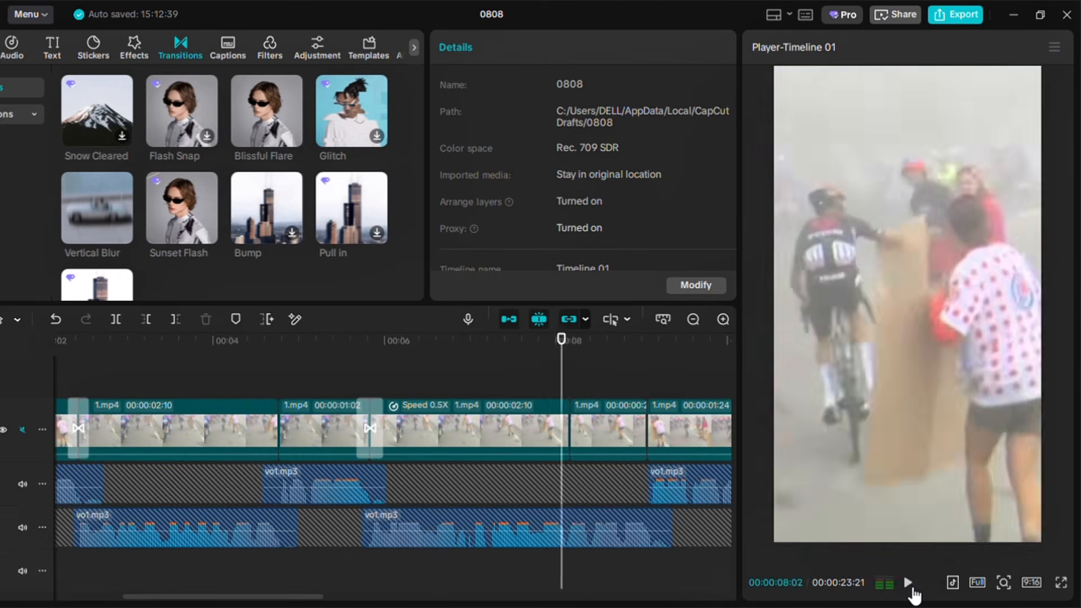
# Play back the section between about 5 and 10 seconds to review the transitions and cuts
pyautogui.moveTo(310, 597); pyautogui.dragTo(362, 597)
pyautogui.click(348, 386)
pyautogui.click(908, 584)
pyautogui.click(911, 586)
pyautogui.click(393, 386)
pyautogui.click(454, 439)
pyautogui.click(911, 585)
pyautogui.click(911, 584)
pyautogui.click(262, 378)
pyautogui.click(909, 584)
pyautogui.click(910, 586)
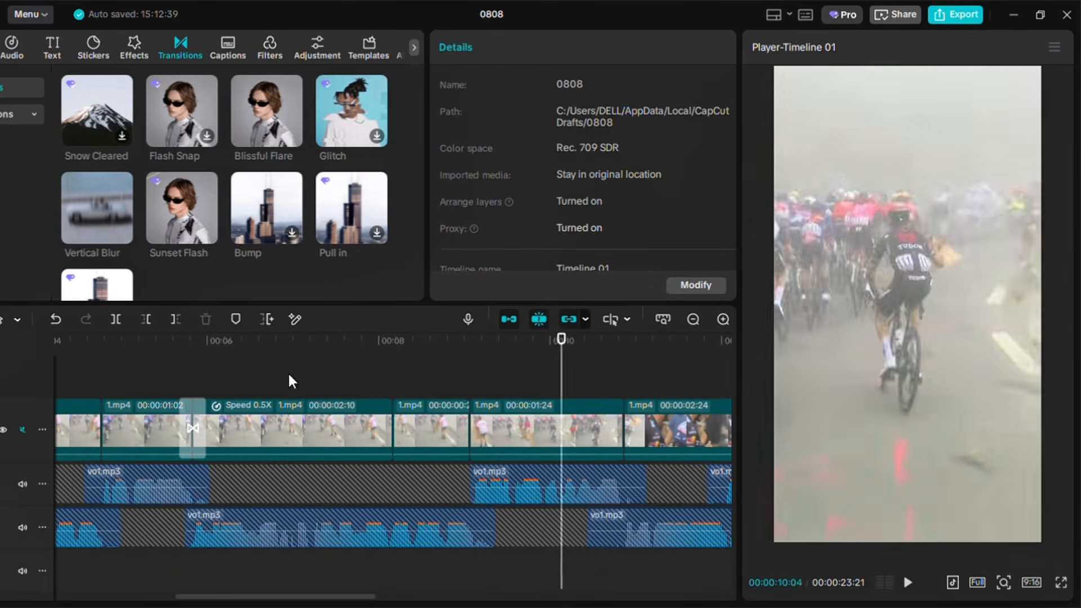
pyautogui.click(288, 378)
pyautogui.click(910, 586)
pyautogui.click(910, 586)
pyautogui.click(450, 431)
pyautogui.click(683, 130)
pyautogui.click(324, 380)
pyautogui.click(909, 585)
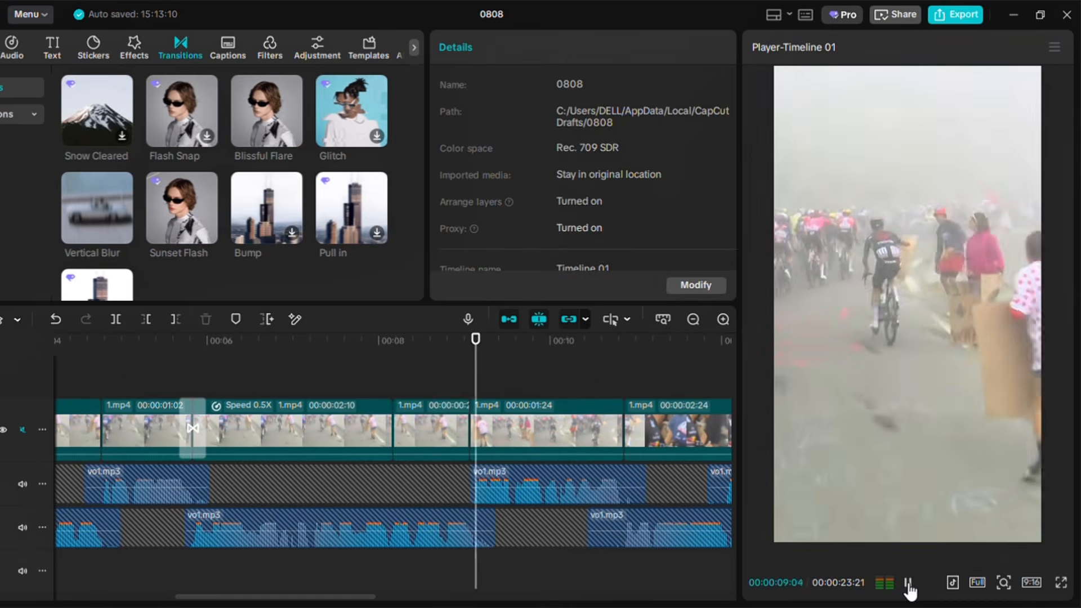
pyautogui.click(909, 586)
pyautogui.click(471, 381)
pyautogui.click(501, 429)
pyautogui.click(393, 387)
pyautogui.click(908, 584)
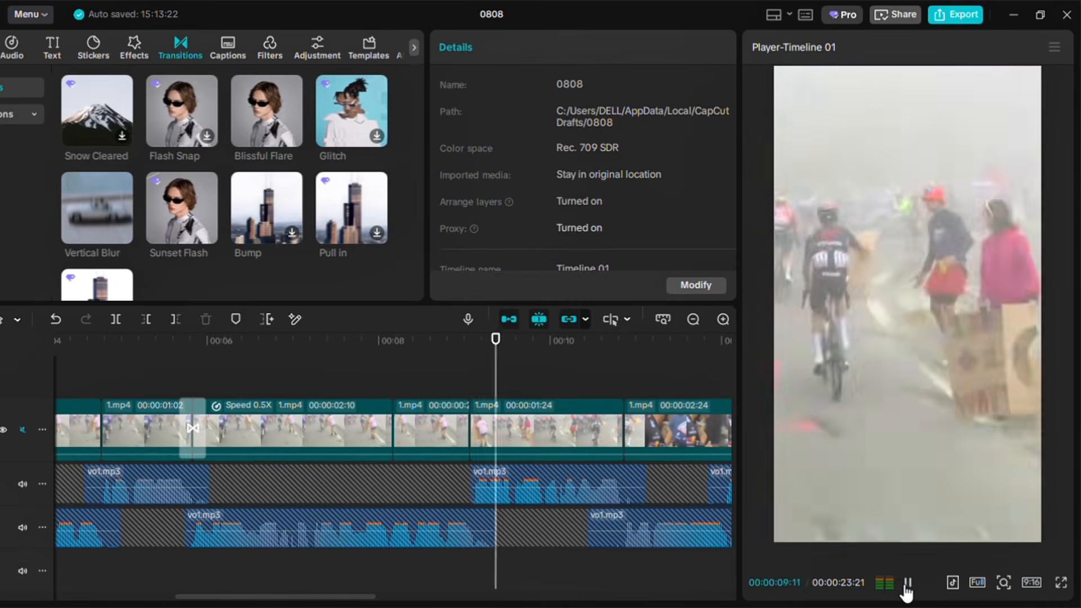
pyautogui.click(907, 586)
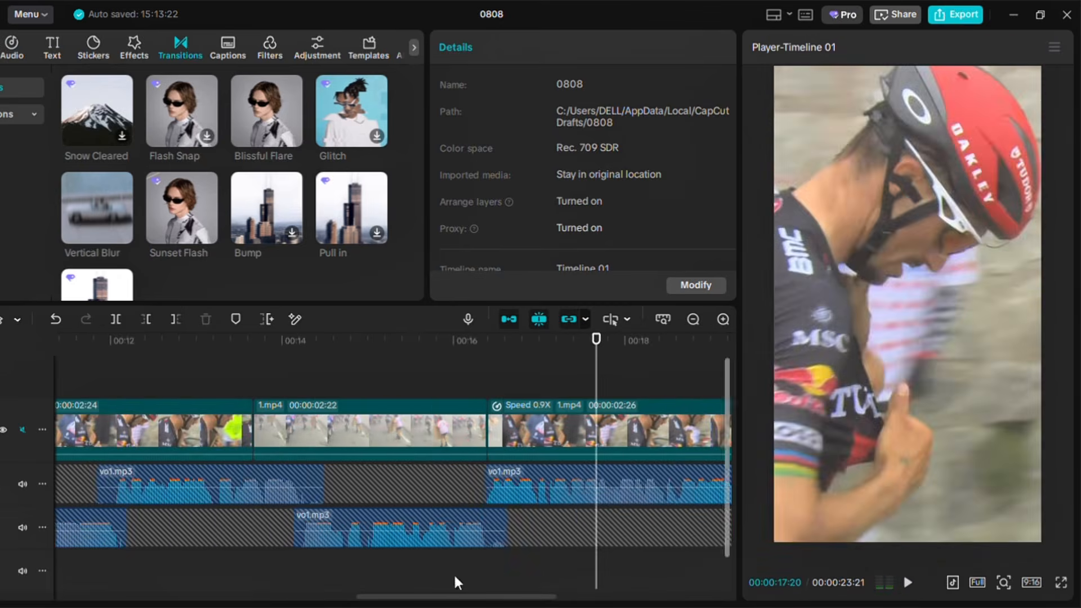
# Add a Blissful Flare transition at the cut about 10.5 seconds in
pyautogui.hscroll(-10, 147, 382)
pyautogui.click(267, 381)
pyautogui.click(913, 585)
pyautogui.click(913, 584)
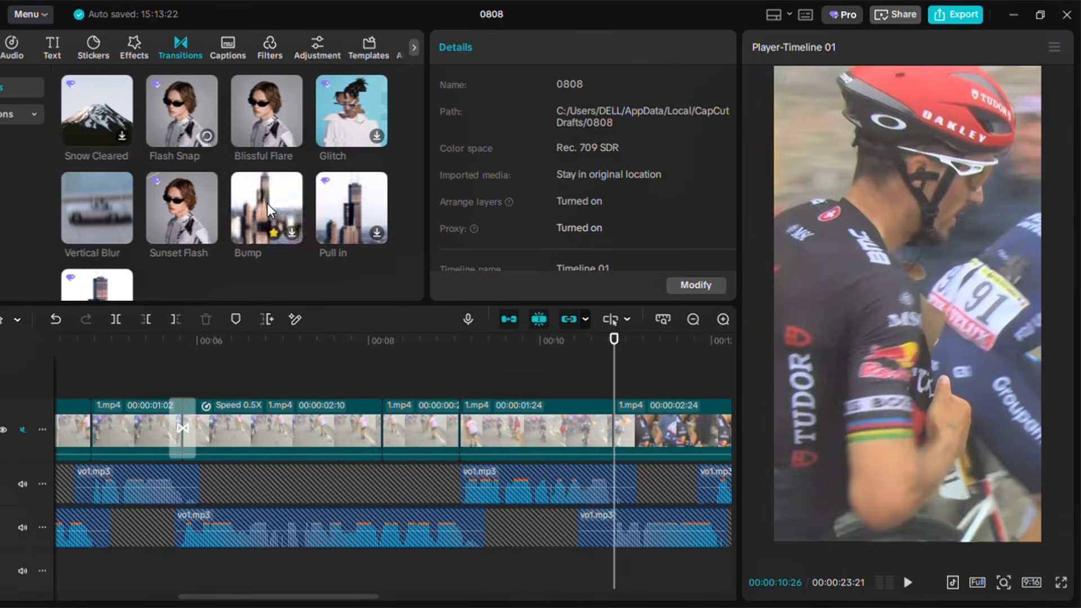
pyautogui.moveTo(535, 383); pyautogui.dragTo(614, 428)
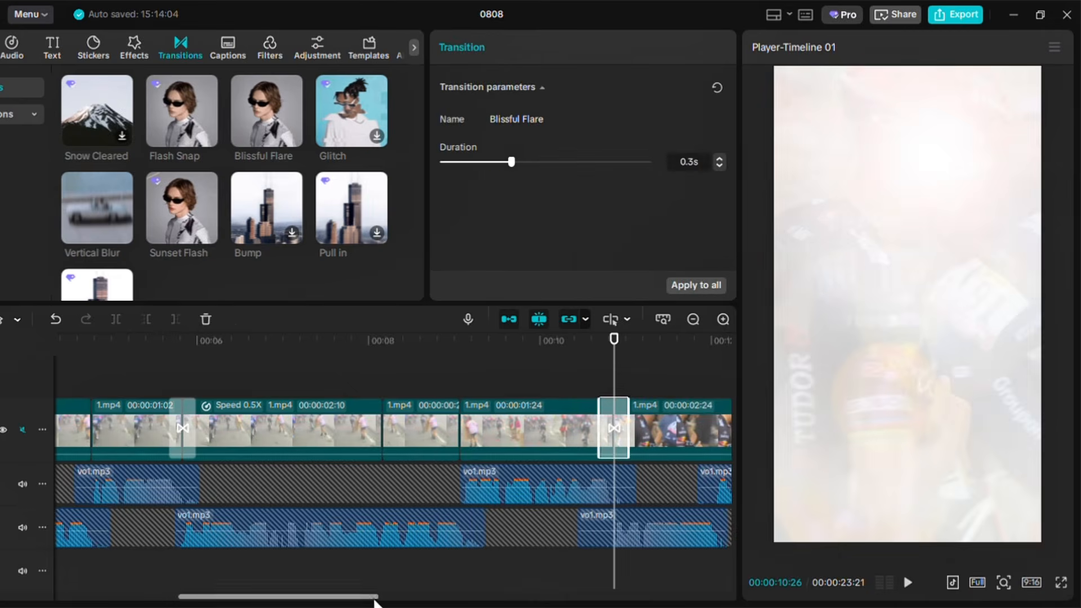
# Add another Blissful Flare transition at a later cut and preview it
pyautogui.hscroll(5, 376, 600)
pyautogui.click(909, 586)
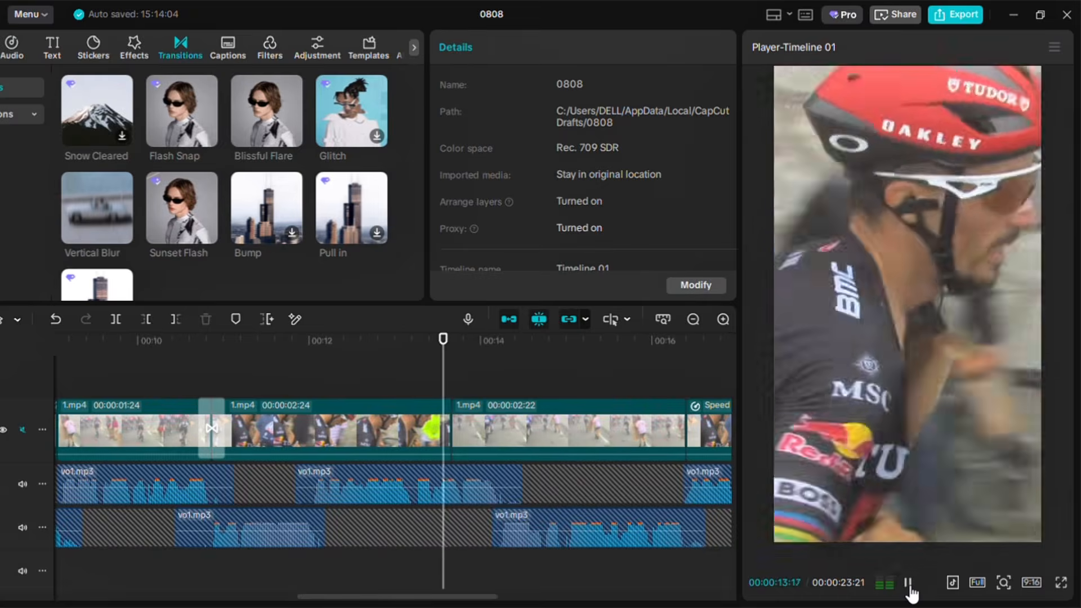
pyautogui.click(910, 586)
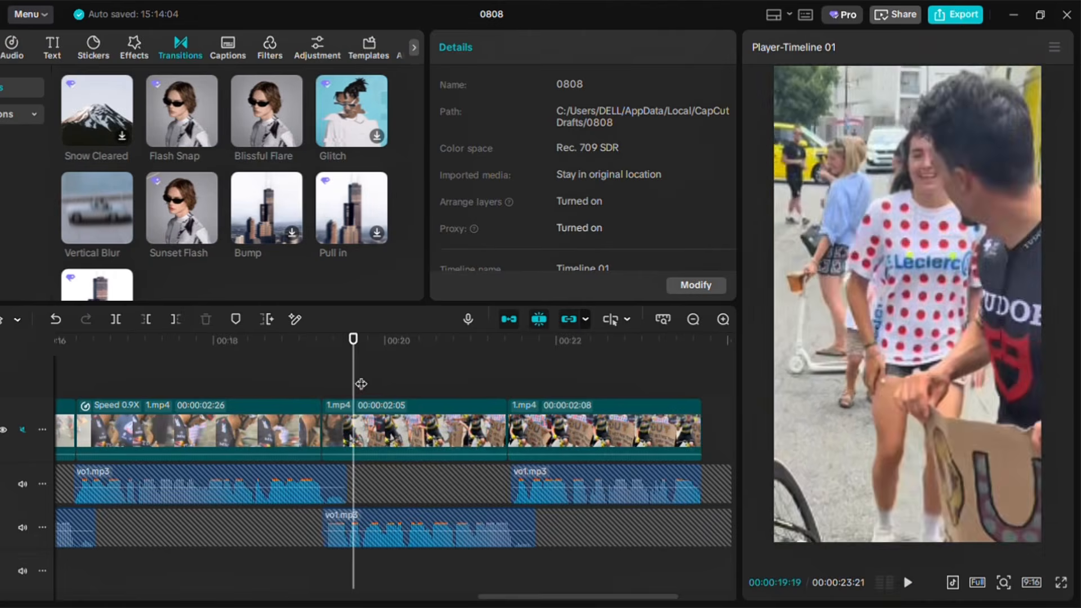
pyautogui.moveTo(361, 384); pyautogui.dragTo(338, 428)
pyautogui.click(909, 583)
# Add the Camera flash sound(240754) effect on an audio track starting at the first transition, about 2 seconds in
pyautogui.moveTo(619, 597); pyautogui.dragTo(196, 597)
pyautogui.click(300, 372)
pyautogui.click(11, 48)
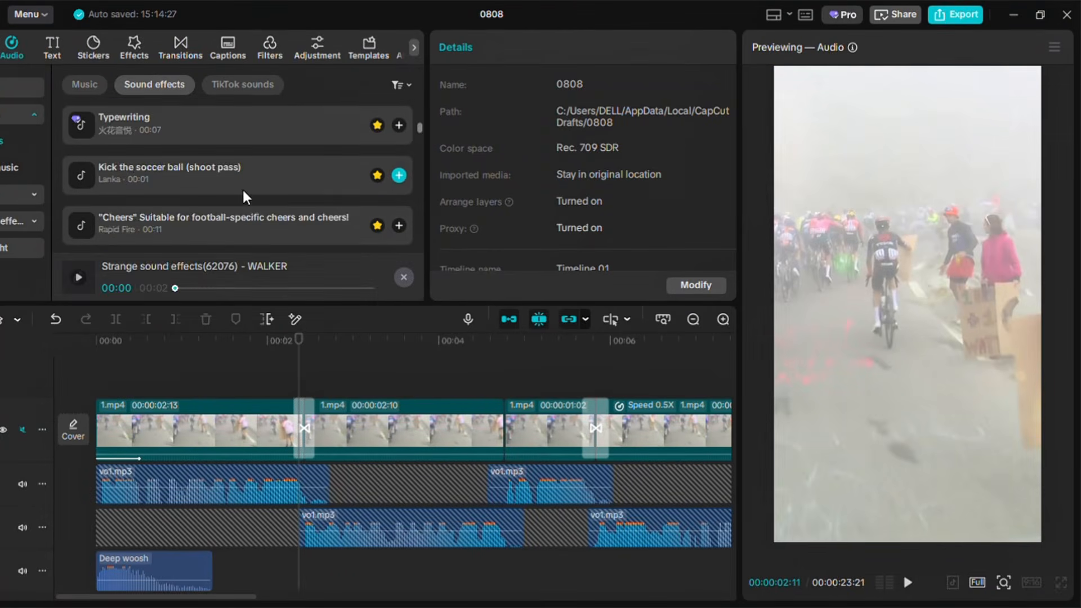
pyautogui.scroll(1, 243, 191)
pyautogui.click(235, 158)
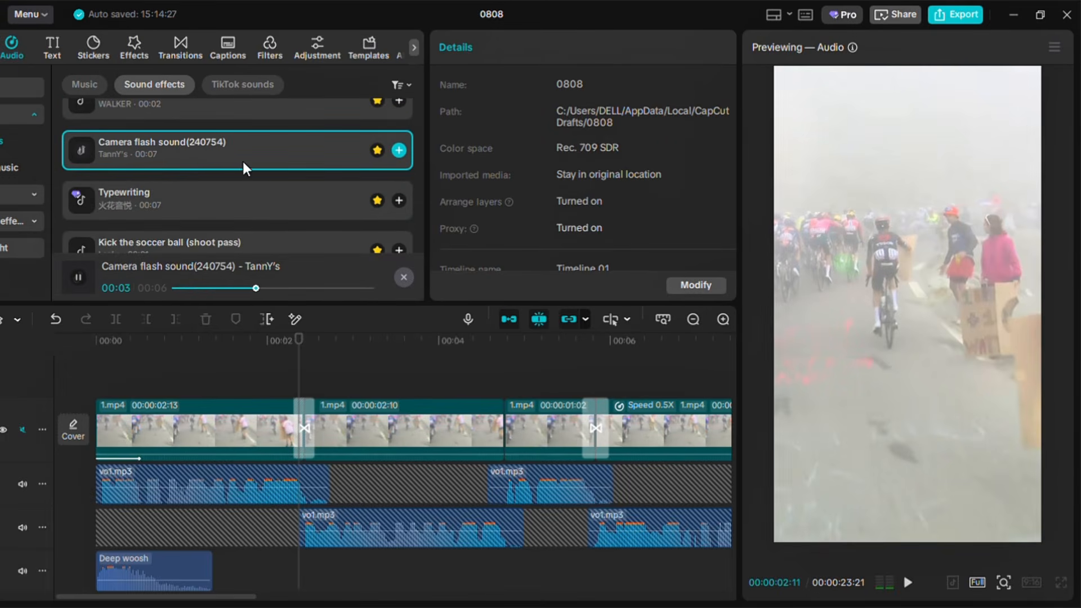
pyautogui.click(397, 150)
pyautogui.moveTo(342, 563); pyautogui.dragTo(319, 569)
# Trim the end of the camera flash sound at the playhead, about 4 seconds in
pyautogui.press('space')
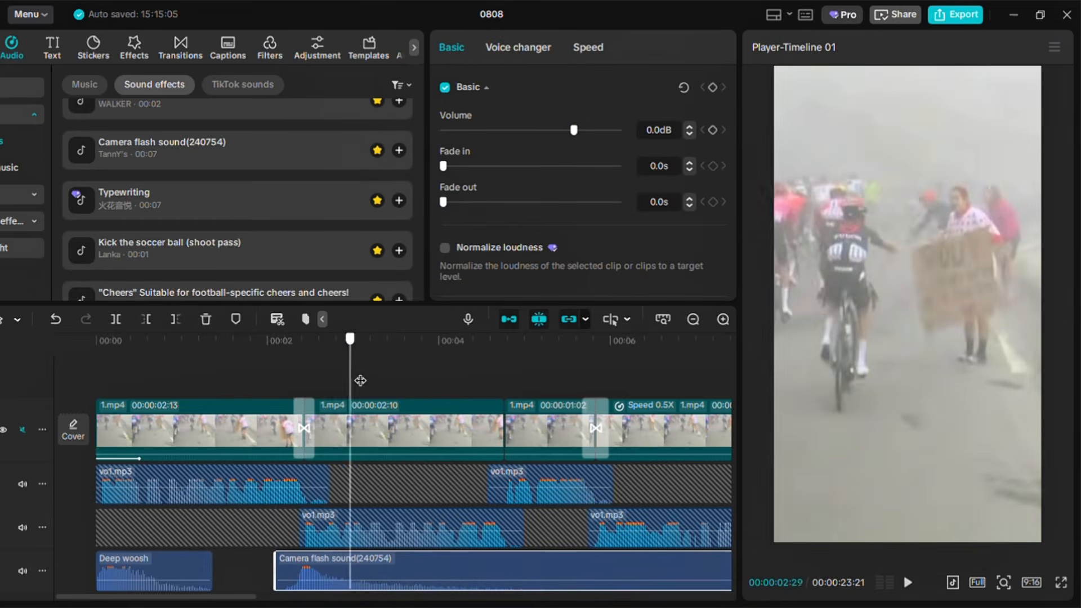
pyautogui.press('w')
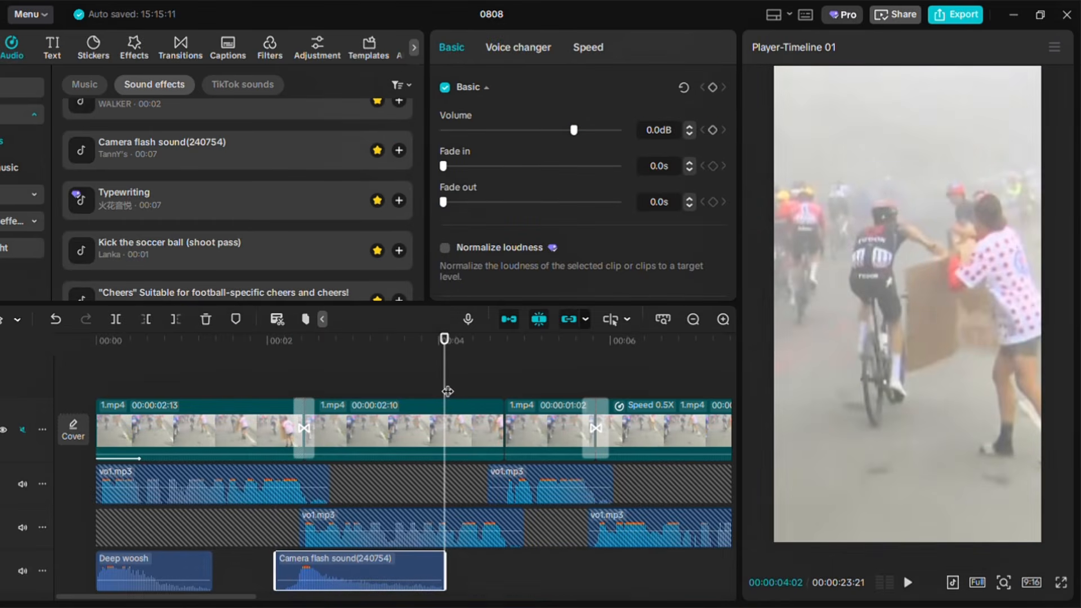
pyautogui.press('Up')
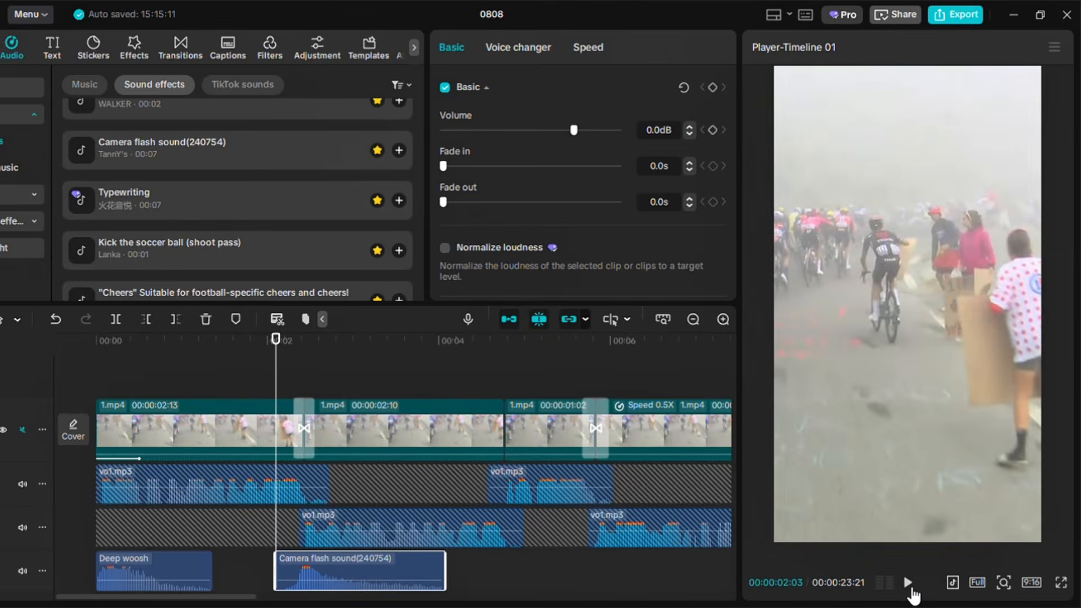
# Play back the first transition with its flash sound
pyautogui.click(910, 588)
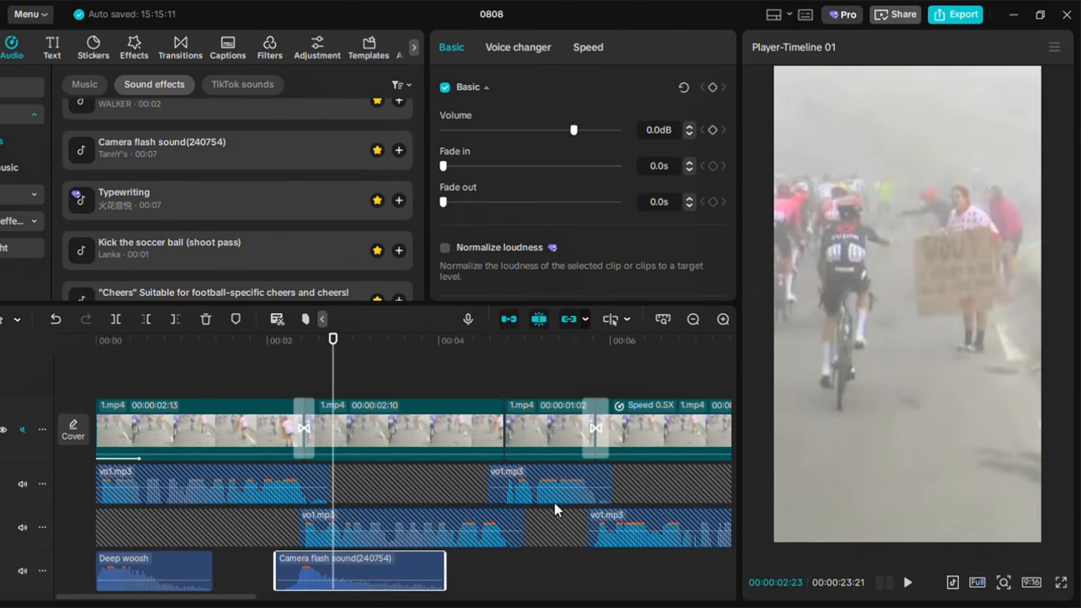
pyautogui.moveTo(338, 377); pyautogui.dragTo(304, 388)
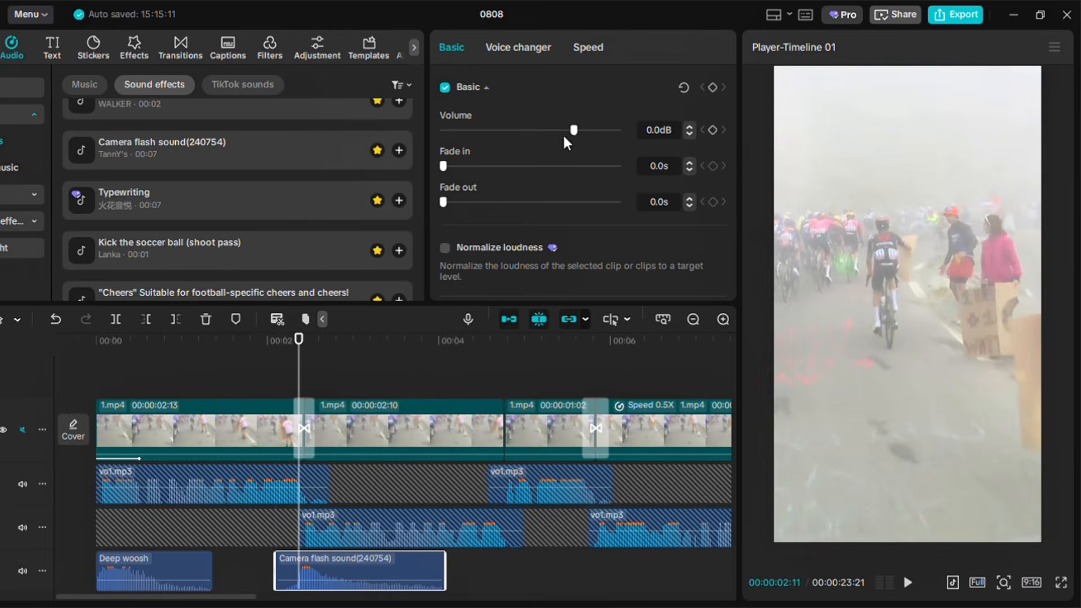
pyautogui.click(277, 372)
pyautogui.click(910, 588)
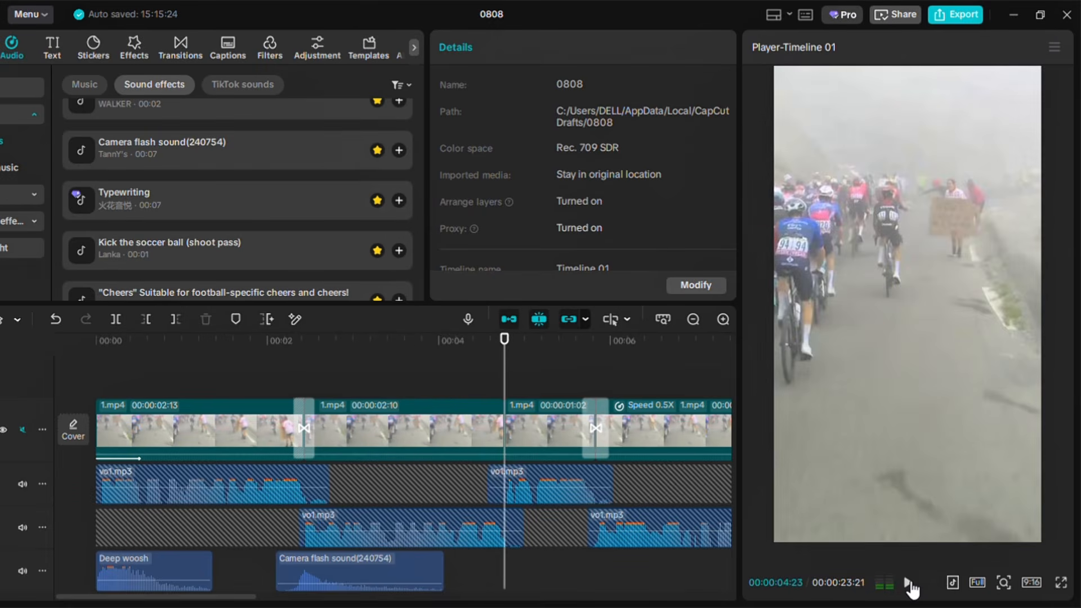
pyautogui.click(909, 583)
# Search the sound effects for camera flash and preview several results
pyautogui.click(130, 86)
pyautogui.write('ca')
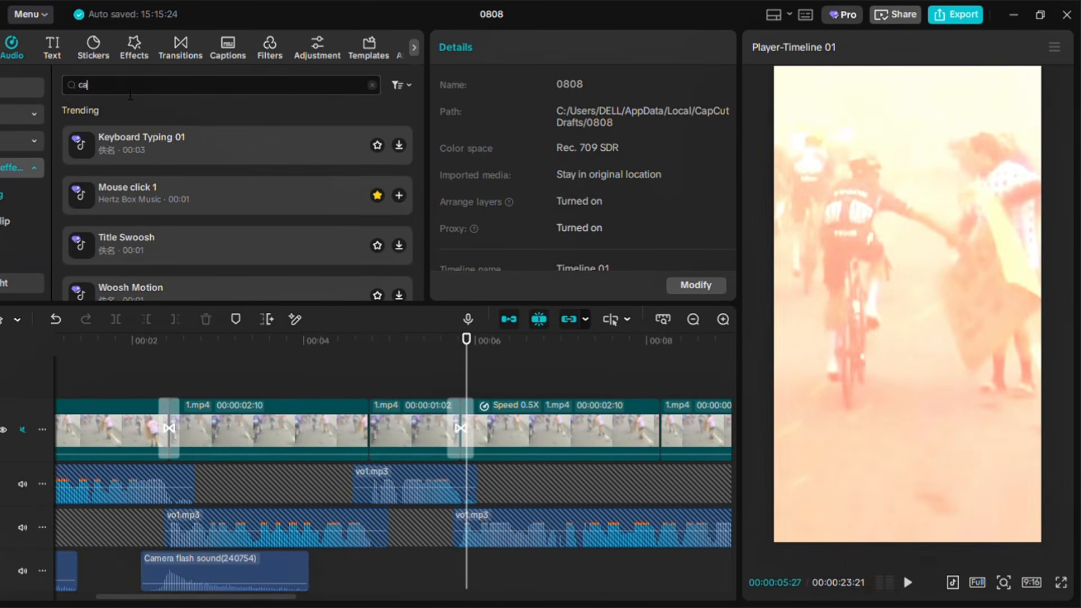
pyautogui.press('Return')
pyautogui.click(266, 129)
pyautogui.click(268, 176)
pyautogui.click(268, 229)
pyautogui.click(255, 174)
pyautogui.click(259, 224)
pyautogui.scroll(-2, 338, 169)
pyautogui.click(249, 181)
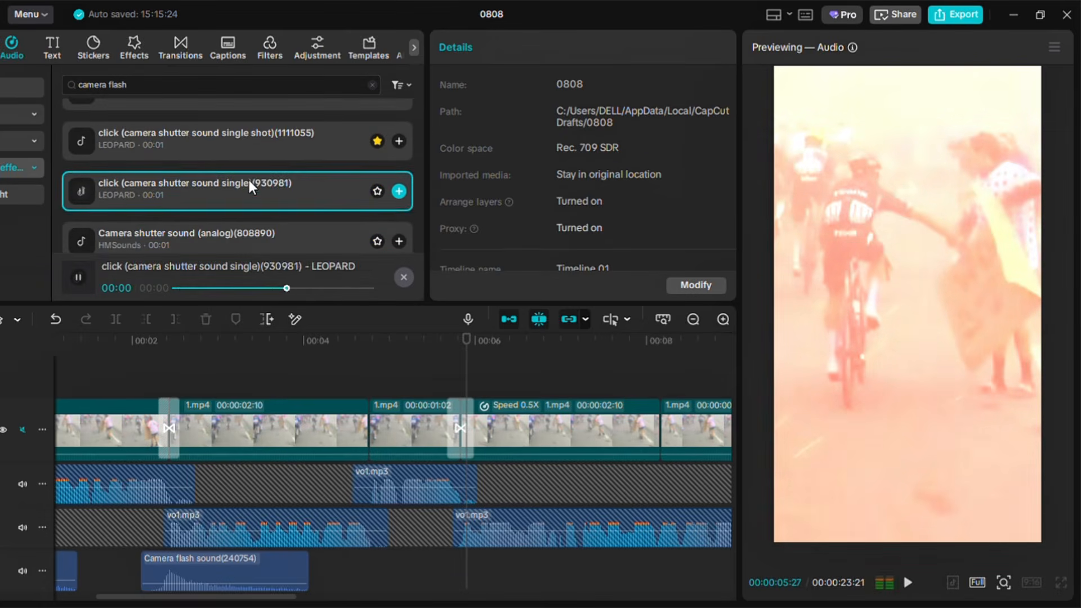
# Add the click (camera shutter sound single shot) effect under the transition about 5.7 seconds in and preview it
pyautogui.click(253, 141)
pyautogui.click(399, 142)
pyautogui.scroll(3, 578, 418)
pyautogui.moveTo(487, 570); pyautogui.dragTo(459, 569)
pyautogui.click(455, 369)
pyautogui.click(393, 369)
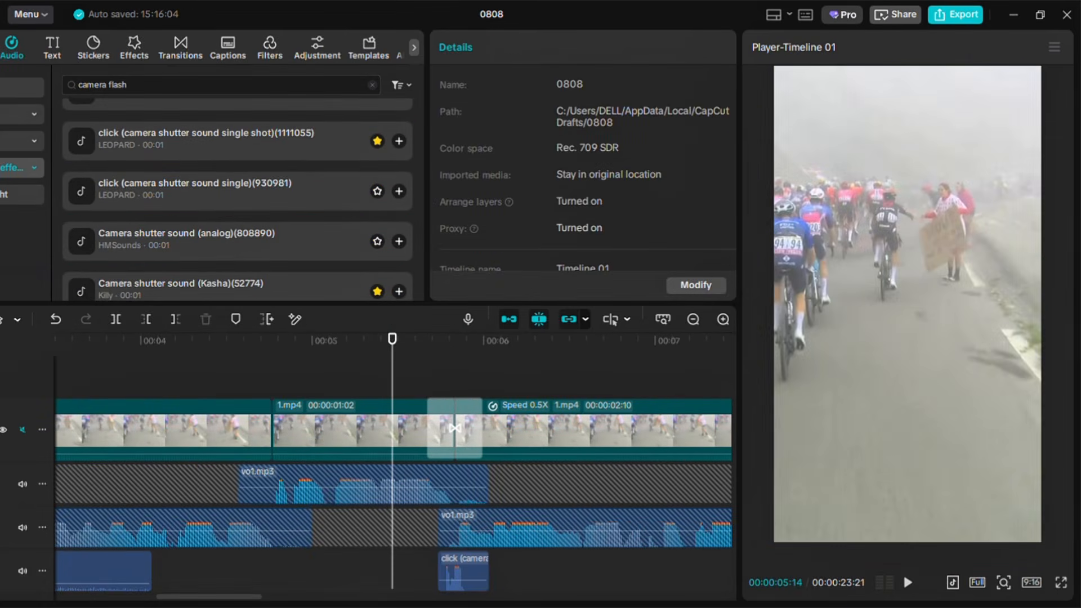
pyautogui.click(910, 583)
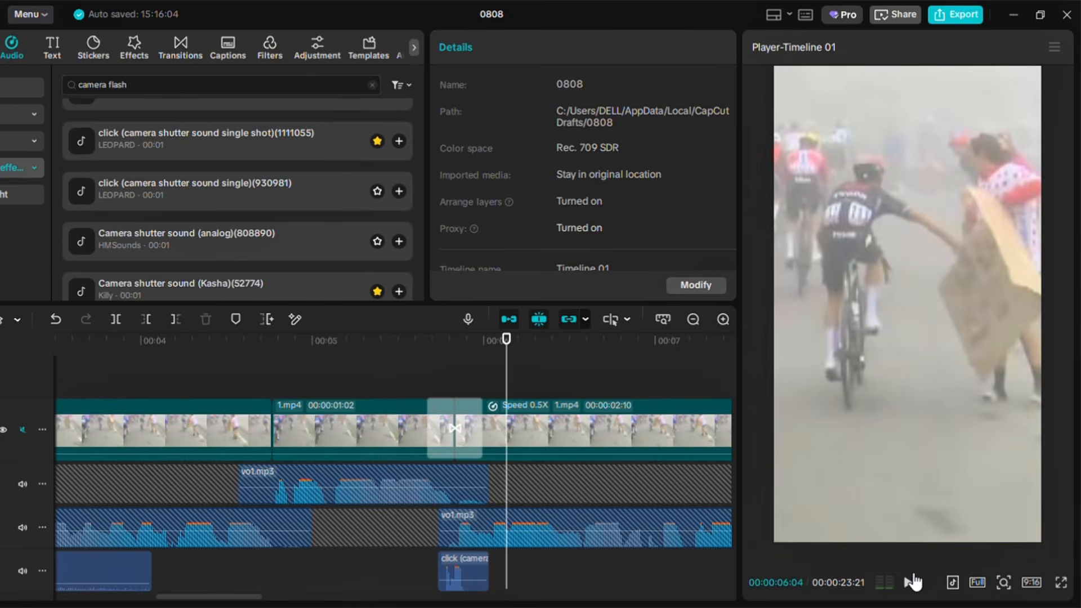
# Copy the camera flash sound clip and paste it at the transition about 10.7 seconds in
pyautogui.click(138, 581)
pyautogui.hotkey('ctrl', 'c')
pyautogui.moveTo(220, 598); pyautogui.dragTo(380, 592)
pyautogui.click(284, 359)
pyautogui.hotkey('ctrl', 'v')
pyautogui.moveTo(342, 537); pyautogui.dragTo(301, 538)
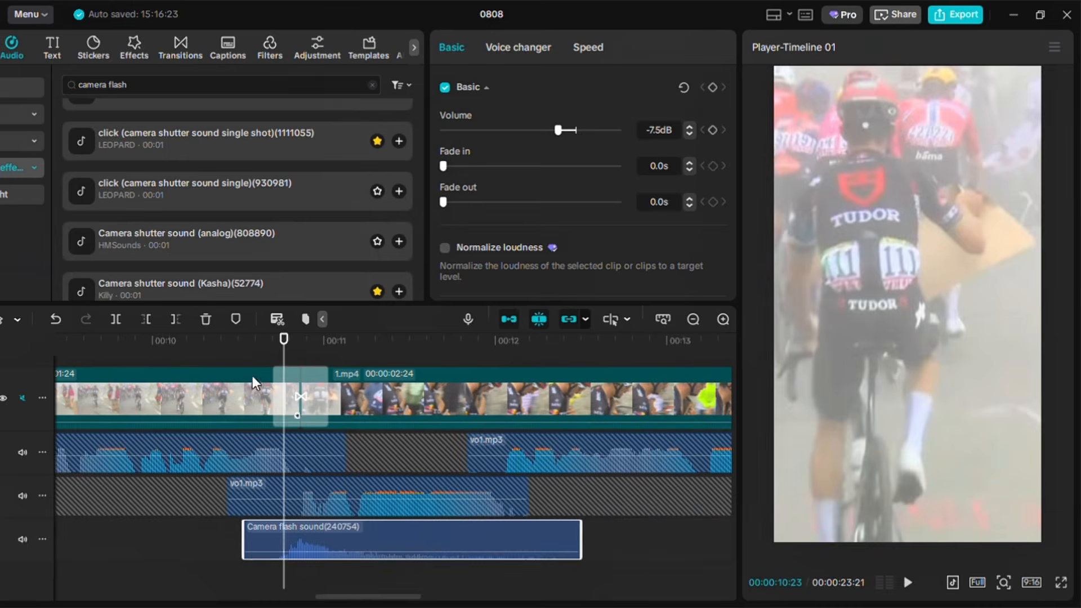
# Play back the pasted flash sound and scroll along the timeline
pyautogui.click(909, 582)
pyautogui.click(909, 583)
pyautogui.moveTo(387, 596); pyautogui.dragTo(416, 598)
pyautogui.click(307, 539)
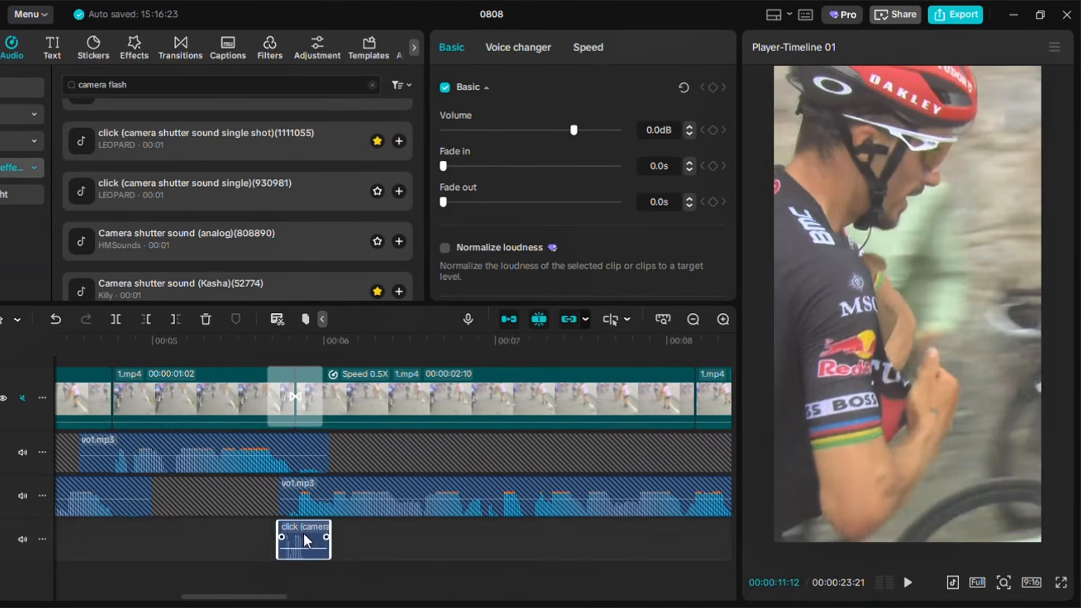
pyautogui.moveTo(245, 597); pyautogui.dragTo(616, 592)
# Add the Camera flash sound(240753) effect at the transition about 19 seconds in, deleting the extra clip
pyautogui.scroll(2, 301, 135)
pyautogui.click(301, 134)
pyautogui.click(265, 177)
pyautogui.click(259, 135)
pyautogui.click(265, 175)
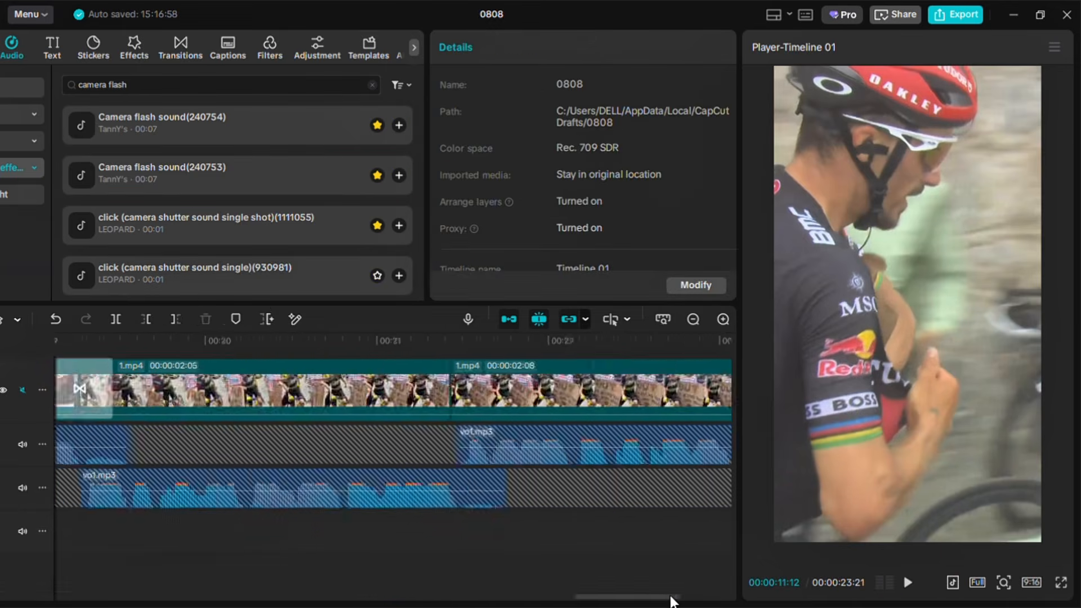
pyautogui.moveTo(669, 599); pyautogui.dragTo(565, 598)
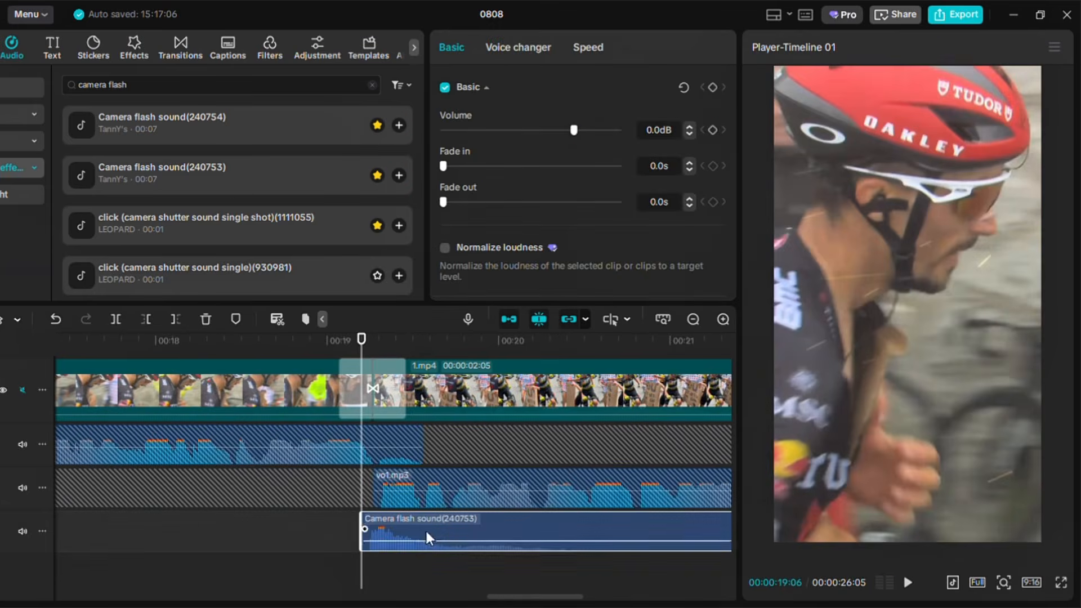
pyautogui.click(399, 125)
pyautogui.press('Delete')
pyautogui.click(403, 520)
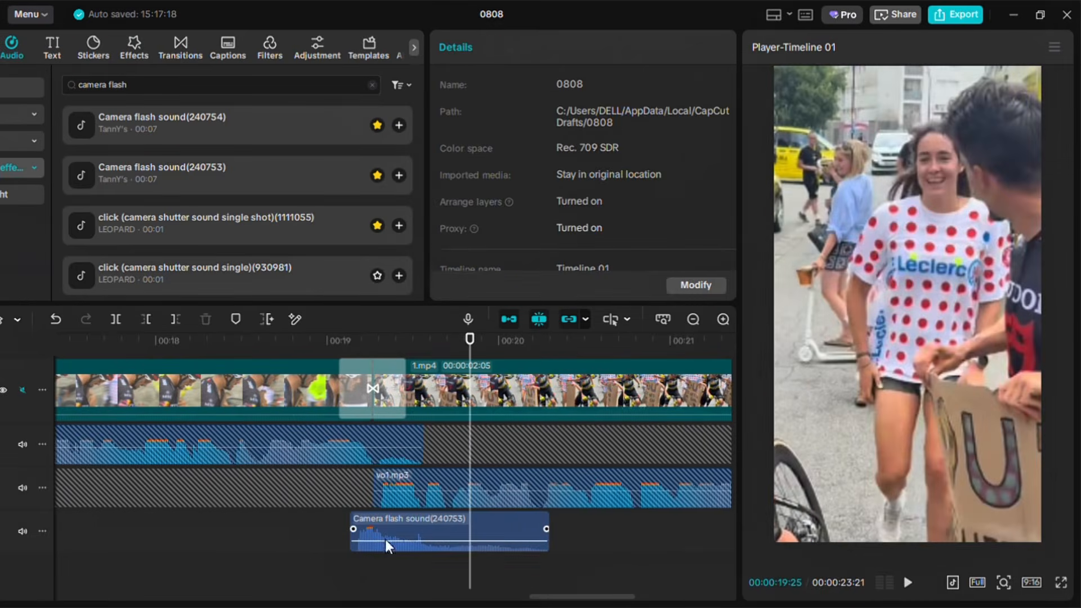
# Lower that flash sound's volume to about -1.3 dB and preview it
pyautogui.moveTo(385, 540); pyautogui.dragTo(392, 552)
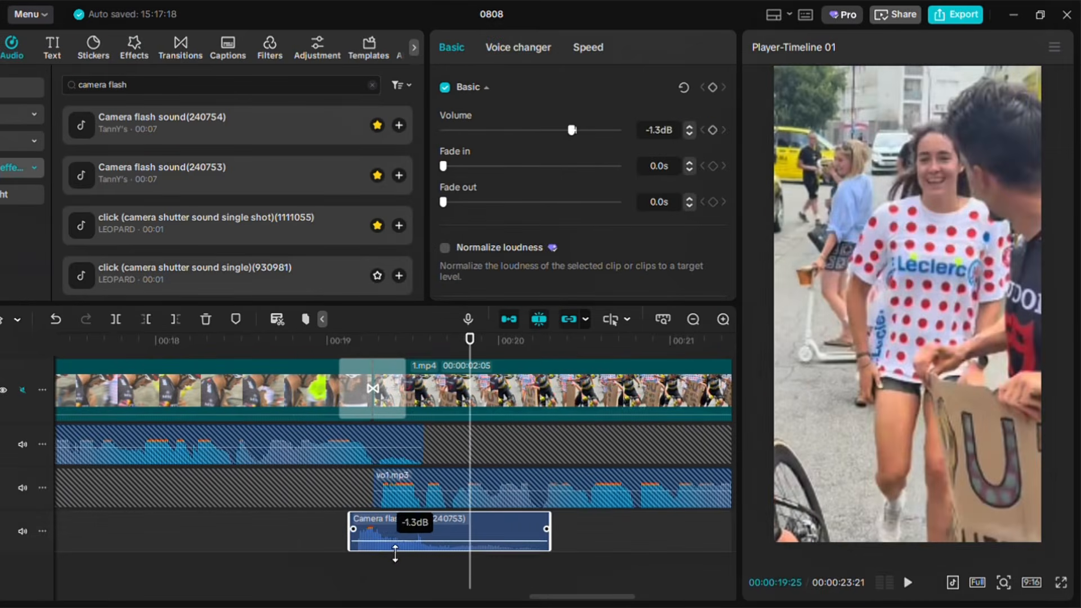
pyautogui.click(392, 573)
pyautogui.click(321, 340)
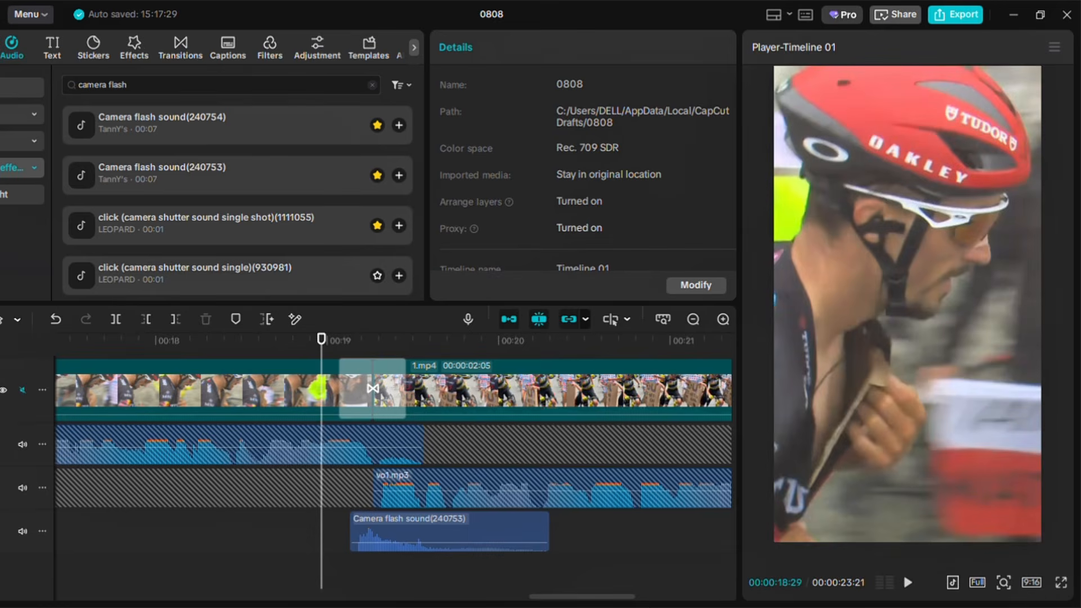
pyautogui.click(909, 584)
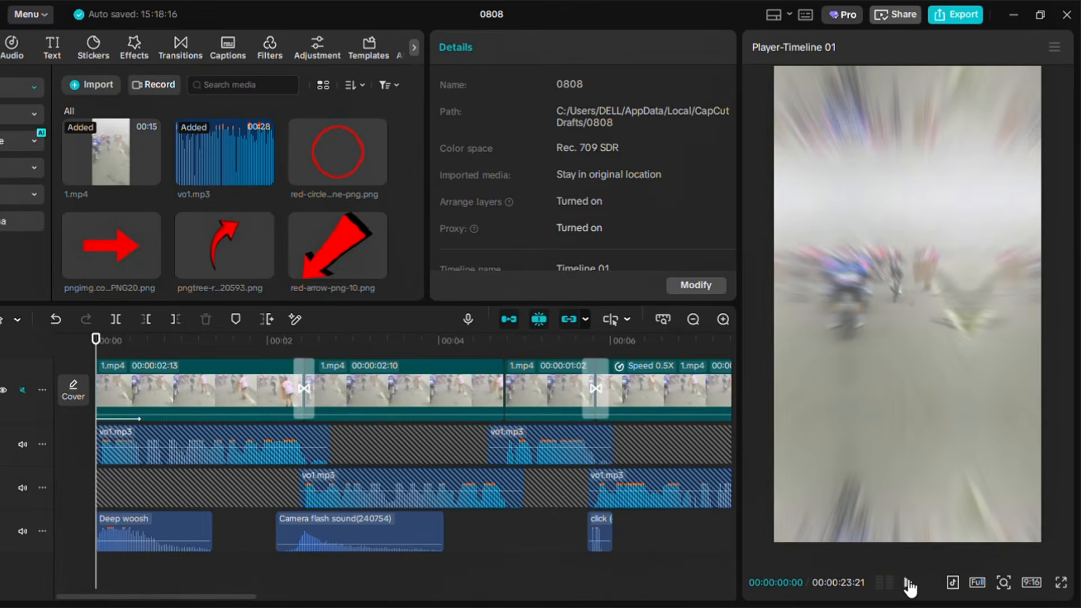
# Play back the edit from the beginning
pyautogui.click(909, 584)
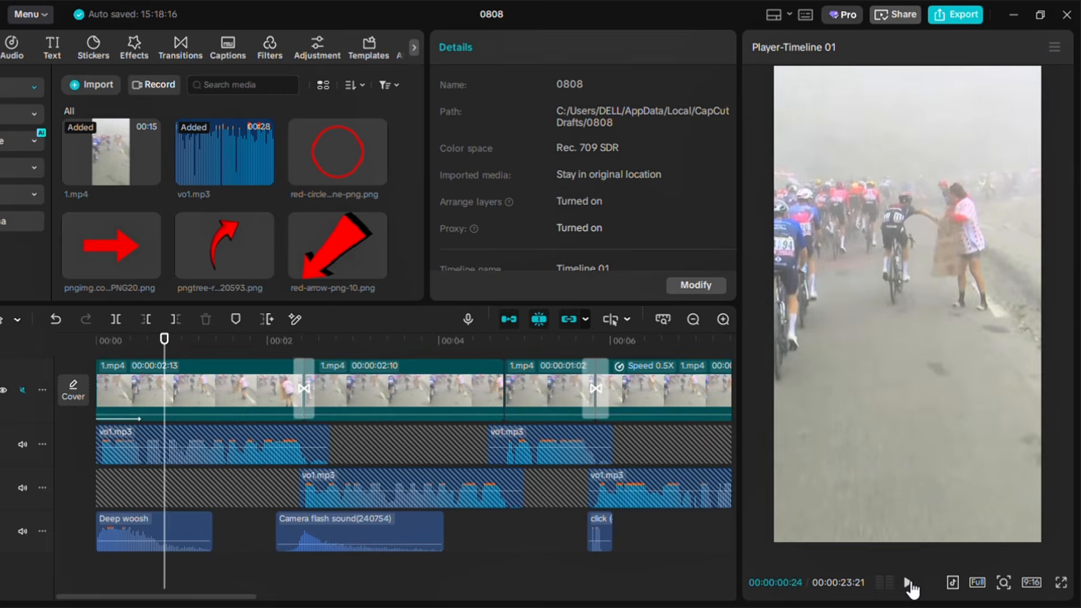
pyautogui.click(908, 584)
pyautogui.moveTo(173, 338); pyautogui.dragTo(161, 343)
pyautogui.click(916, 585)
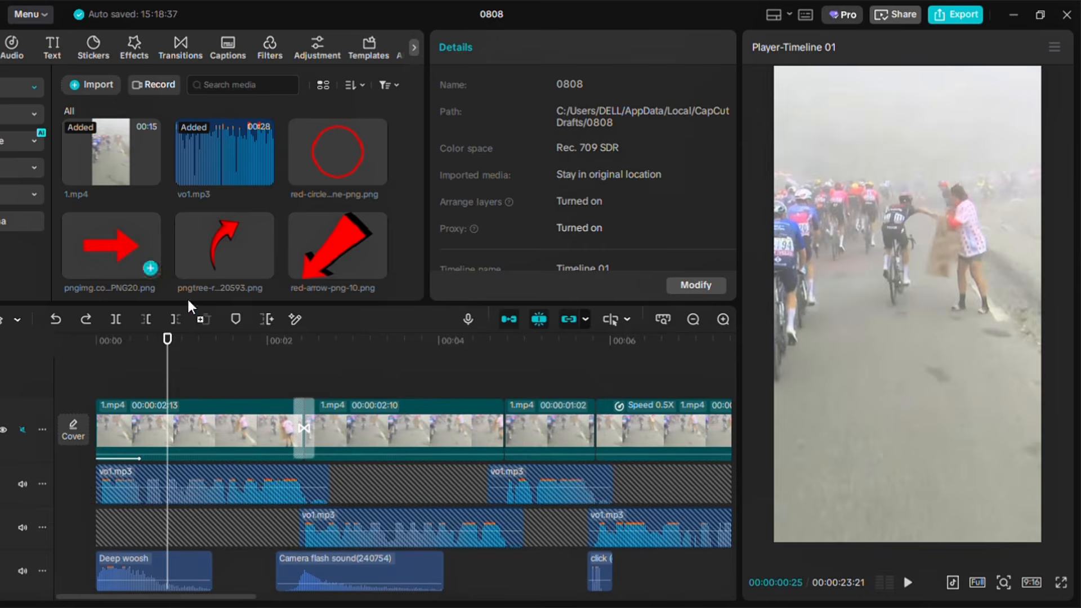
# Place the red arrow PNG on a track above the video at about 0.4 seconds, shortening it to end near 2 seconds
pyautogui.moveTo(140, 256); pyautogui.dragTo(166, 377)
pyautogui.moveTo(605, 422); pyautogui.dragTo(289, 445)
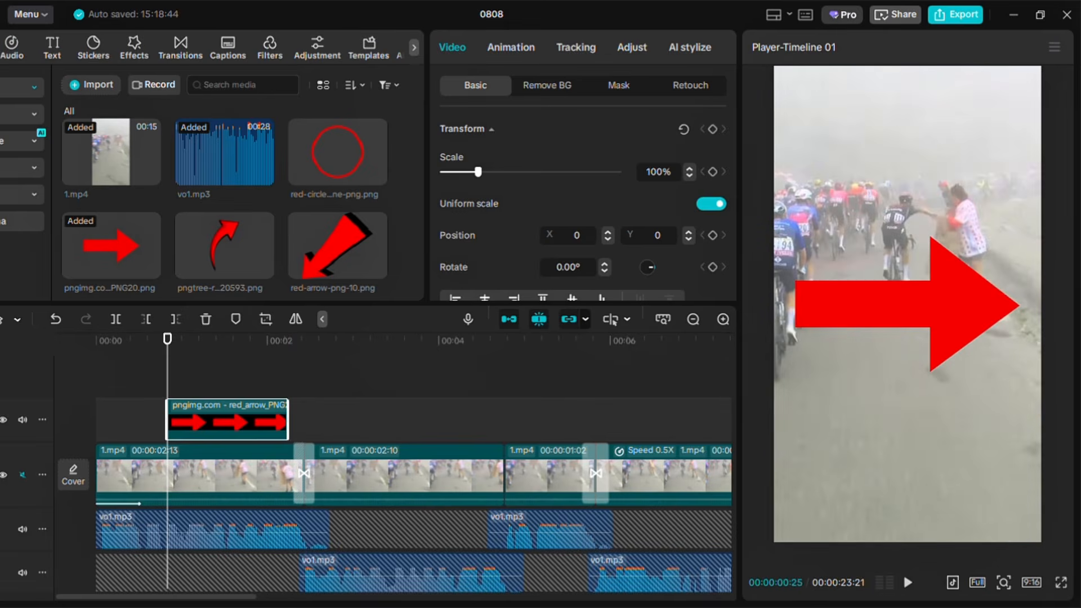
# Scale the arrow to 32%, rotate it 90° to point down, and move it above the rider
pyautogui.moveTo(896, 367); pyautogui.dragTo(840, 305)
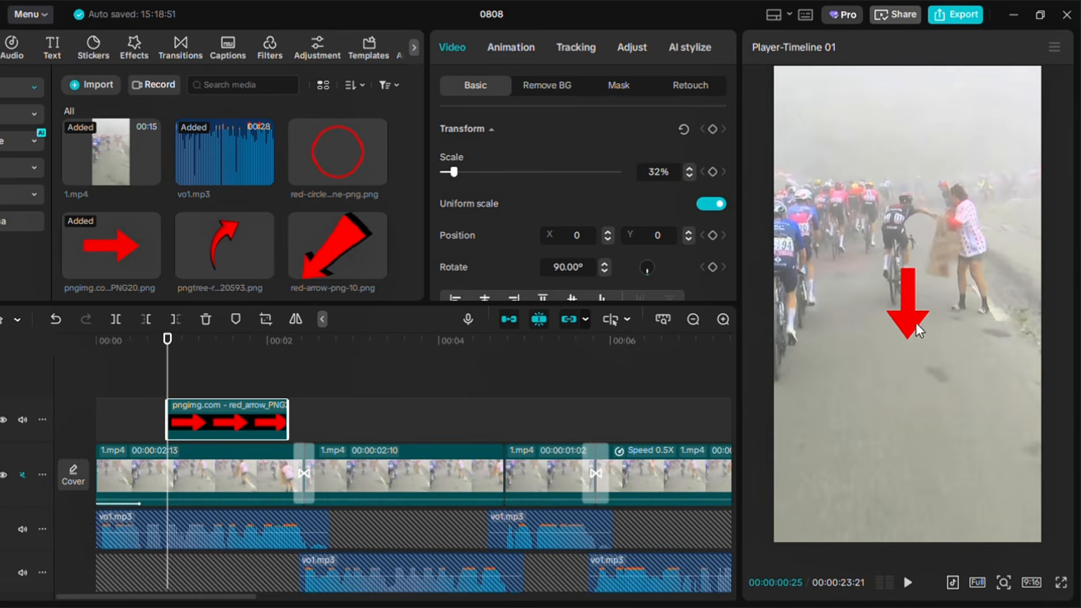
pyautogui.moveTo(918, 329); pyautogui.dragTo(911, 181)
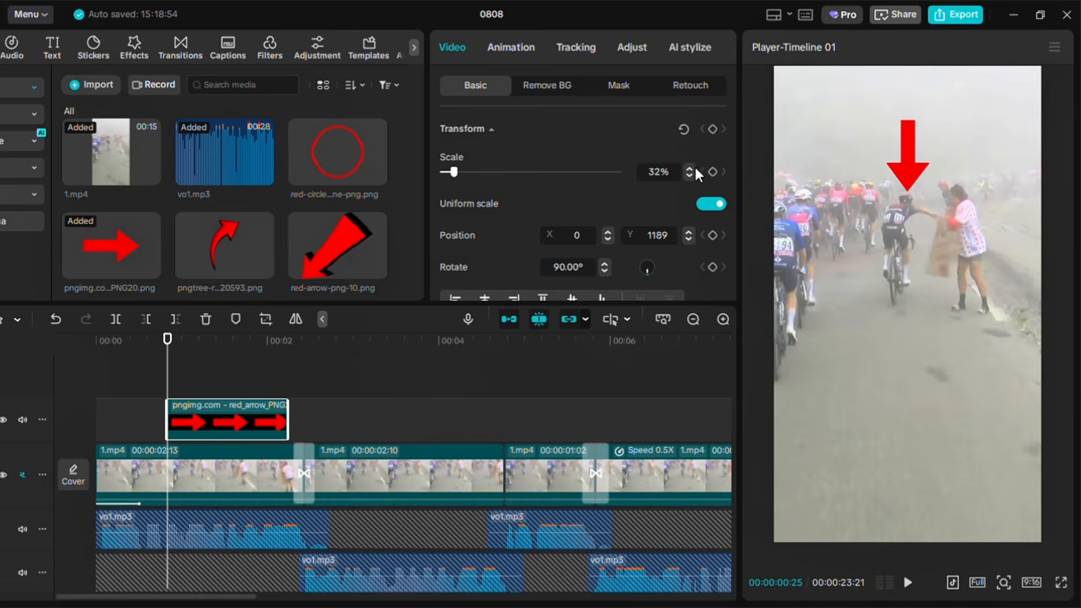
# Add a keyframe for the arrow's transform and nudge it onto the rider at position X -13, Y 1198
pyautogui.click(711, 131)
pyautogui.click(1004, 583)
pyautogui.moveTo(931, 296); pyautogui.dragTo(978, 514)
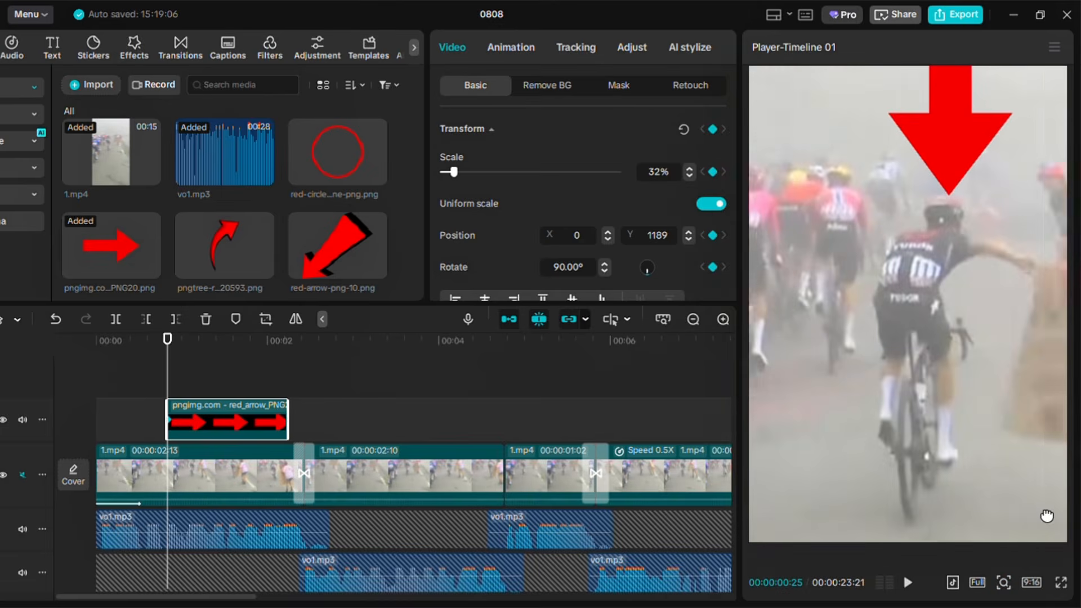
pyautogui.moveTo(967, 198); pyautogui.dragTo(984, 301)
pyautogui.moveTo(1050, 520); pyautogui.dragTo(1050, 520)
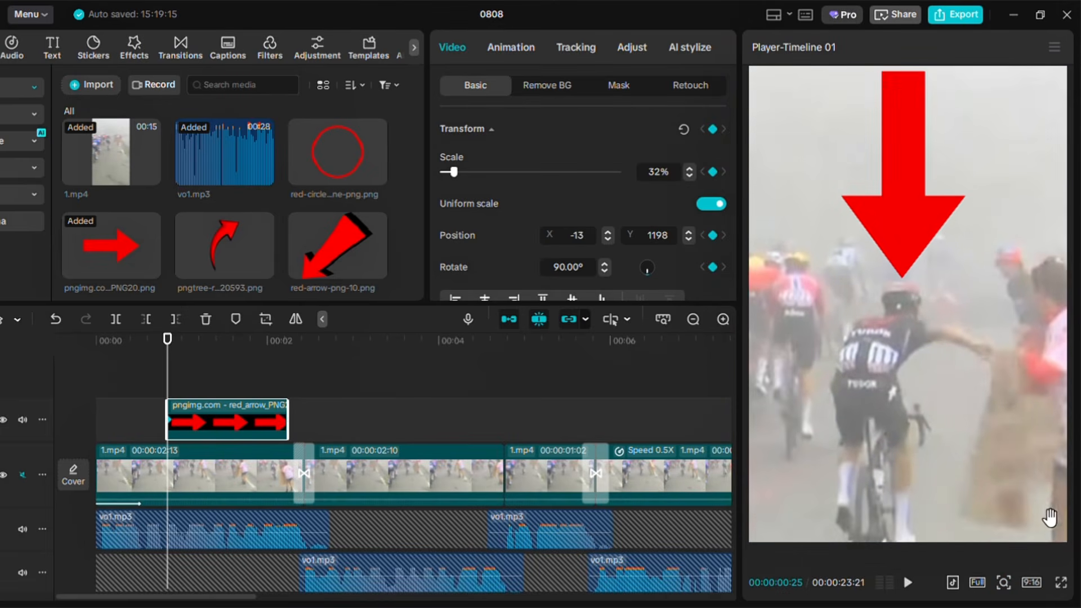
# Step through the clip frame by frame, repositioning the arrow each time so its position keyframes keep it above the moving rider
pyautogui.click(724, 319)
pyautogui.click(723, 320)
pyautogui.moveTo(168, 339); pyautogui.dragTo(169, 392)
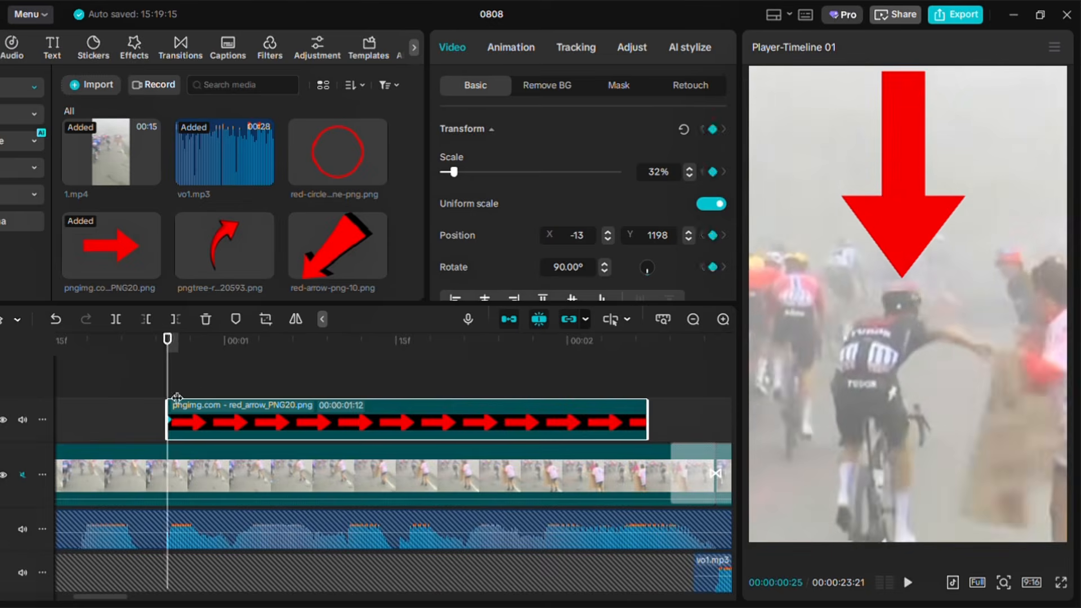
pyautogui.press('Right')
pyautogui.press('Right')
pyautogui.press('Right')
pyautogui.press('Right')
pyautogui.press('Right')
pyautogui.press('Right')
pyautogui.moveTo(907, 262); pyautogui.dragTo(889, 261)
pyautogui.press('Right')
pyautogui.press('Right')
pyautogui.press('Right')
pyautogui.press('Right')
pyautogui.press('Right')
pyautogui.press('Right')
pyautogui.moveTo(890, 261); pyautogui.dragTo(849, 275)
pyautogui.press('Right')
pyautogui.press('Right')
pyautogui.press('Right')
pyautogui.press('Right')
pyautogui.press('Right')
pyautogui.press('Right')
pyautogui.press('Right')
pyautogui.press('Right')
pyautogui.press('Right')
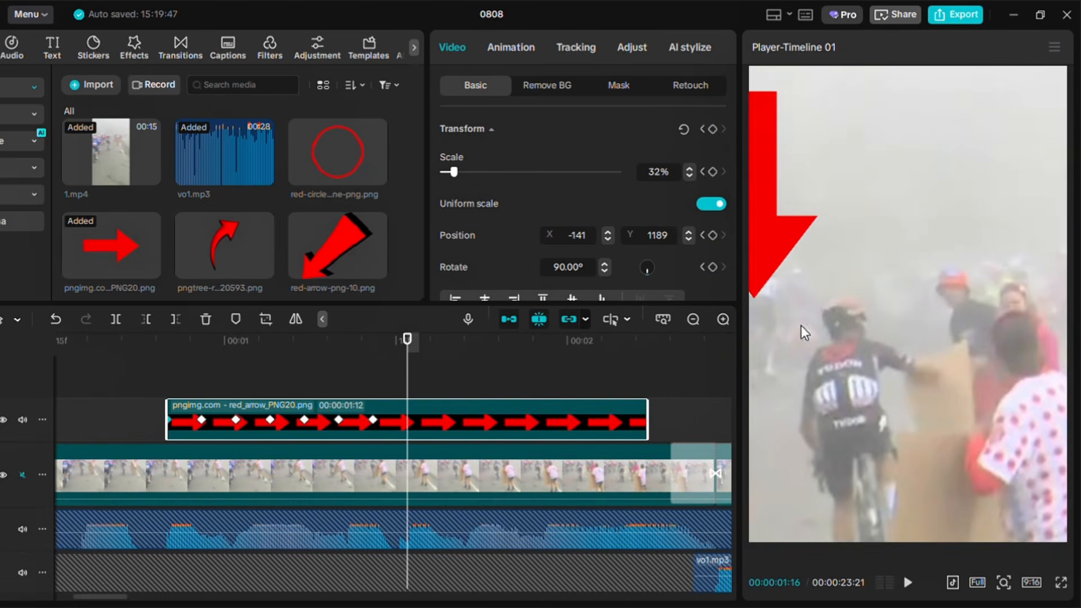
pyautogui.moveTo(842, 280); pyautogui.dragTo(820, 315)
pyautogui.press('Right')
pyautogui.press('Right')
pyautogui.press('Right')
pyautogui.press('Right')
pyautogui.press('Right')
pyautogui.press('Right')
pyautogui.press('Right')
pyautogui.press('Right')
pyautogui.press('Right')
pyautogui.press('Right')
pyautogui.press('Right')
pyautogui.press('Right')
pyautogui.press('Right')
pyautogui.press('Right')
pyautogui.moveTo(913, 491); pyautogui.dragTo(972, 470)
pyautogui.press('Right')
pyautogui.press('Right')
pyautogui.press('Right')
pyautogui.moveTo(884, 285); pyautogui.dragTo(883, 282)
# Keyframe the arrow's opacity to fade from 100% to 0% at the end of its clip
pyautogui.click(1004, 582)
pyautogui.moveTo(647, 379); pyautogui.dragTo(589, 390)
pyautogui.moveTo(730, 146); pyautogui.dragTo(728, 187)
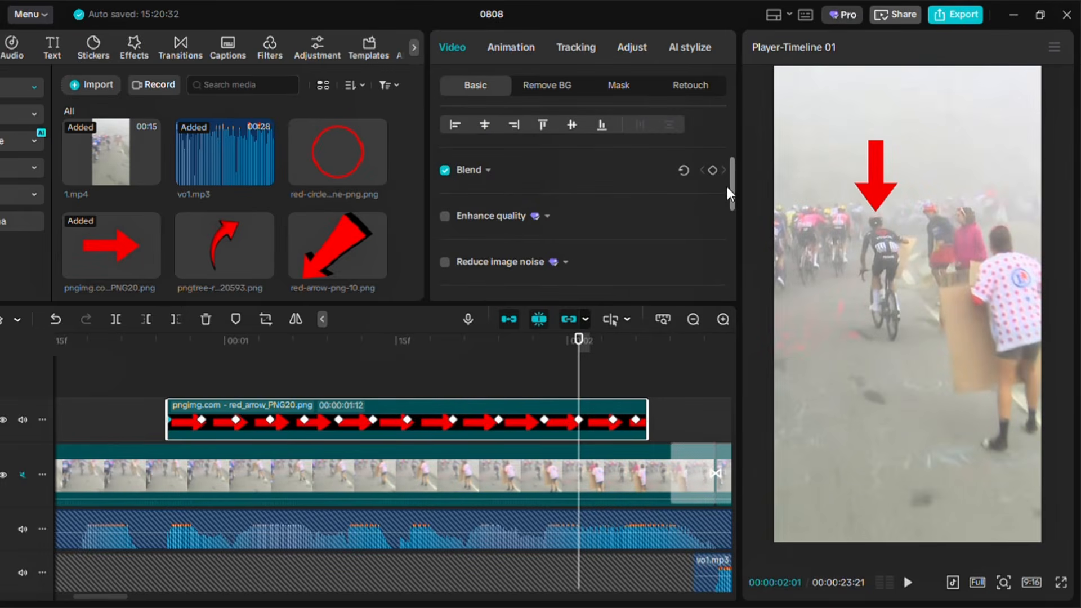
pyautogui.click(489, 171)
pyautogui.click(711, 244)
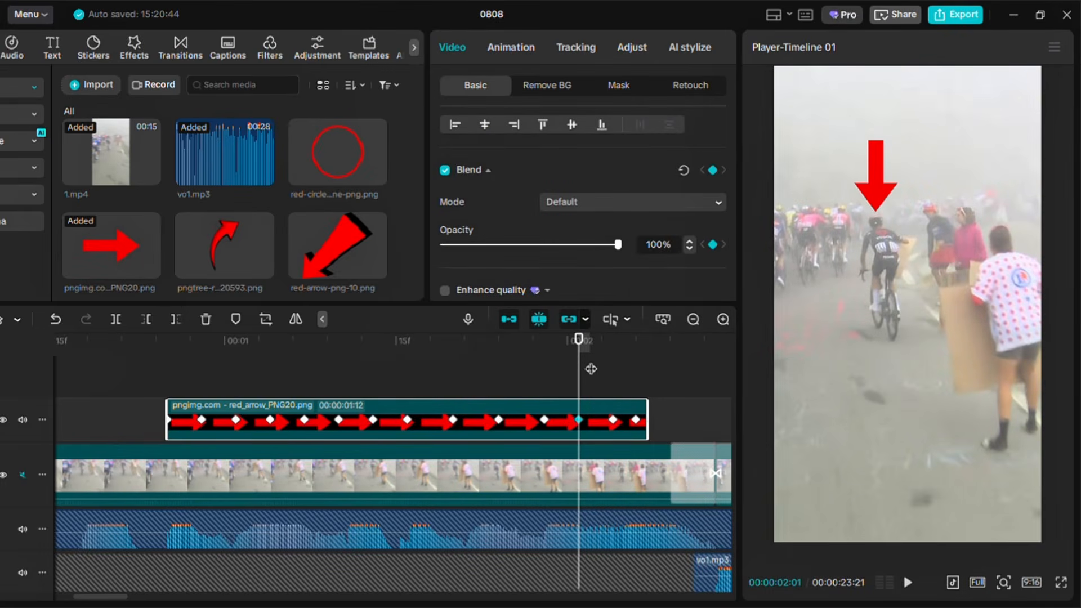
pyautogui.click(646, 368)
pyautogui.click(653, 368)
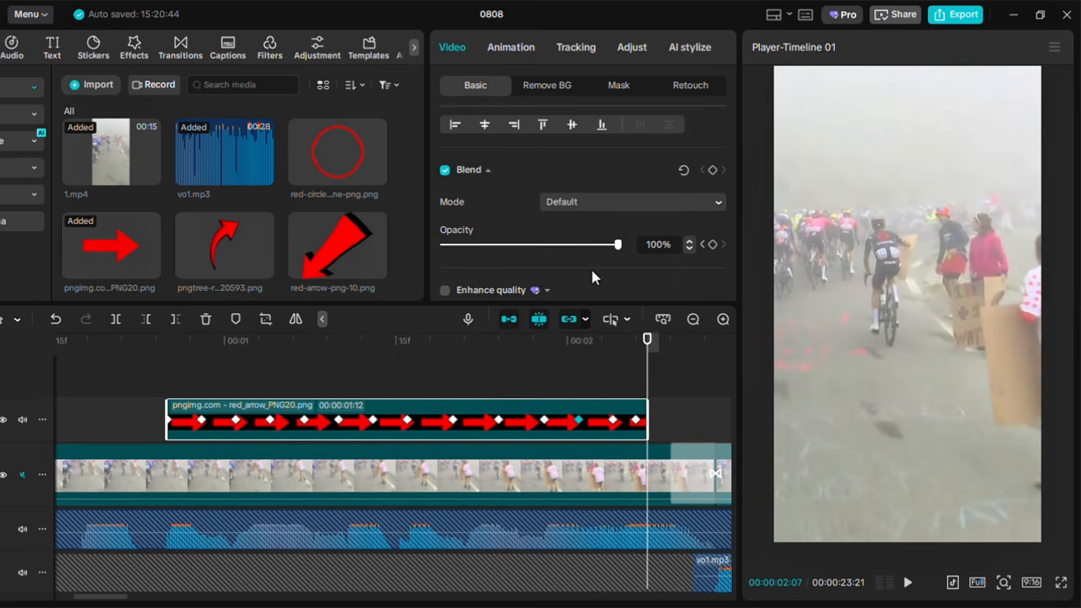
# Play back the section to review the arrow's tracking and fade
pyautogui.click(155, 381)
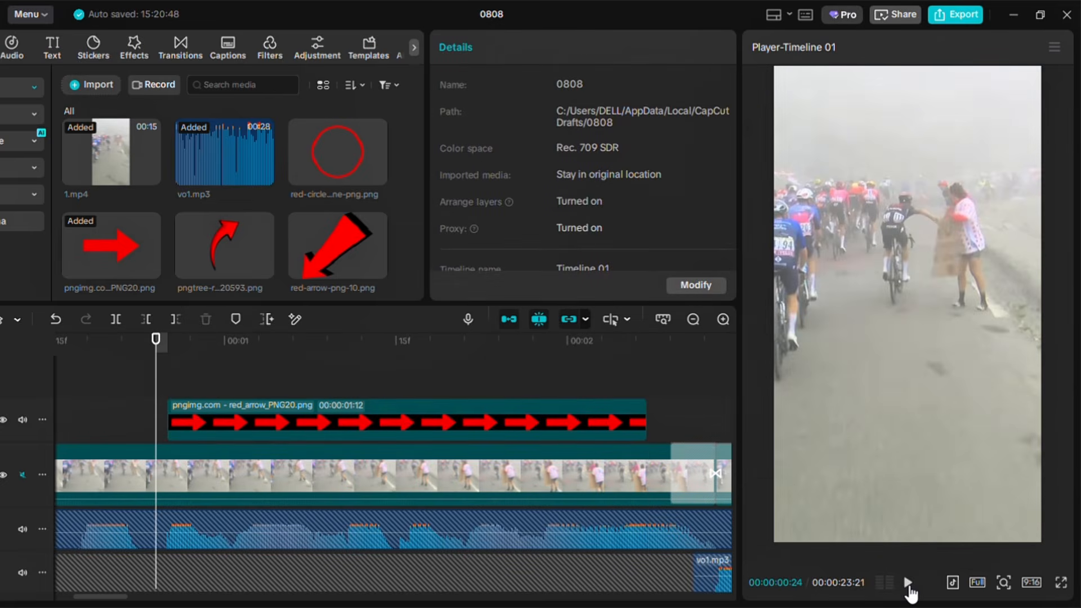
pyautogui.click(909, 588)
pyautogui.click(910, 587)
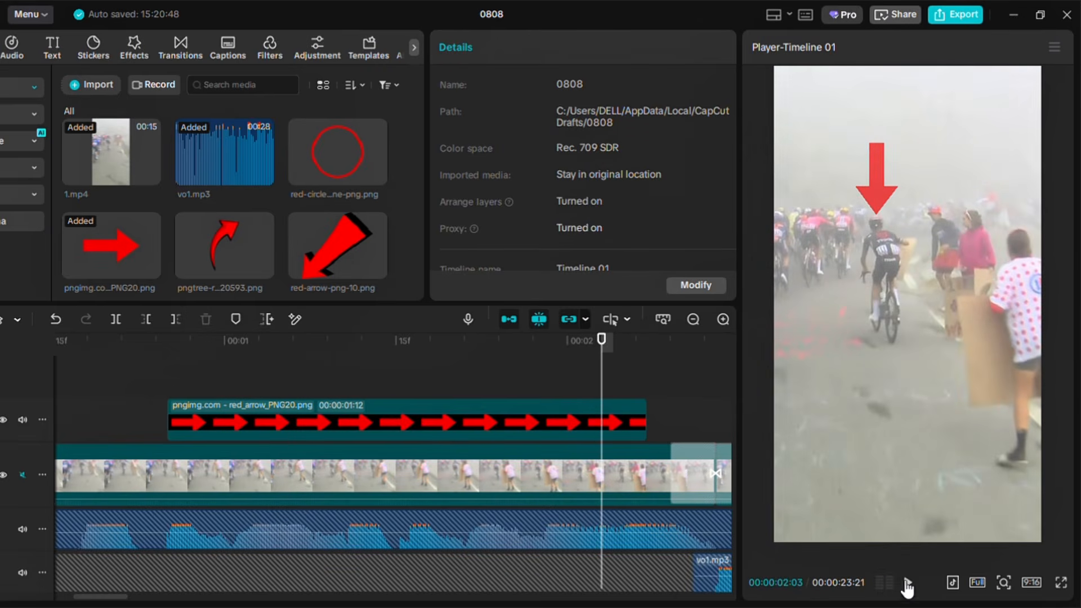
pyautogui.click(134, 383)
pyautogui.click(907, 588)
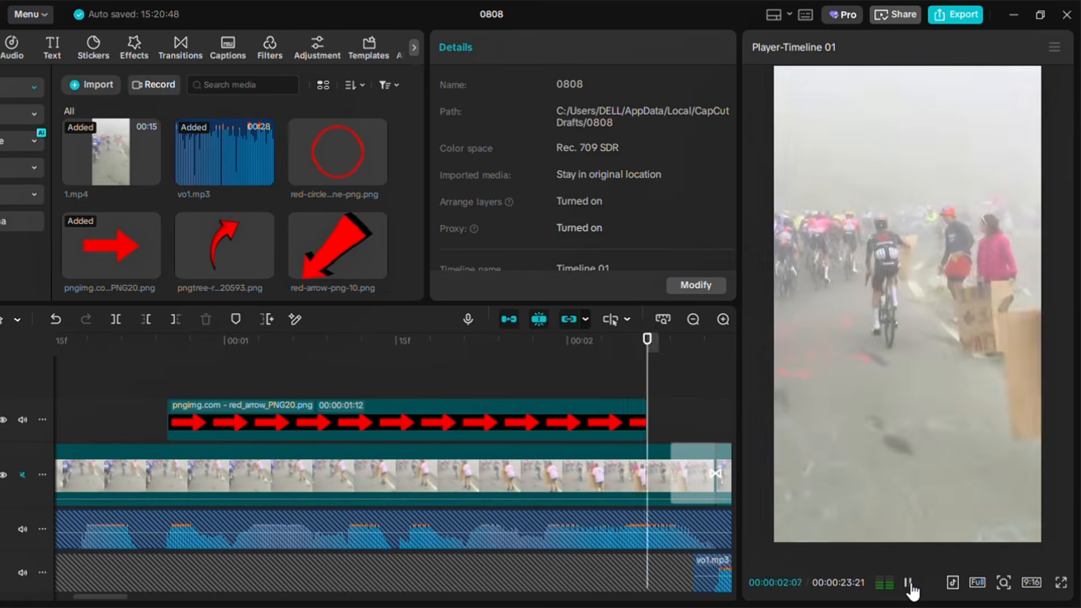
pyautogui.click(909, 587)
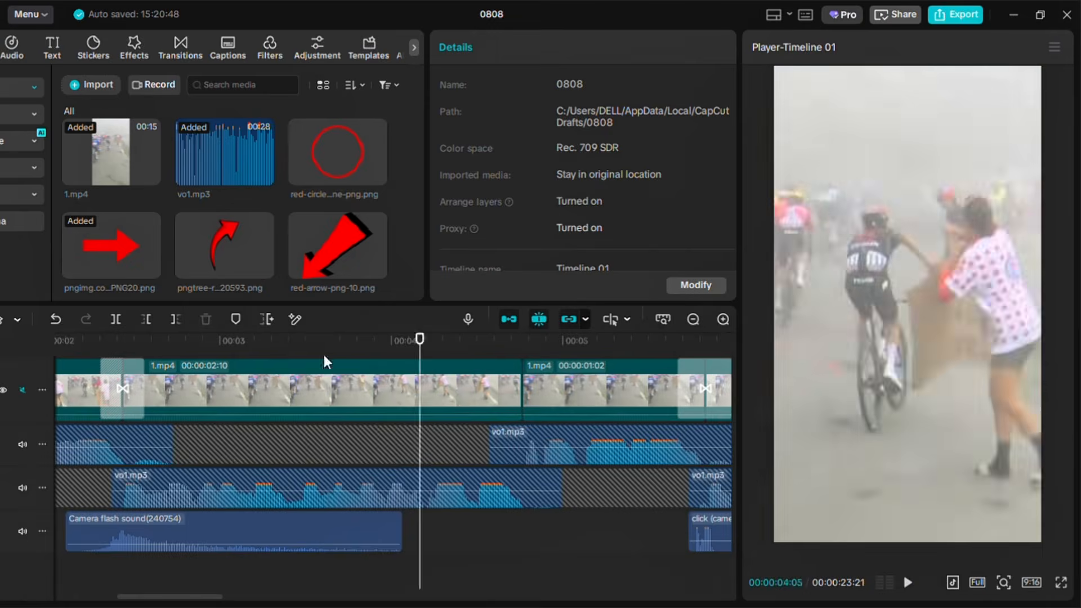
# Add the 'Doo movie notices (impact sound)' effect at about 3.6 seconds, lower its volume to -5.9 dB, and preview it
pyautogui.click(327, 357)
pyautogui.moveTo(337, 356)
pyautogui.mouseDown()
pyautogui.moveTo(364, 355)
pyautogui.moveTo(347, 352)
pyautogui.mouseUp()
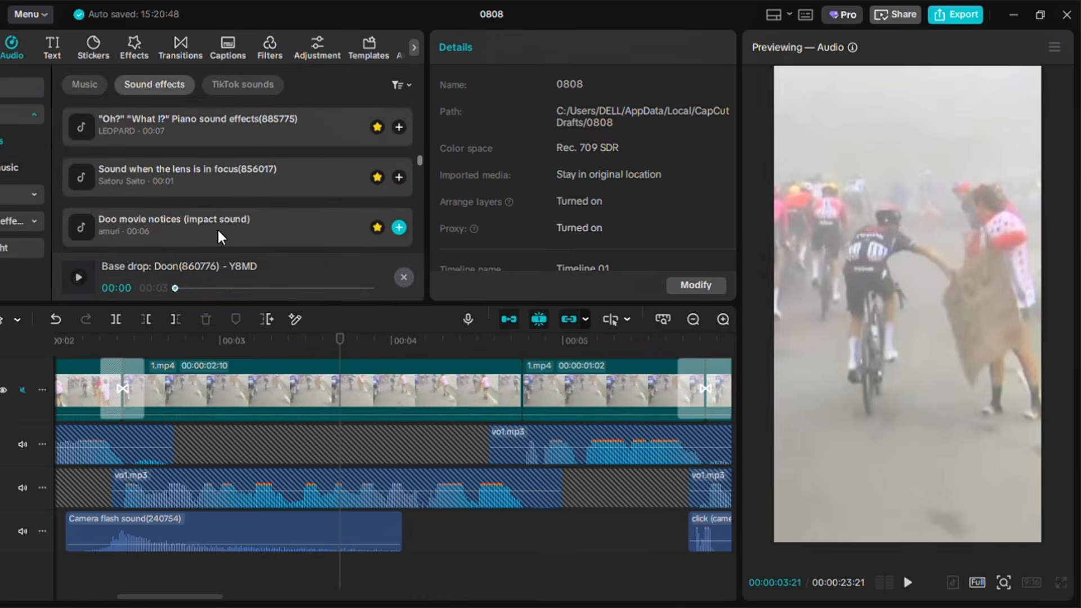
pyautogui.click(214, 232)
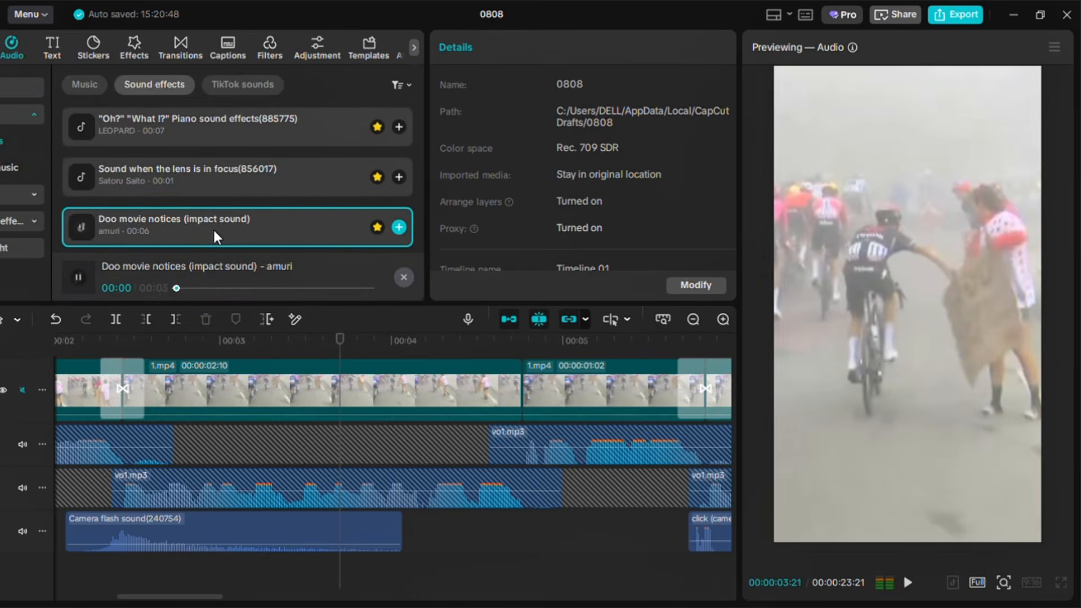
pyautogui.click(399, 230)
pyautogui.moveTo(389, 586); pyautogui.dragTo(391, 597)
pyautogui.moveTo(347, 356); pyautogui.dragTo(300, 354)
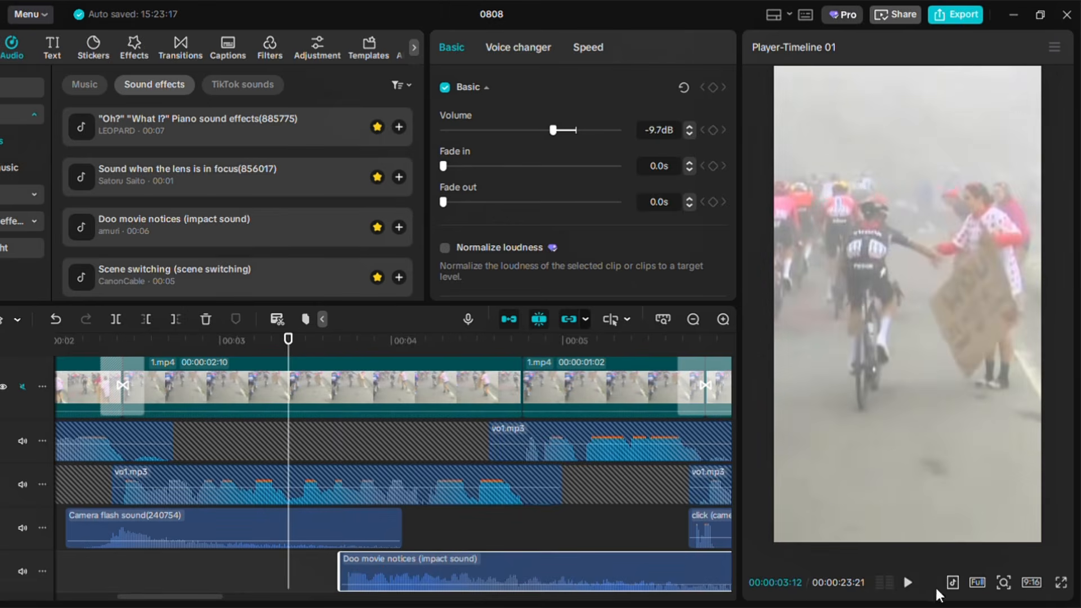
pyautogui.click(907, 583)
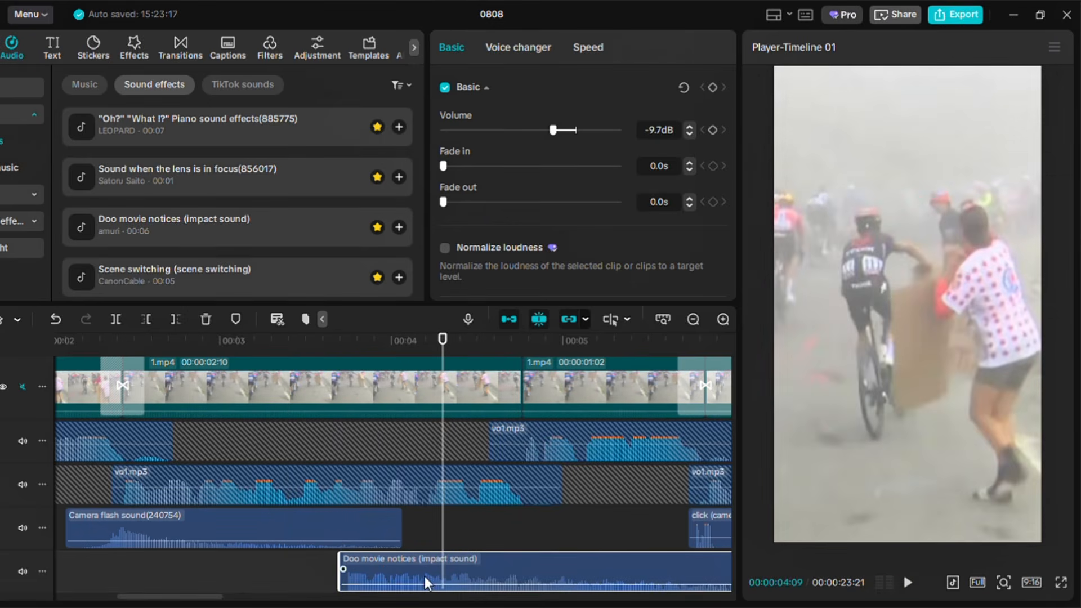
pyautogui.moveTo(551, 136); pyautogui.dragTo(559, 139)
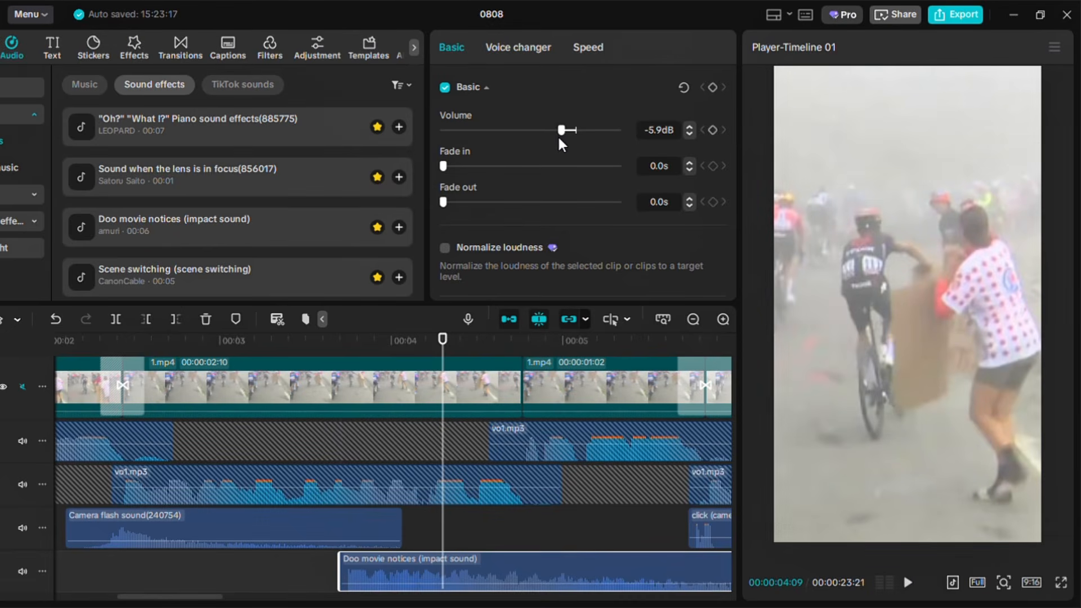
pyautogui.click(330, 580)
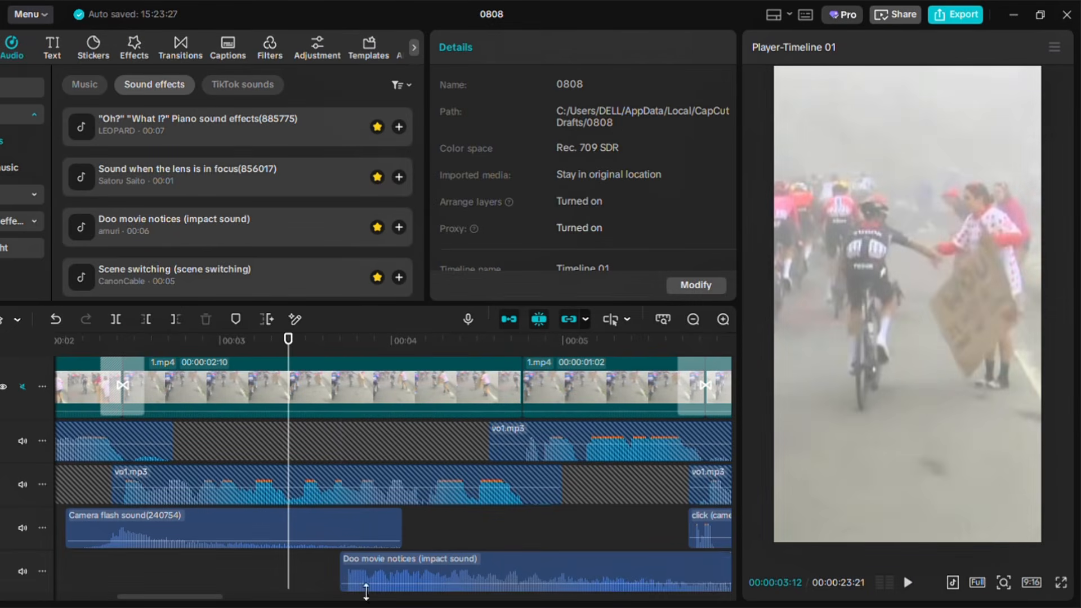
pyautogui.click(908, 584)
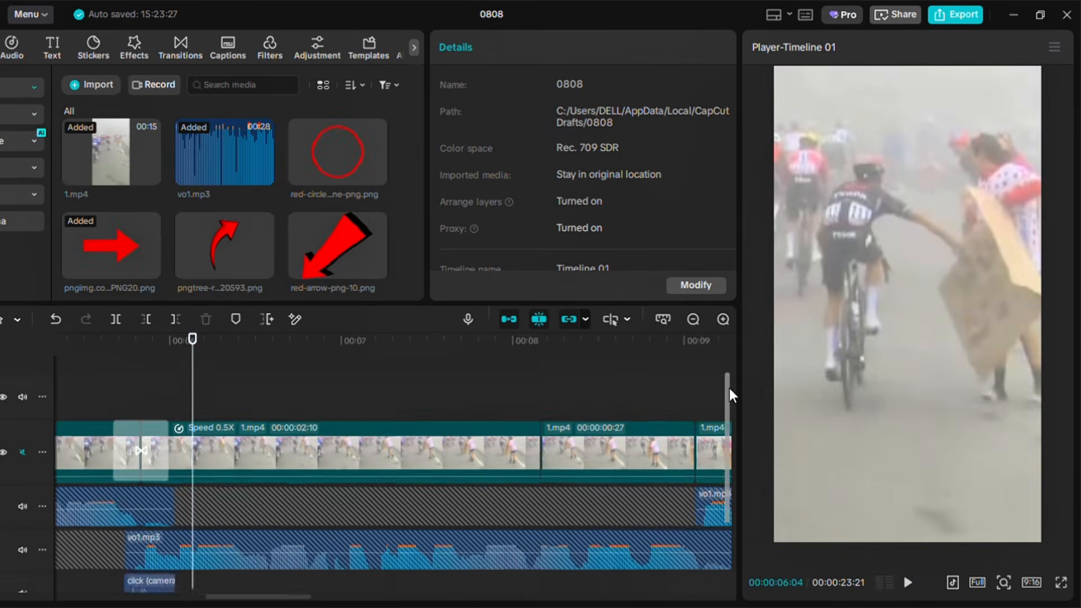
# Place the red circle PNG above the video at about 6 seconds and position it over the rider's hand and sign
pyautogui.moveTo(337, 152); pyautogui.dragTo(193, 420)
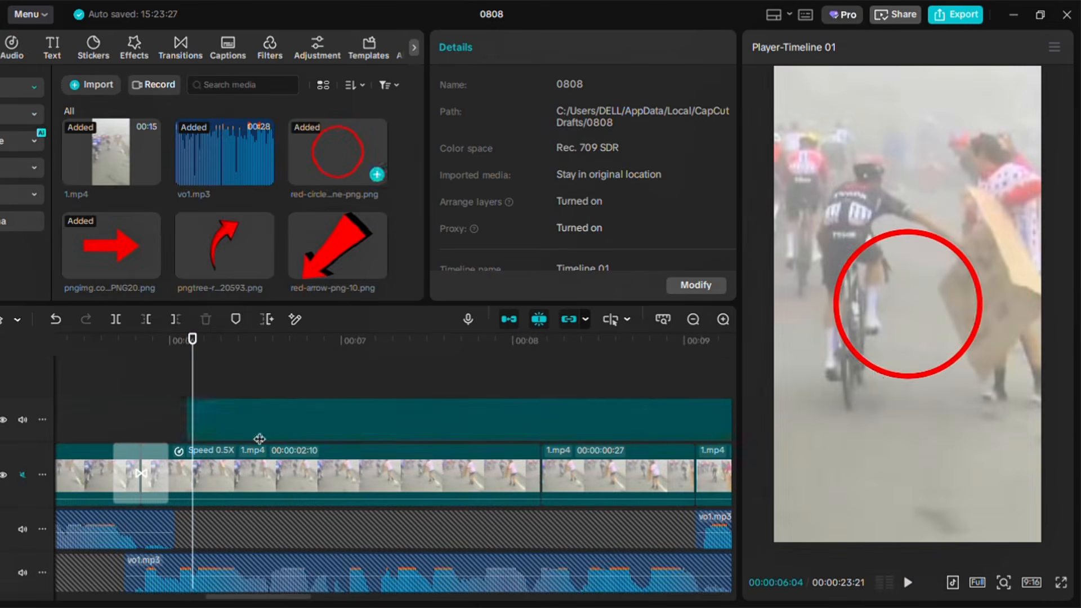
pyautogui.moveTo(904, 380); pyautogui.dragTo(848, 345)
pyautogui.moveTo(194, 391); pyautogui.dragTo(187, 391)
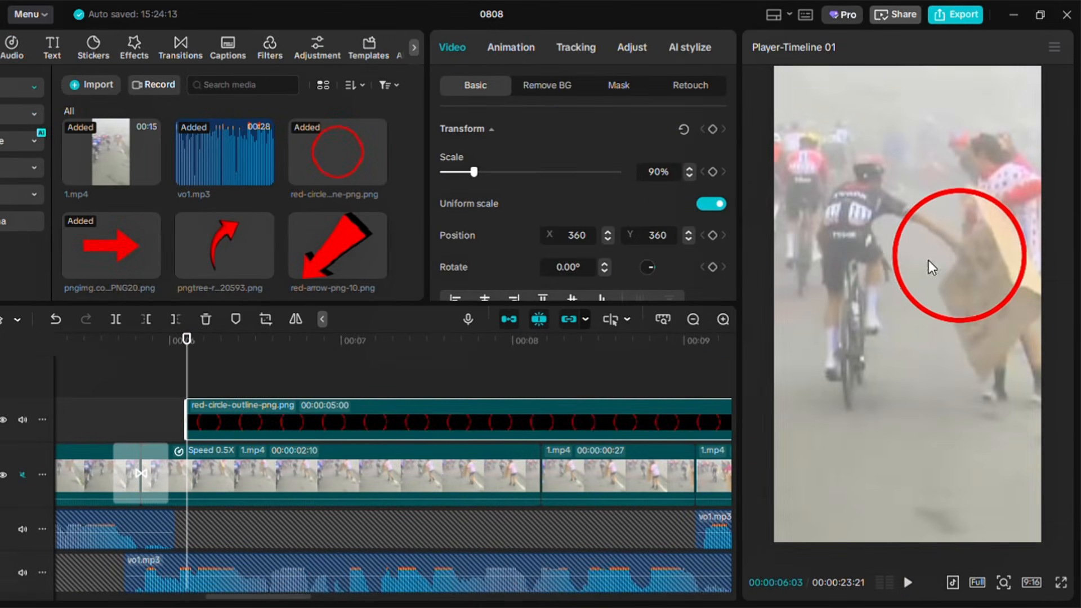
pyautogui.press('Right')
pyautogui.press('Right')
# Keyframe the circle's position frame by frame to follow the sign, then trim the circle clip to end at about 7.4 seconds
pyautogui.press('Right')
pyautogui.press('Right')
pyautogui.press('Right')
pyautogui.moveTo(947, 274)
pyautogui.mouseDown()
pyautogui.moveTo(971, 249)
pyautogui.moveTo(952, 290)
pyautogui.mouseUp()
pyautogui.press('Right')
pyautogui.press('Right')
pyautogui.press('Right')
pyautogui.press('Right')
pyautogui.press('Right')
pyautogui.press('Right')
pyautogui.press('Right')
pyautogui.press('Right')
pyautogui.press('Right')
pyautogui.press('Right')
pyautogui.press('Right')
pyautogui.press('Right')
pyautogui.press('Right')
pyautogui.press('Right')
pyautogui.press('Right')
pyautogui.press('Right')
pyautogui.press('Right')
pyautogui.press('Right')
pyautogui.press('Right')
pyautogui.press('Right')
pyautogui.press('Right')
pyautogui.press('Right')
pyautogui.press('Right')
pyautogui.press('Right')
pyautogui.press('Right')
pyautogui.press('Right')
pyautogui.press('Right')
pyautogui.press('Right')
pyautogui.press('w')
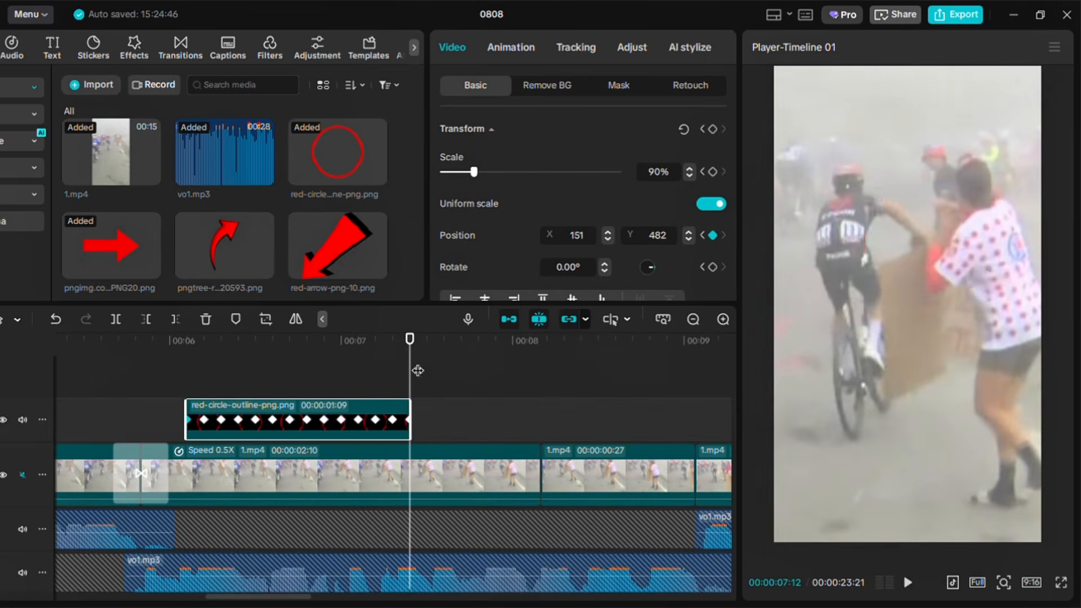
# Keyframe the circle's opacity to fade from 100% to 0% by the clip's end, and play the section back
pyautogui.moveTo(416, 369); pyautogui.dragTo(376, 369)
pyautogui.moveTo(735, 128); pyautogui.dragTo(732, 150)
pyautogui.click(712, 295)
pyautogui.moveTo(377, 375); pyautogui.dragTo(411, 375)
pyautogui.moveTo(617, 256); pyautogui.dragTo(442, 256)
pyautogui.click(170, 368)
pyautogui.click(909, 583)
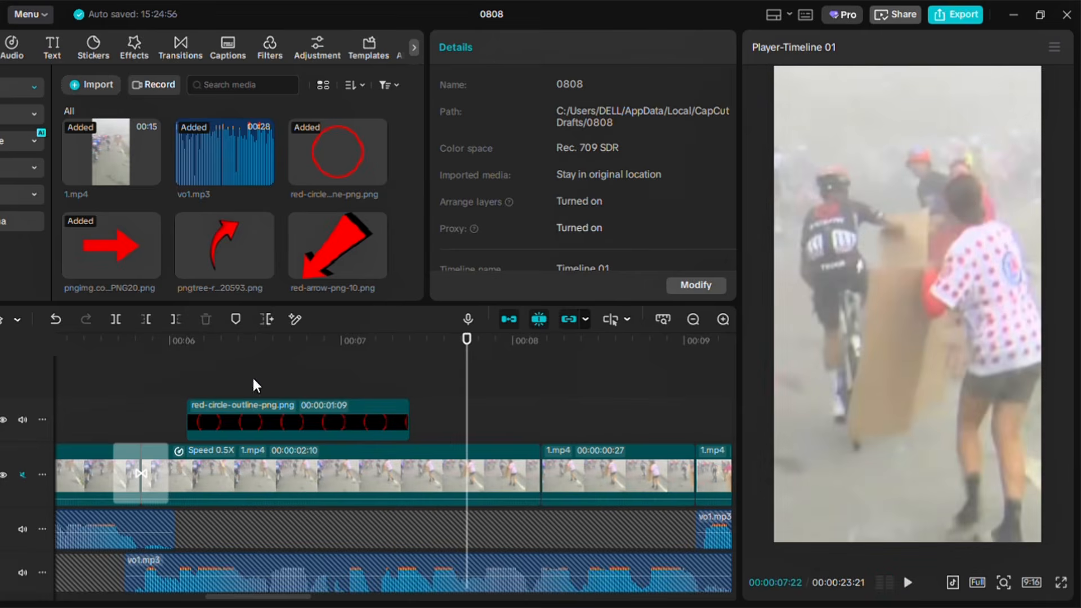
pyautogui.click(159, 378)
pyautogui.click(909, 583)
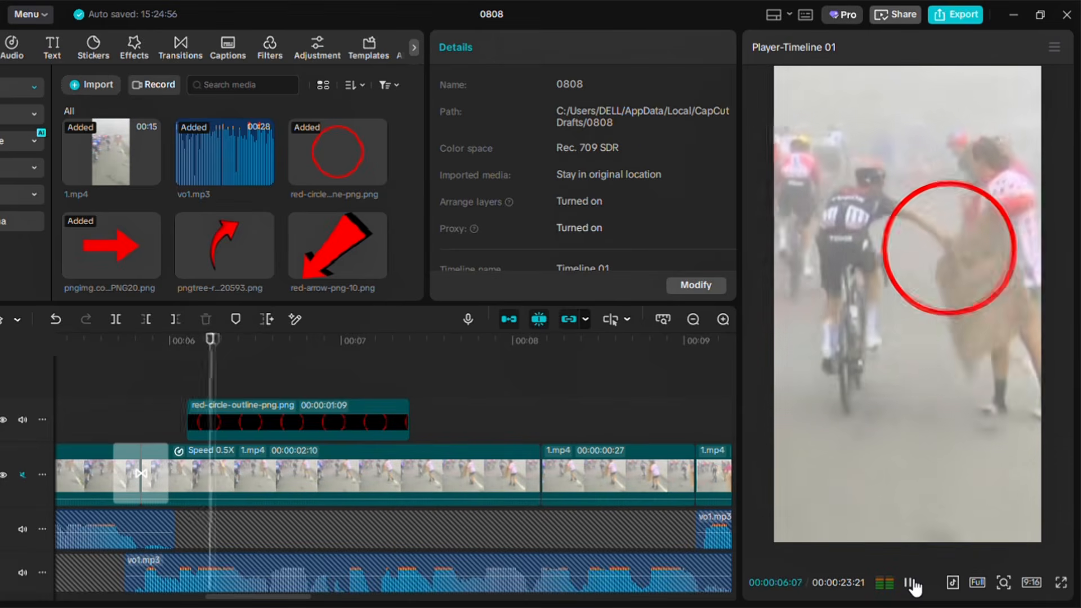
pyautogui.click(909, 583)
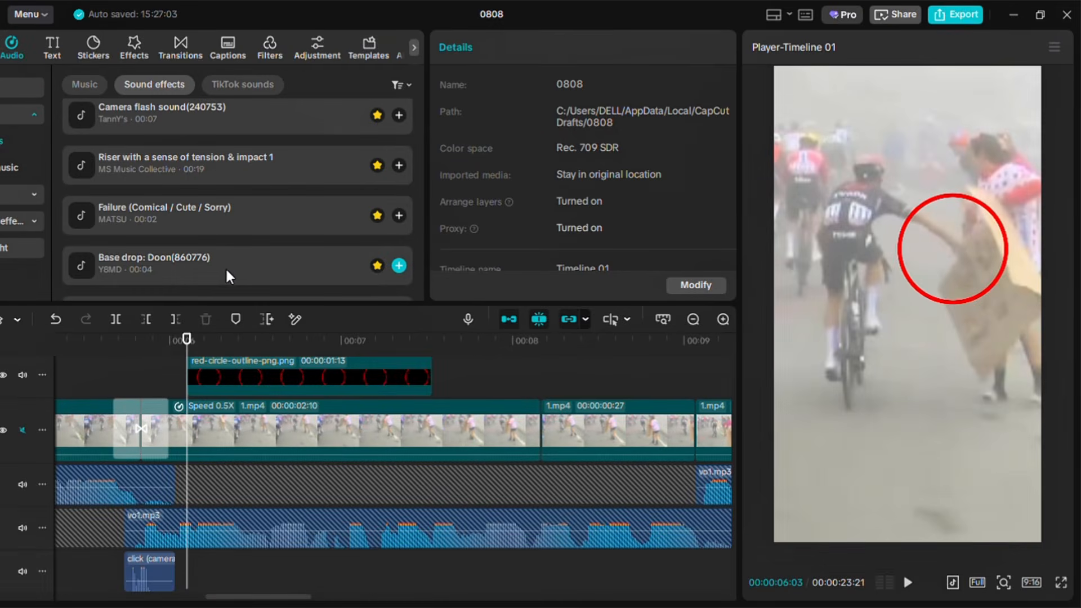
# Add the 'Base drop: Doon(860776)' sound effect at about 6 seconds and lower its volume to -3.1 dB
pyautogui.click(227, 270)
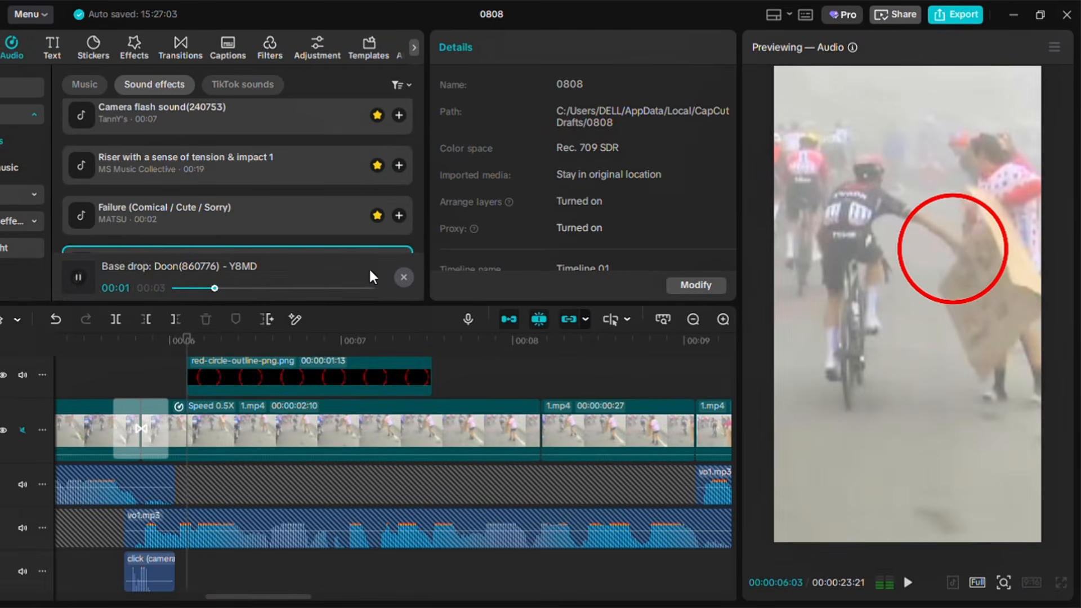
pyautogui.scroll(-2, 292, 217)
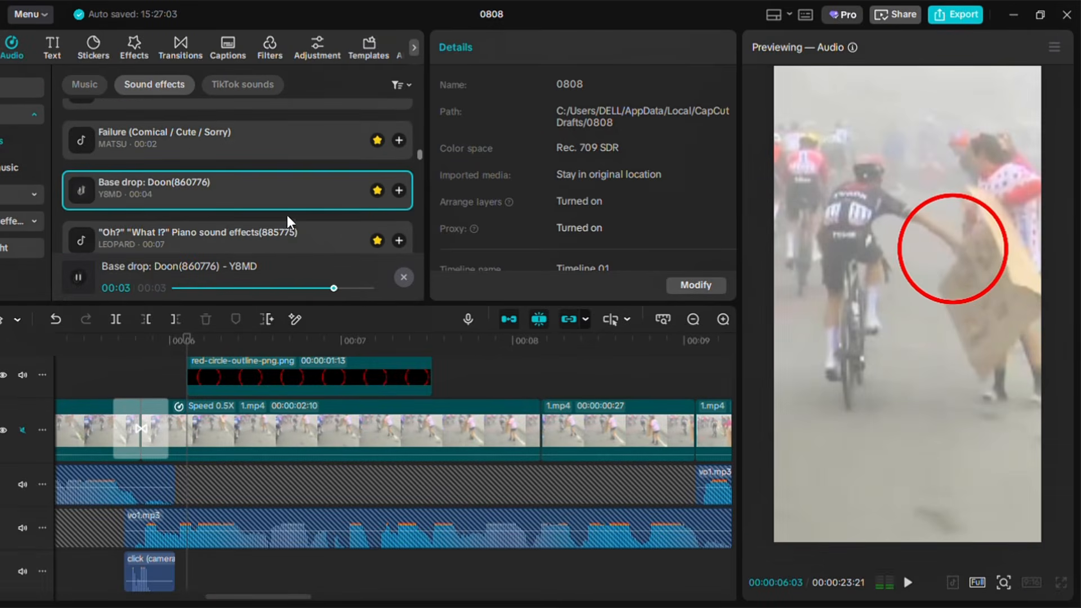
pyautogui.click(395, 193)
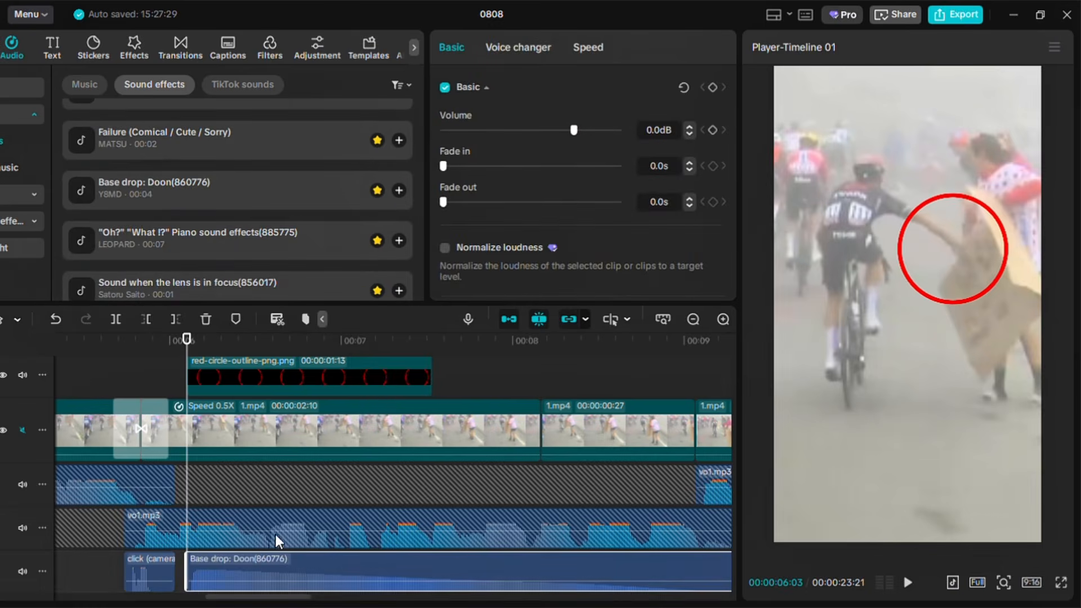
pyautogui.moveTo(323, 590); pyautogui.dragTo(314, 586)
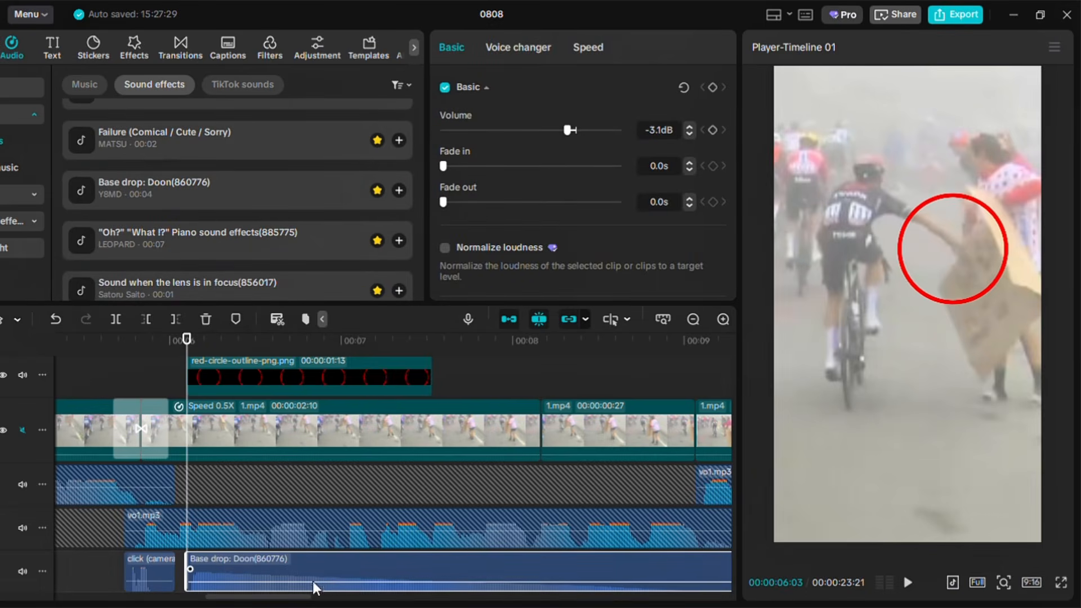
# Lower the base drop clip's volume further and replay the circle section to check the mix
pyautogui.click(103, 375)
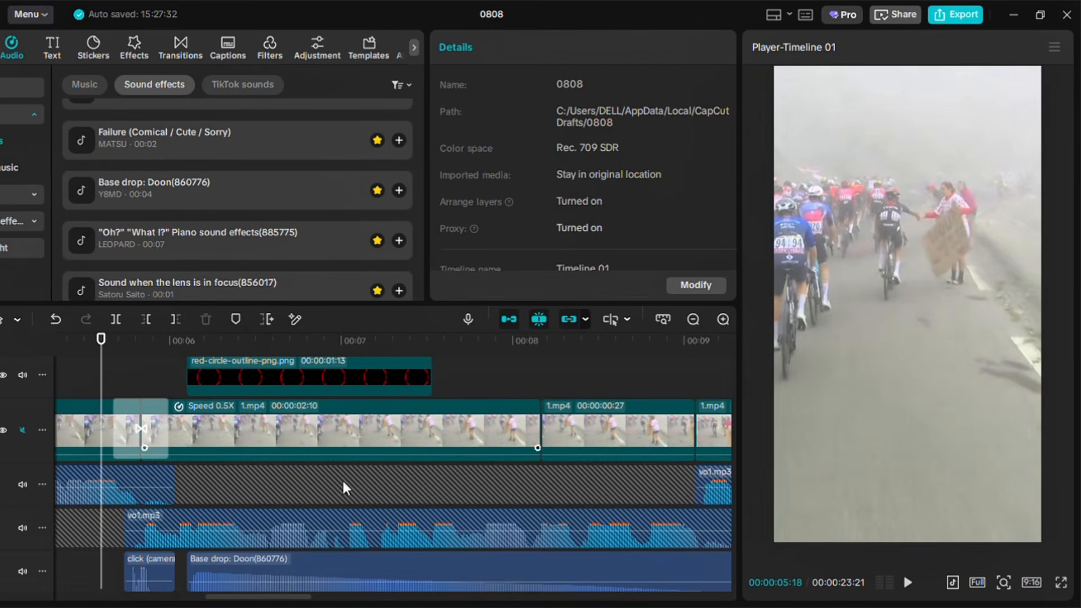
pyautogui.click(908, 583)
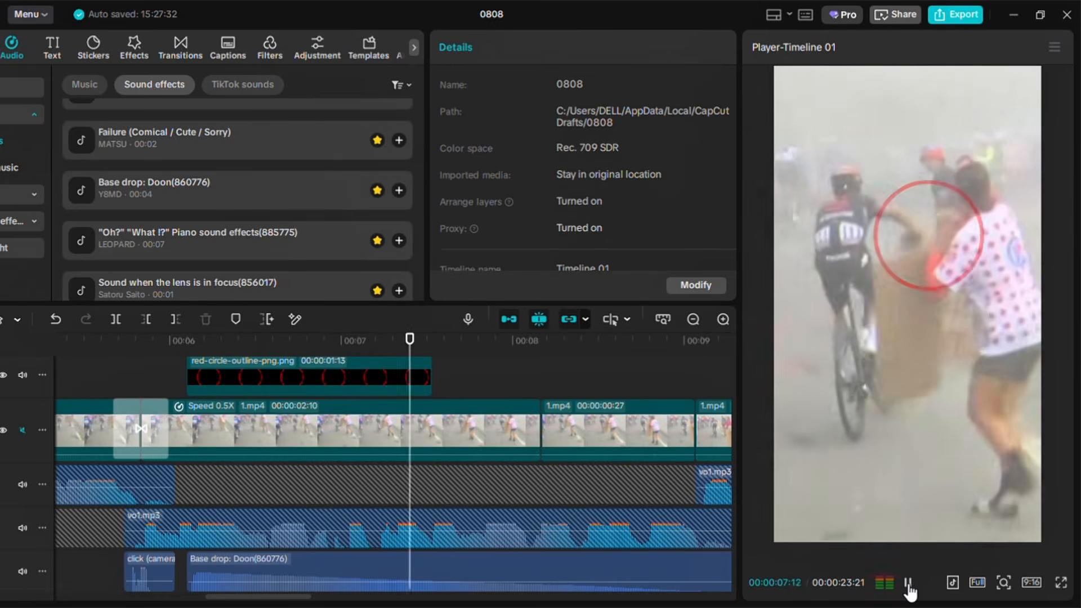
pyautogui.click(909, 586)
pyautogui.click(908, 585)
pyautogui.click(909, 586)
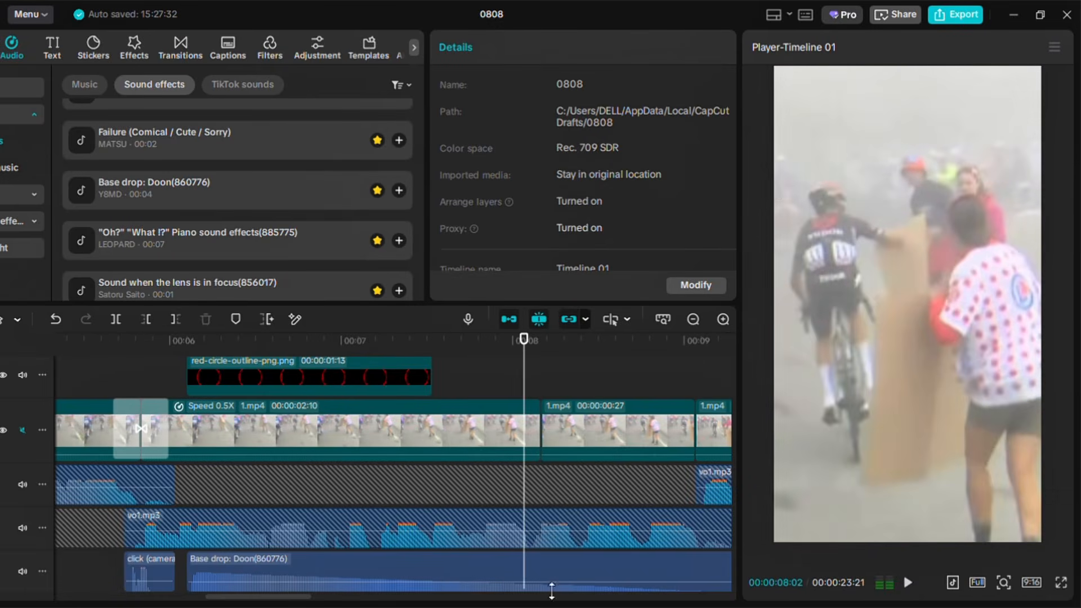
pyautogui.click(354, 592)
pyautogui.moveTo(352, 592); pyautogui.dragTo(348, 589)
pyautogui.click(108, 376)
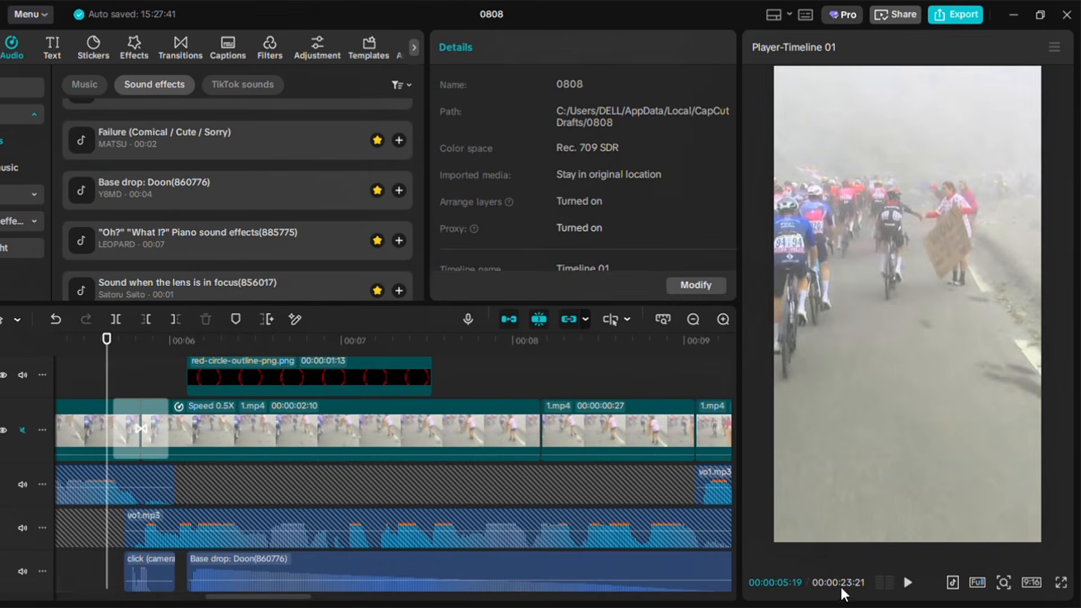
pyautogui.click(909, 584)
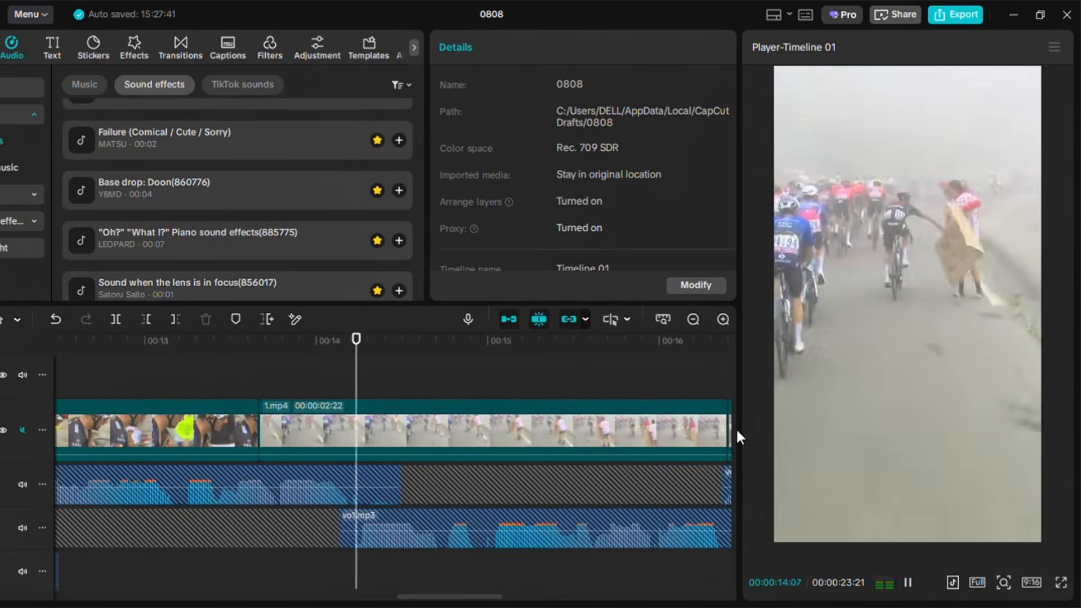
# Fit the whole timeline, select all the voiceover clips, and combine them into a compound clip
pyautogui.click(668, 321)
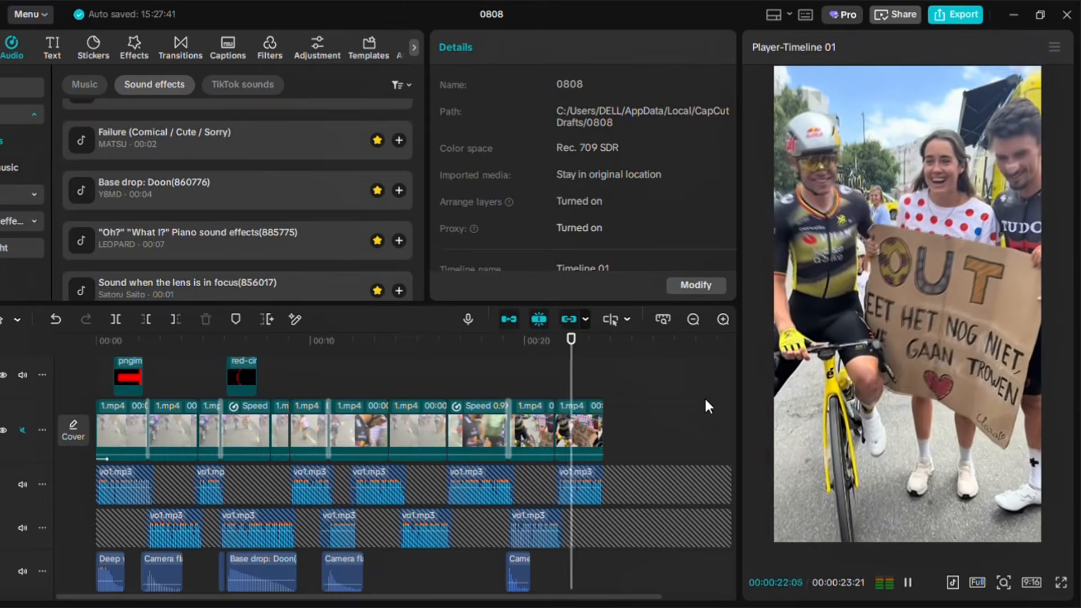
pyautogui.moveTo(625, 401); pyautogui.dragTo(121, 474)
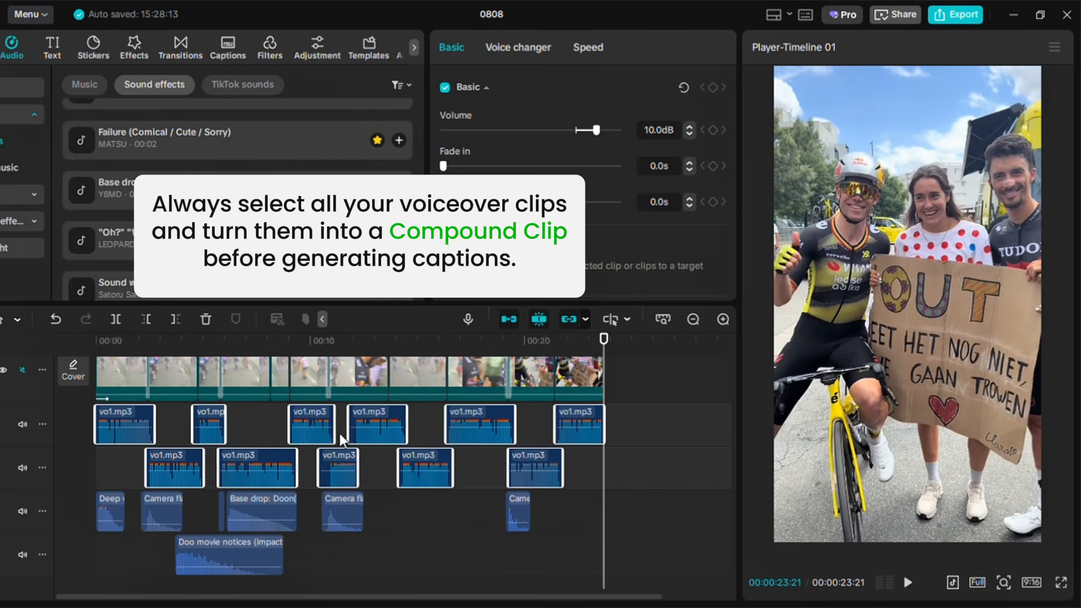
pyautogui.hotkey('alt', 'g')
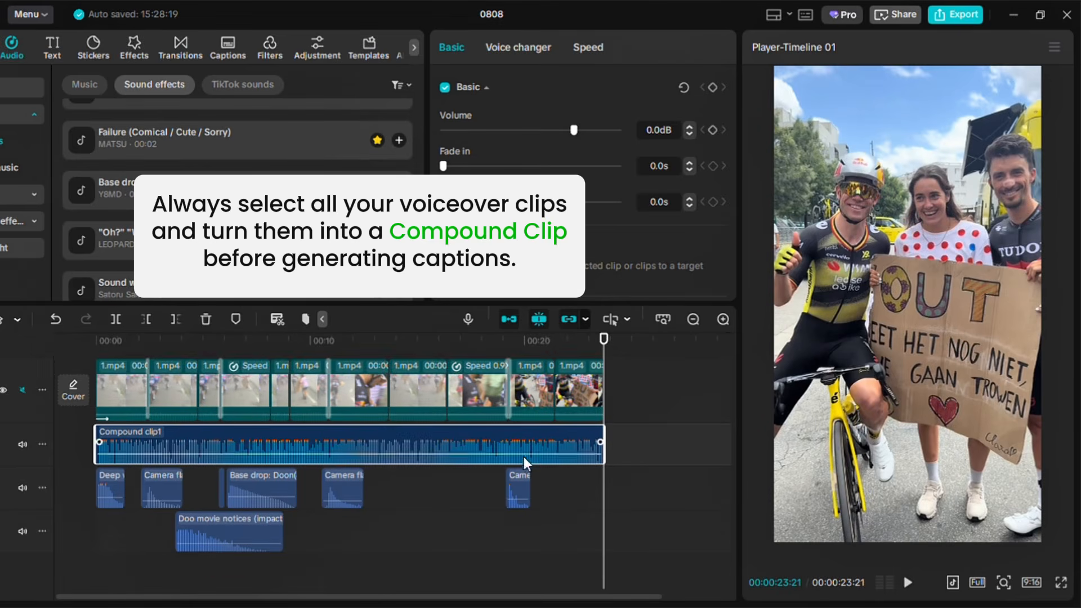
pyautogui.moveTo(729, 492); pyautogui.dragTo(720, 468)
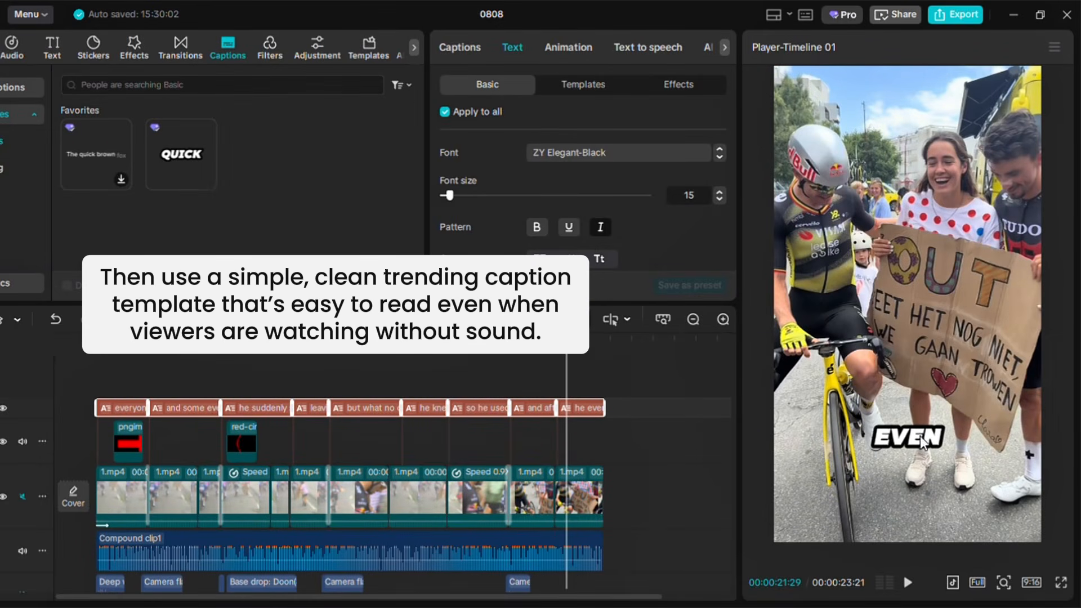
# Move the captions up to the middle of the frame and play the finished Short from the start
pyautogui.moveTo(910, 441); pyautogui.dragTo(912, 356)
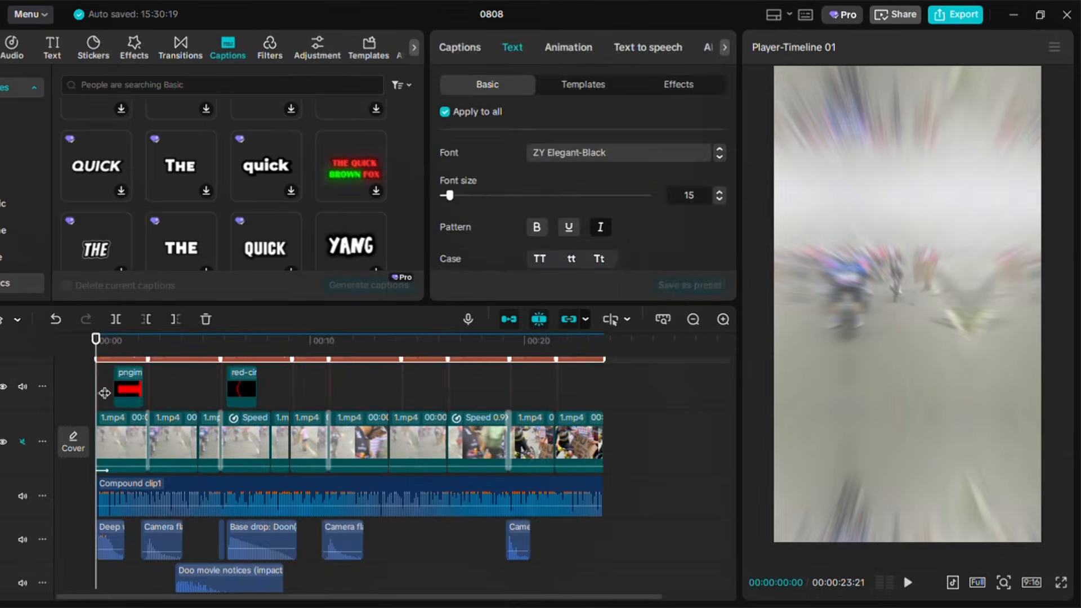
pyautogui.click(103, 380)
pyautogui.moveTo(114, 346); pyautogui.dragTo(80, 357)
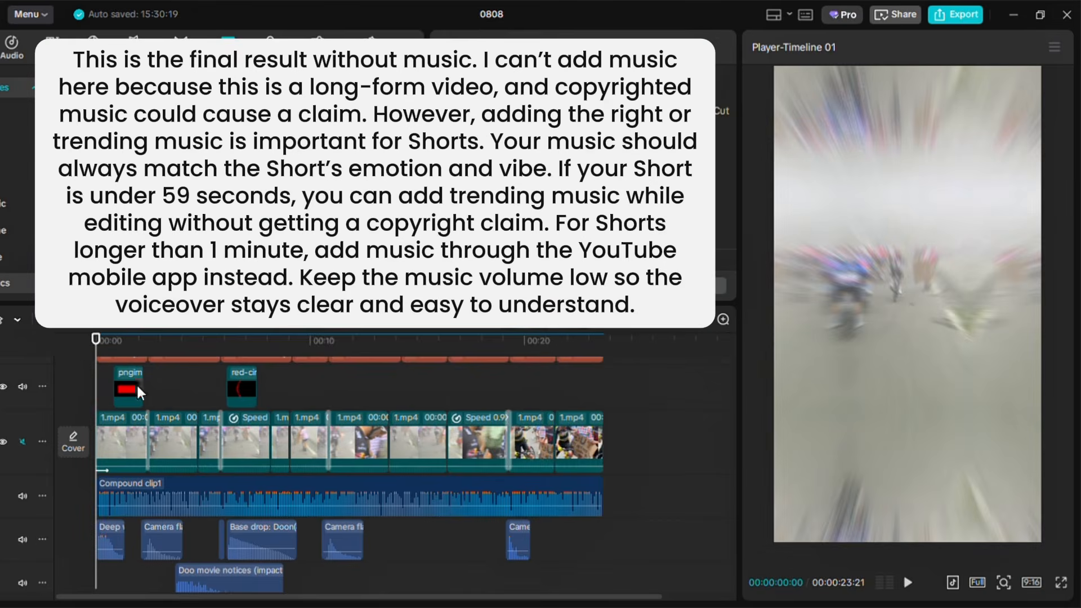
pyautogui.click(908, 583)
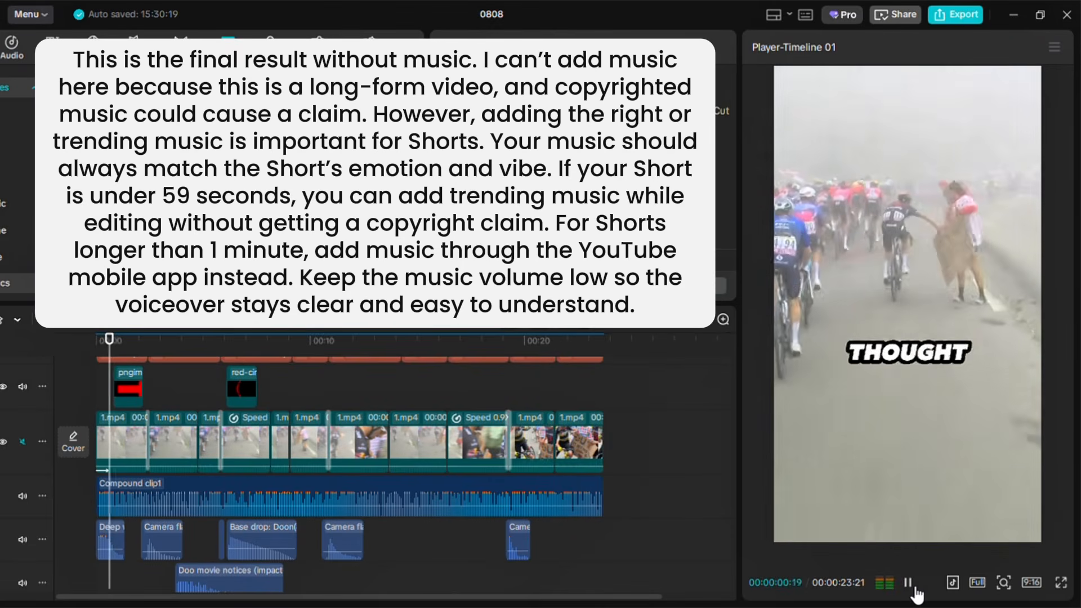